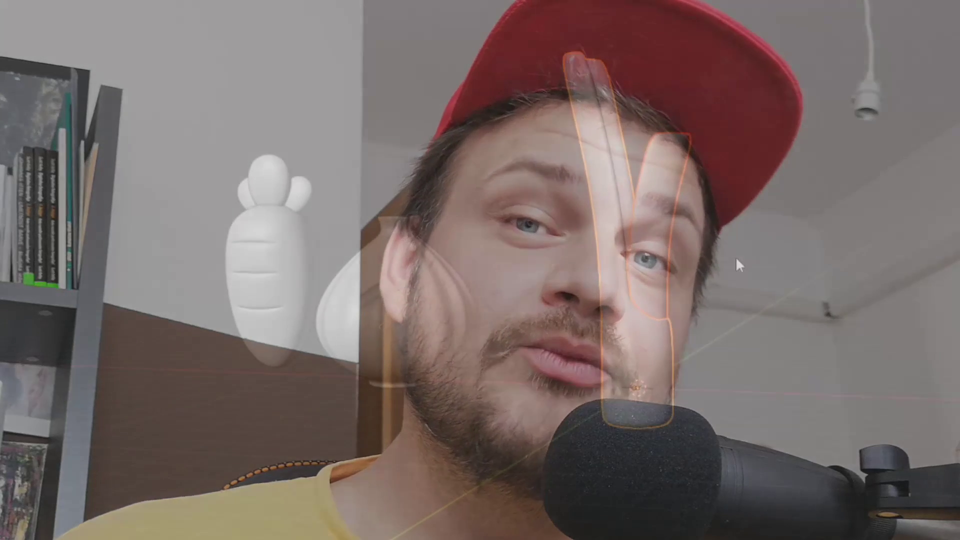
pyautogui.moveTo(736, 256); pyautogui.dragTo(739, 291, button='middle')
pyautogui.moveTo(739, 291); pyautogui.dragTo(771, 208, button='middle')
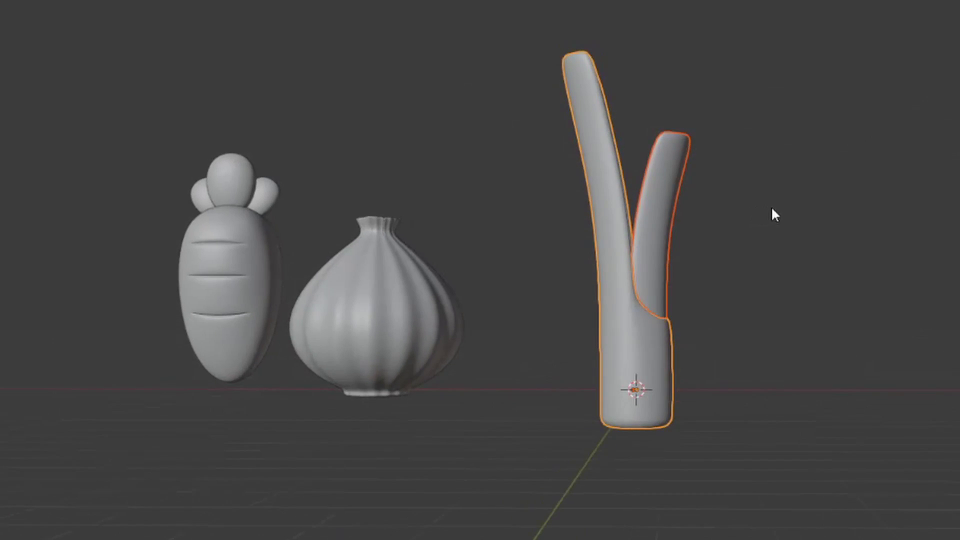
pyautogui.press('KP_1')
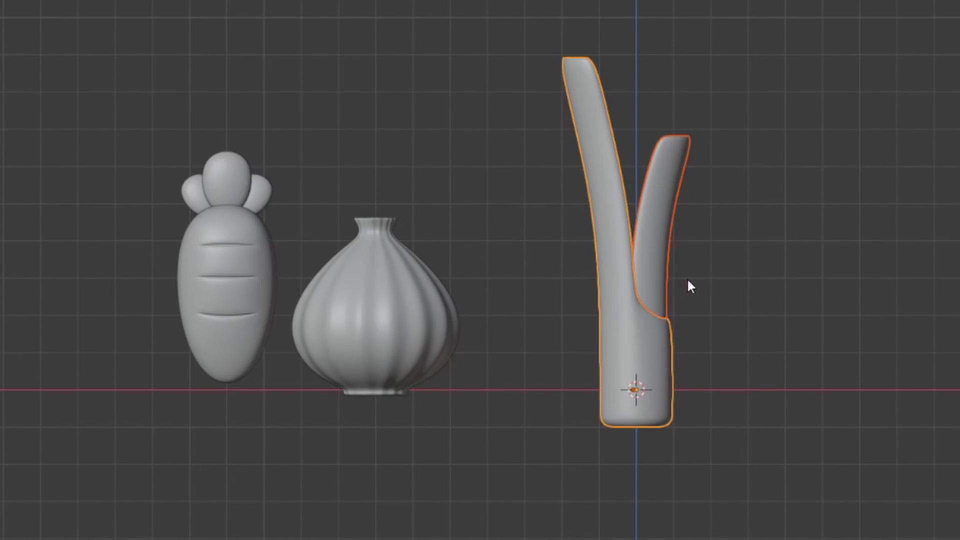
pyautogui.press('g')
pyautogui.rightClick(653, 287)
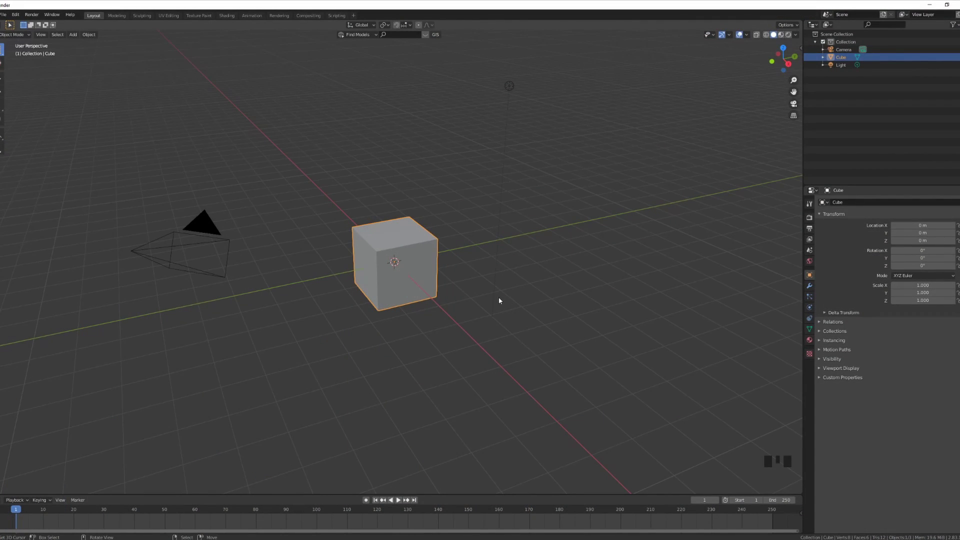
# Delete all default scene objects and switch to the front view.
pyautogui.press('a')
pyautogui.press('Delete')
pyautogui.press('KP_1')
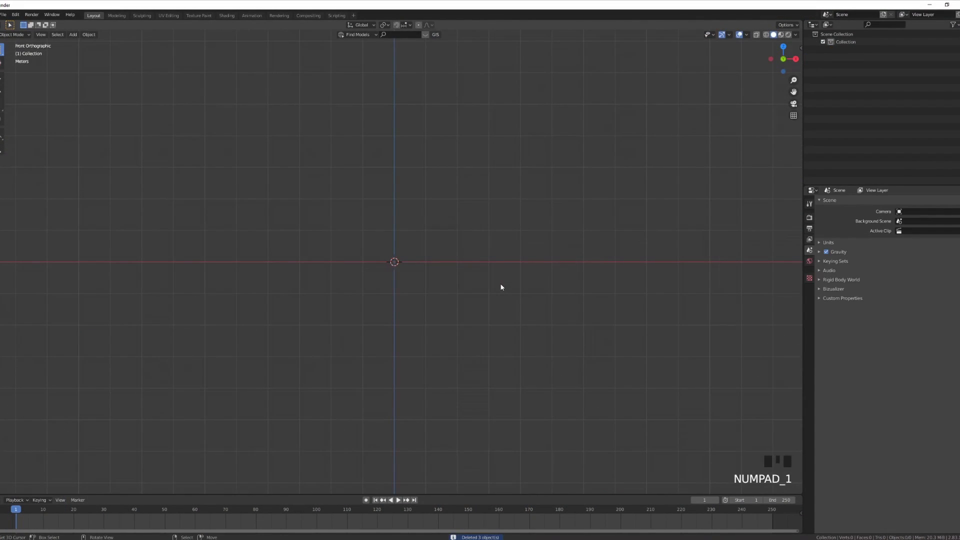
pyautogui.scroll(2, 468, 261)
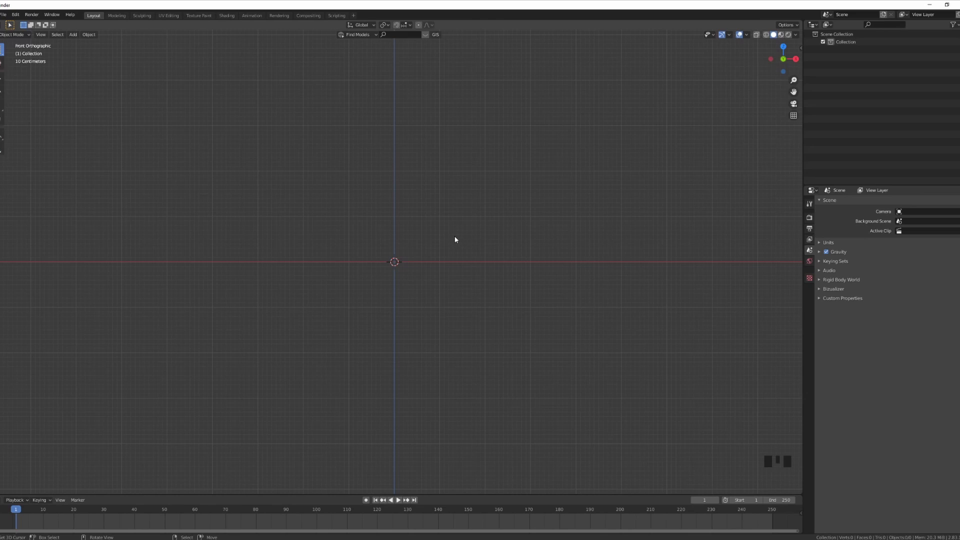
# Add a cube at the origin and scale it uniformly to 2.
pyautogui.hotkey('shift', 'a')
pyautogui.moveTo(446, 248)
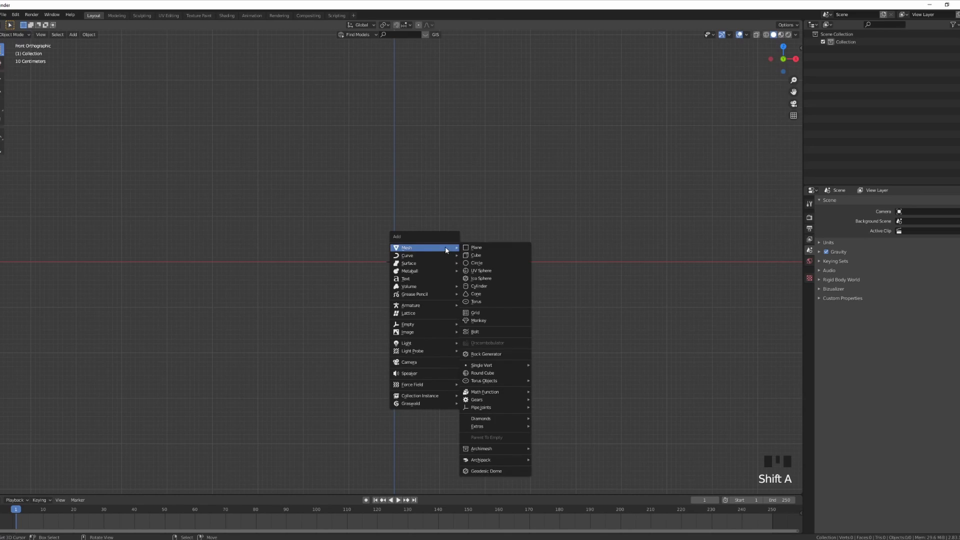
pyautogui.click(479, 255)
pyautogui.press('s')
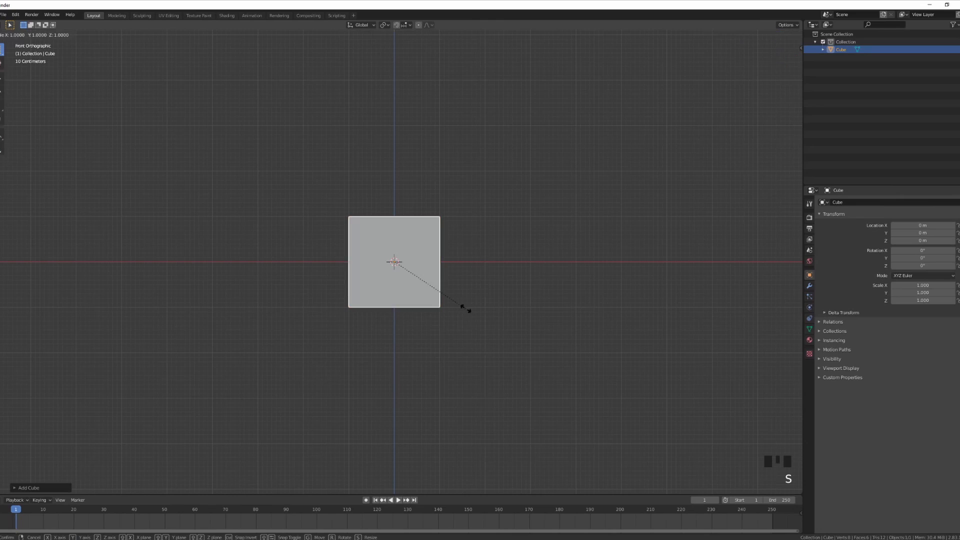
pyautogui.click(555, 327)
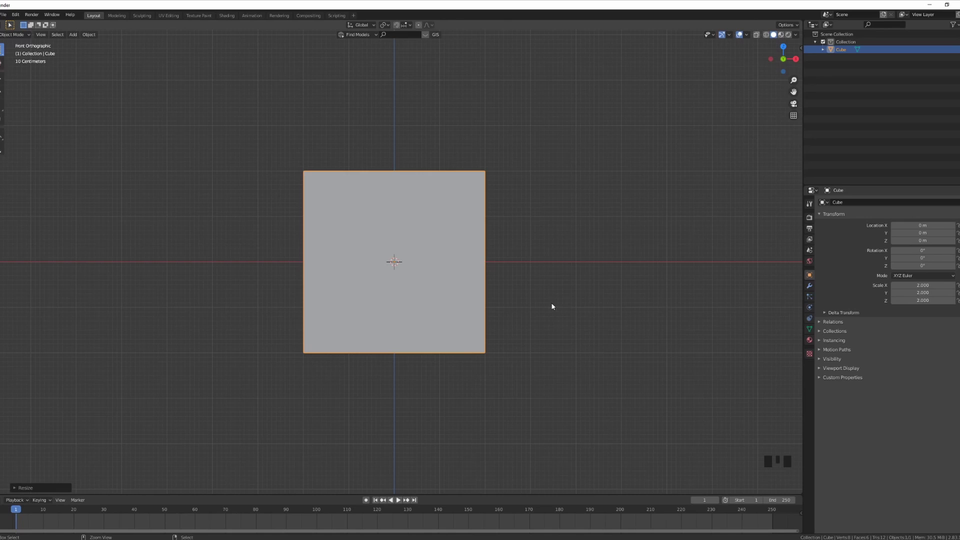
# Add a Subdivision modifier with viewport level 1 to the cube and apply it.
pyautogui.hotkey('ctrl', '3')
pyautogui.moveTo(547, 290)
pyautogui.mouseDown(button='middle')
pyautogui.moveTo(465, 315)
pyautogui.moveTo(544, 287)
pyautogui.moveTo(529, 293)
pyautogui.mouseUp(button='middle')
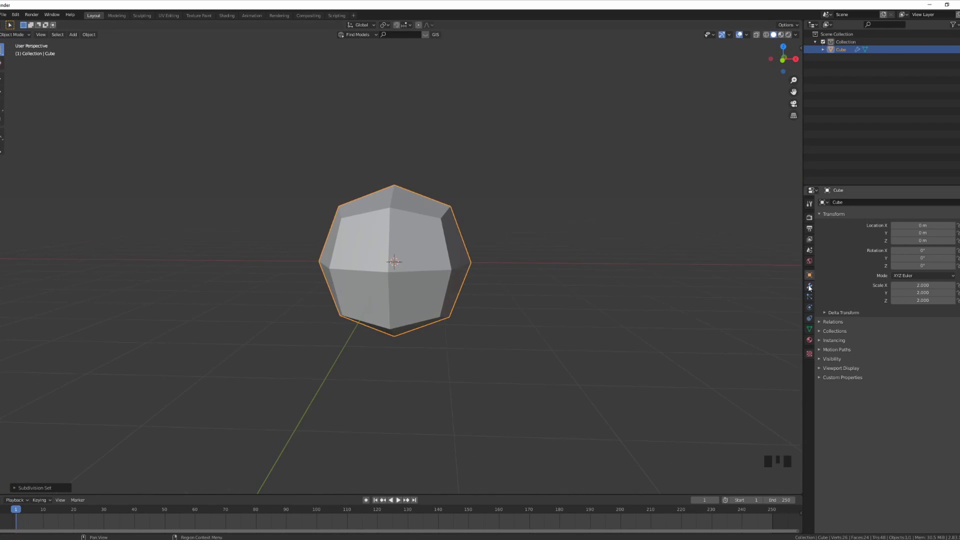
pyautogui.click(809, 287)
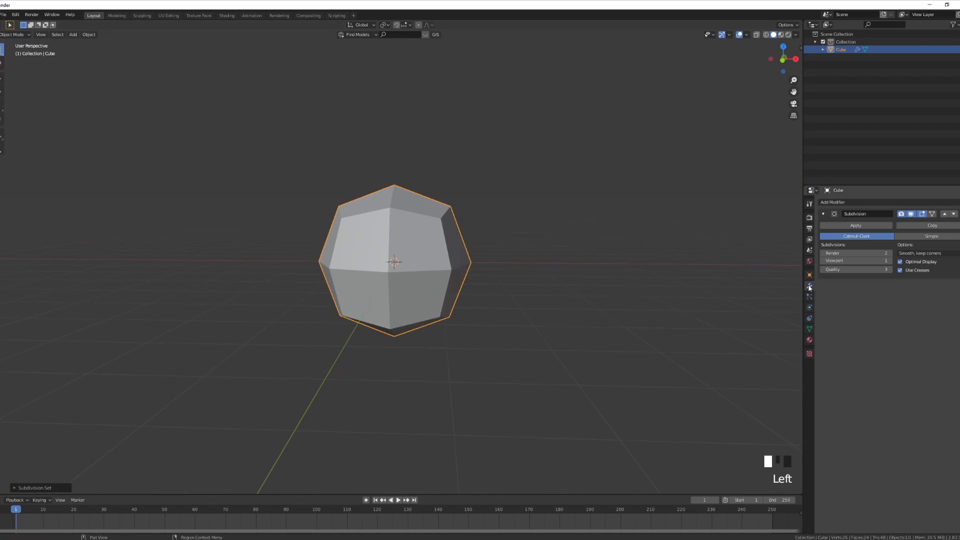
pyautogui.click(826, 225)
pyautogui.moveTo(520, 265); pyautogui.dragTo(503, 303, button='middle')
# In Edit Mode, move the lowest vertex down about 2.18 m along Z with smooth proportional editing, using a proportional size of about 3.45.
pyautogui.press('Tab')
pyautogui.press('o')
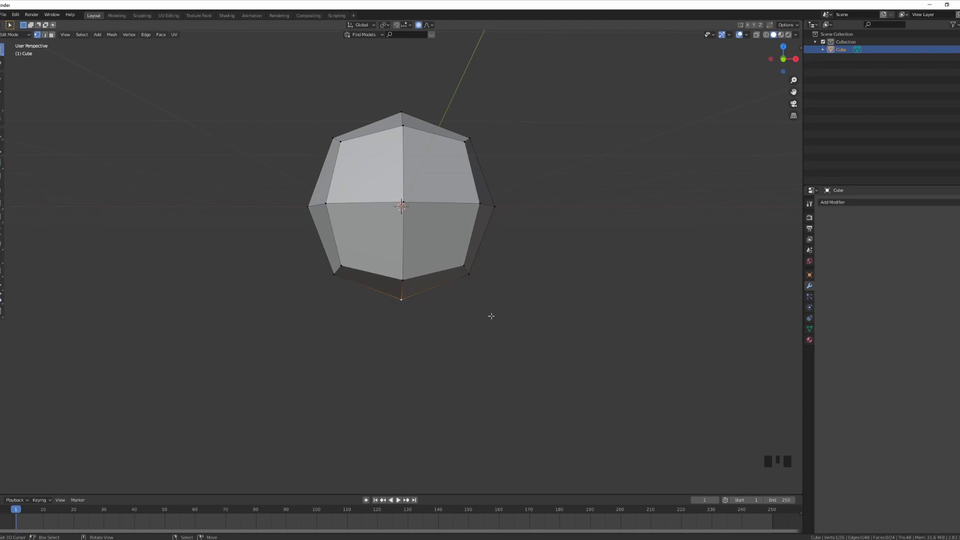
pyautogui.moveTo(478, 319); pyautogui.dragTo(417, 308, button='middle')
pyautogui.rightClick(440, 300)
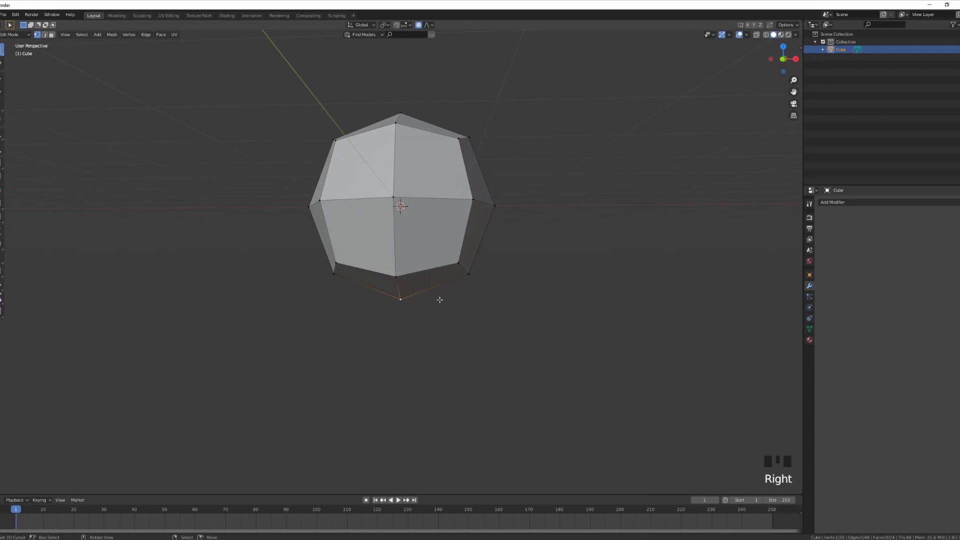
pyautogui.press('g')
pyautogui.press('z')
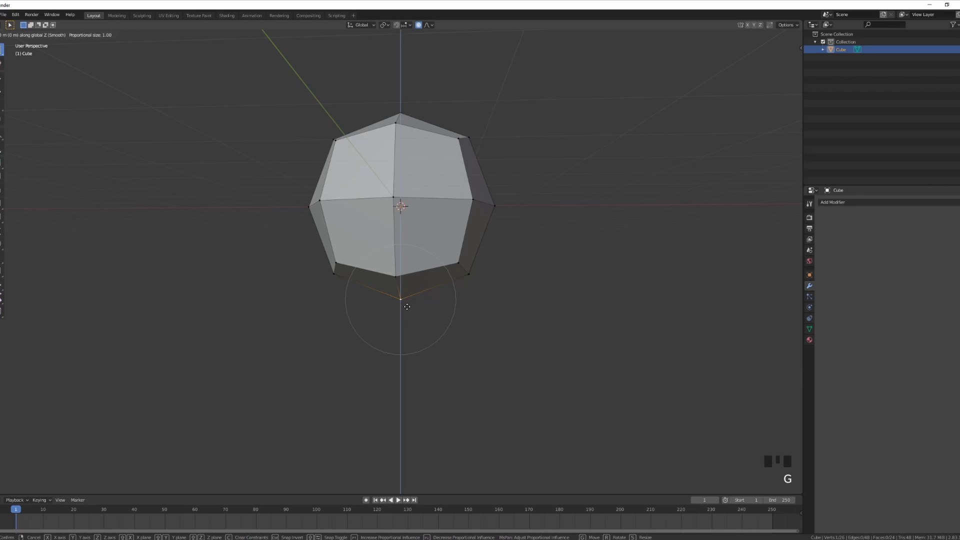
pyautogui.scroll(15, 407, 307)
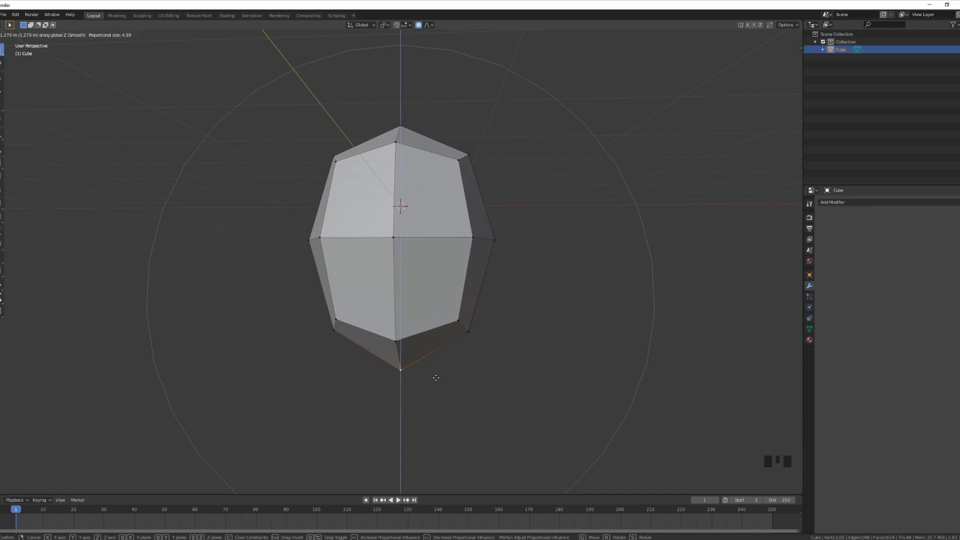
pyautogui.scroll(4, 437, 350)
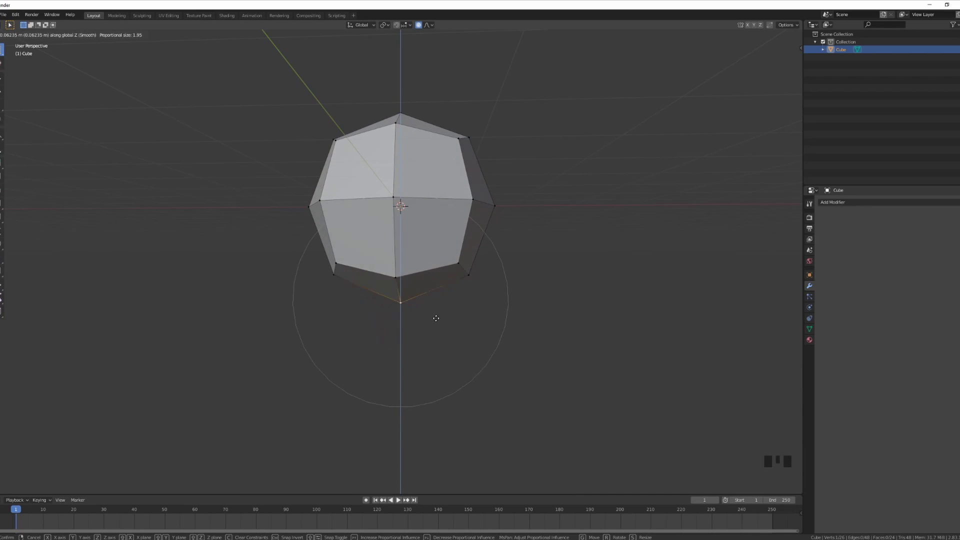
pyautogui.scroll(-1, 430, 377)
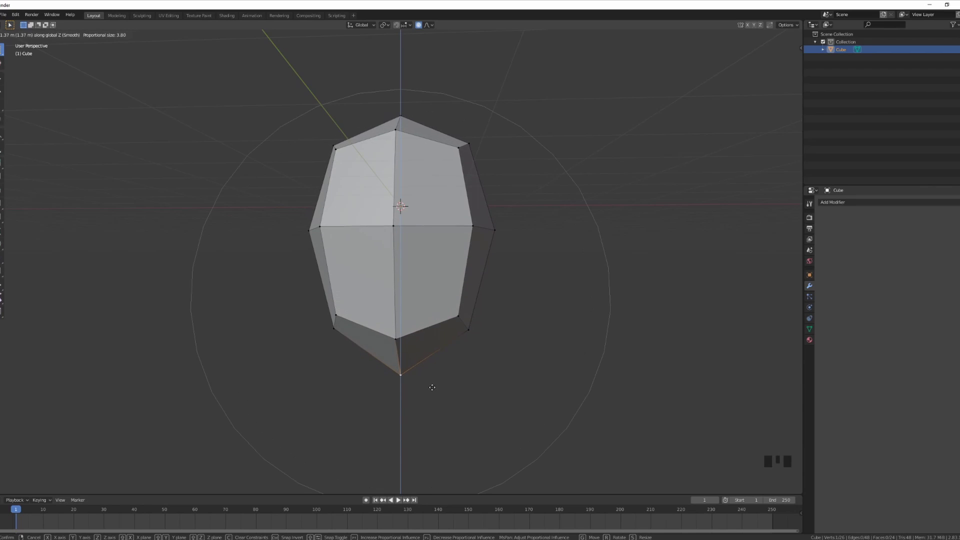
pyautogui.scroll(1, 422, 352)
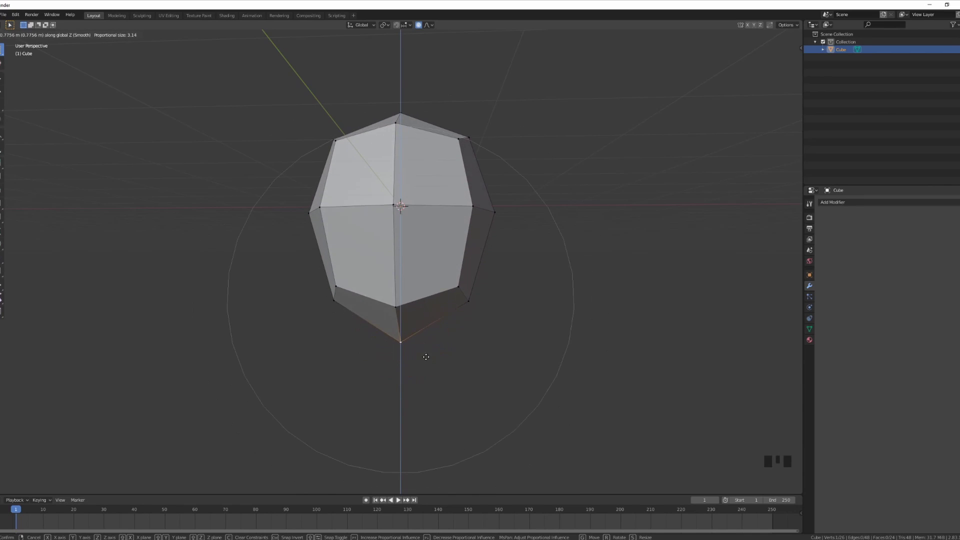
pyautogui.click(437, 427)
# Add a new Subdivision modifier with both render and viewport levels at 1.
pyautogui.moveTo(438, 427); pyautogui.dragTo(435, 372, button='middle')
pyautogui.hotkey('ctrl', '2')
pyautogui.click(822, 261)
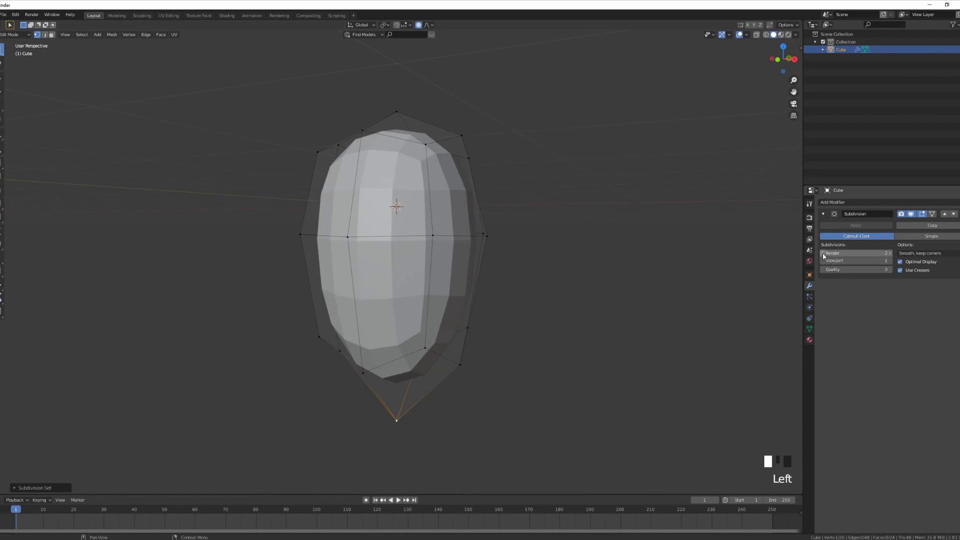
# Scale the mesh around the lowest vertex to about 0.4 along Y with proportional editing, using a proportional size of about 5.56.
pyautogui.moveTo(580, 275); pyautogui.dragTo(619, 242, button='middle')
pyautogui.press('s')
pyautogui.press('y')
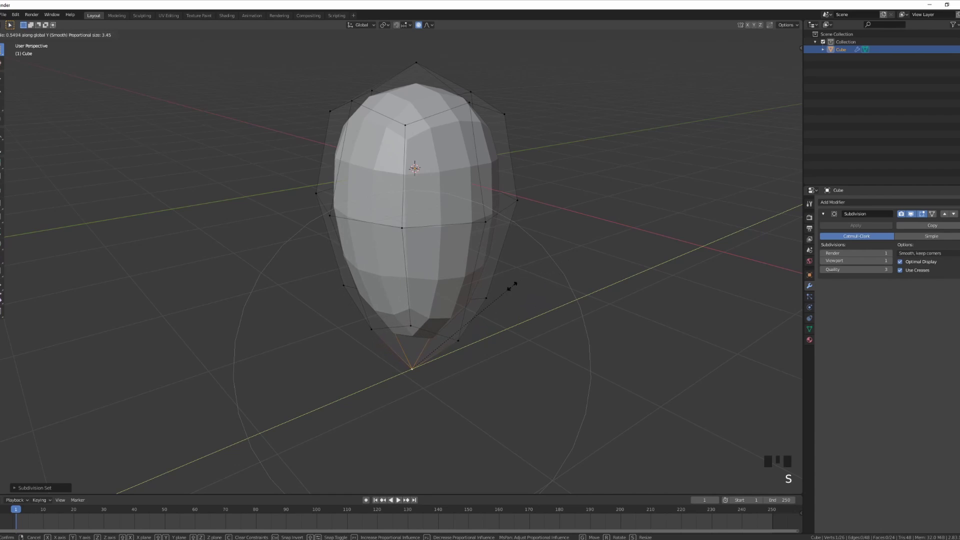
pyautogui.scroll(-5, 470, 308)
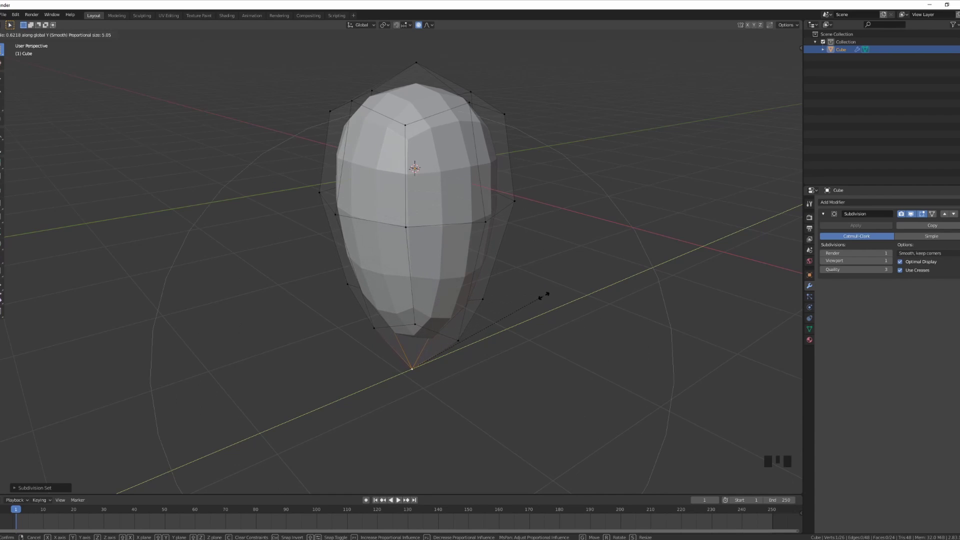
pyautogui.click(490, 315)
# Move the lowest vertex down about 0.56 m along Z with proportional editing and return to Object Mode.
pyautogui.moveTo(491, 315); pyautogui.dragTo(532, 291, button='middle')
pyautogui.press('g')
pyautogui.press('z')
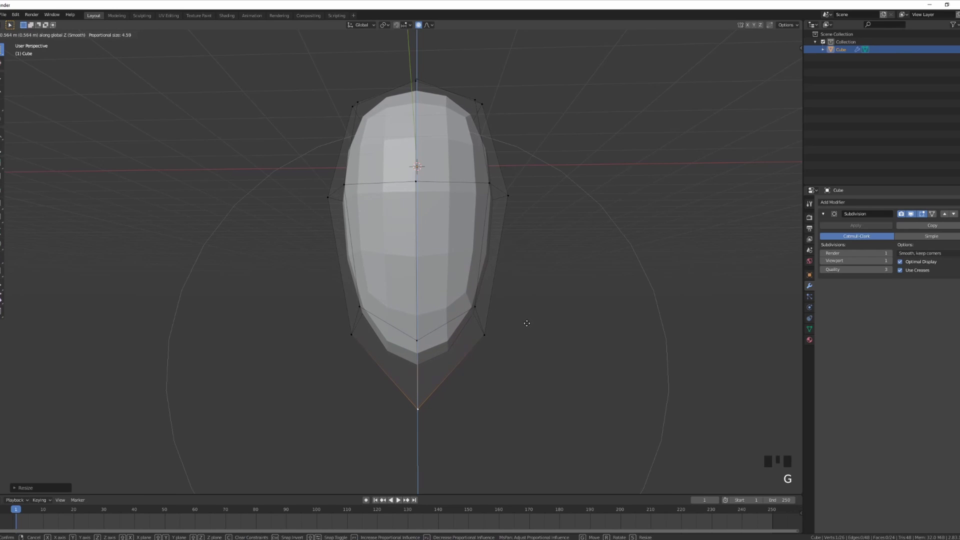
pyautogui.click(527, 323)
pyautogui.press('Tab')
pyautogui.moveTo(527, 324); pyautogui.dragTo(501, 334, button='middle')
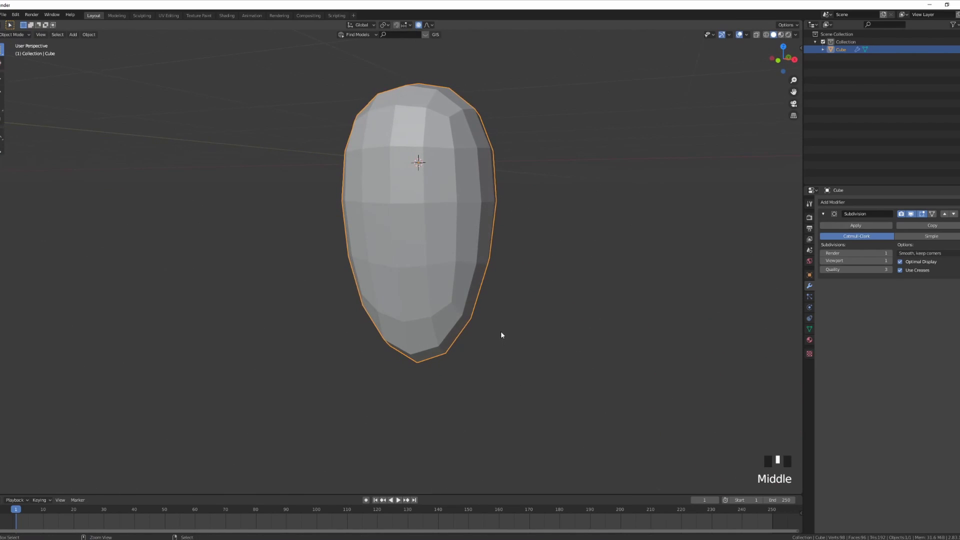
# Apply the carrot body's object transform and set its origin to its geometry.
pyautogui.hotkey('ctrl', 'a')
pyautogui.click(499, 350)
pyautogui.moveTo(523, 265); pyautogui.dragTo(559, 301, button='middle')
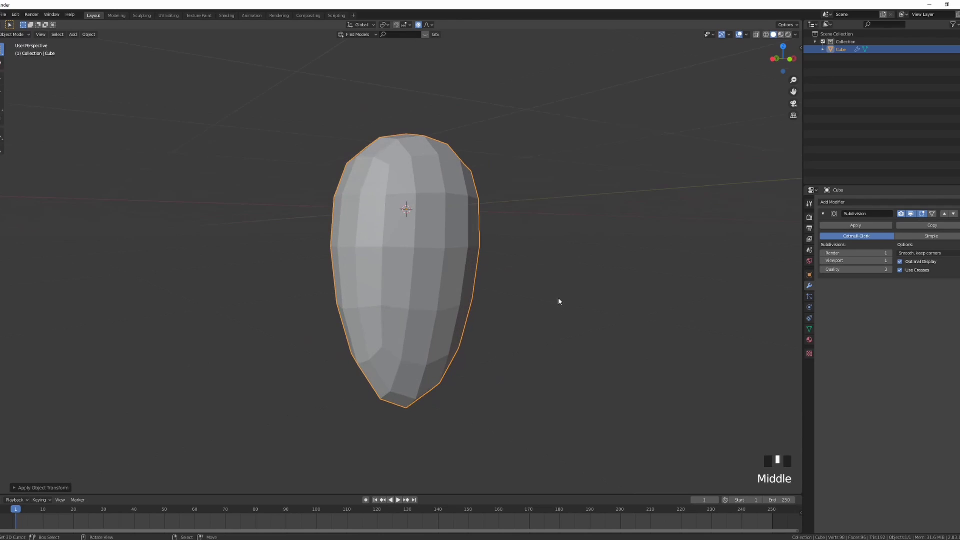
pyautogui.hotkey('ctrl', 'alt', 'shift', 'c')
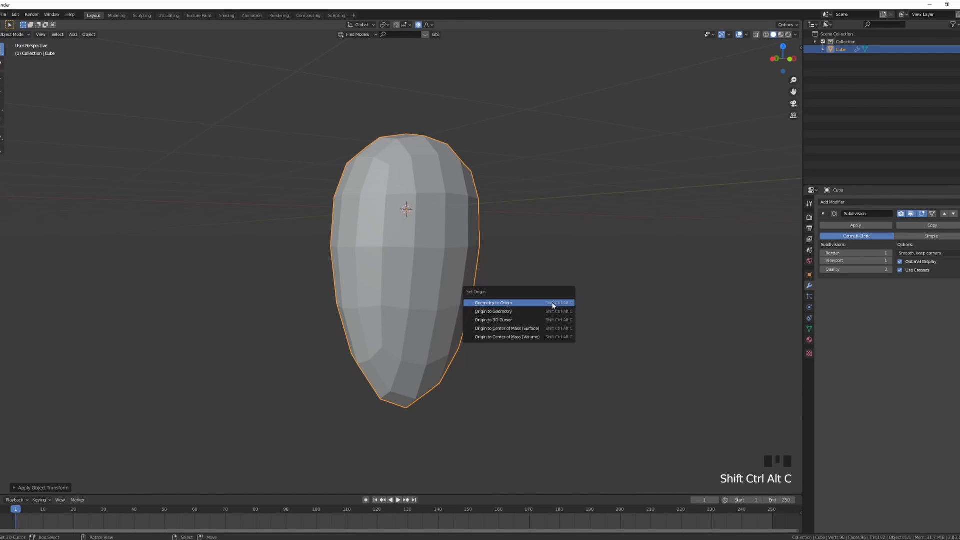
pyautogui.click(503, 312)
# In front view, move the carrot body up along Z until its tip rests on the world origin.
pyautogui.moveTo(510, 313); pyautogui.dragTo(447, 313, button='middle')
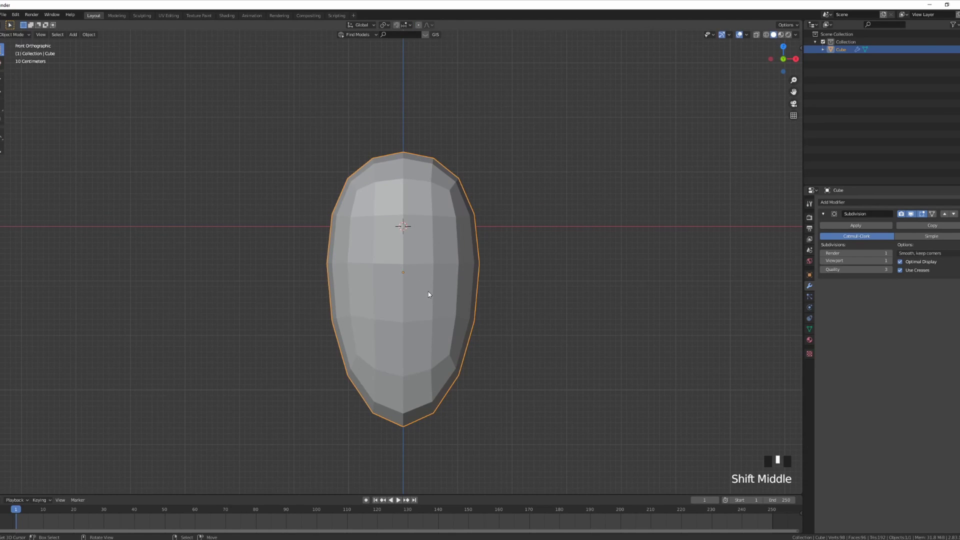
pyautogui.keyDown('shift'); pyautogui.moveTo(489, 273); pyautogui.dragTo(484, 347, button='middle'); pyautogui.keyUp('shift')
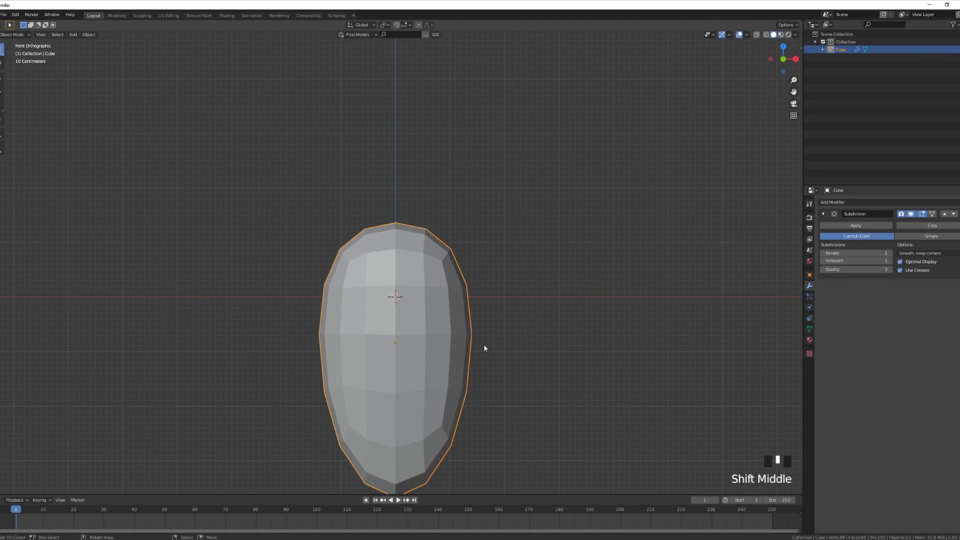
pyautogui.press('g')
pyautogui.press('z')
pyautogui.click(523, 149)
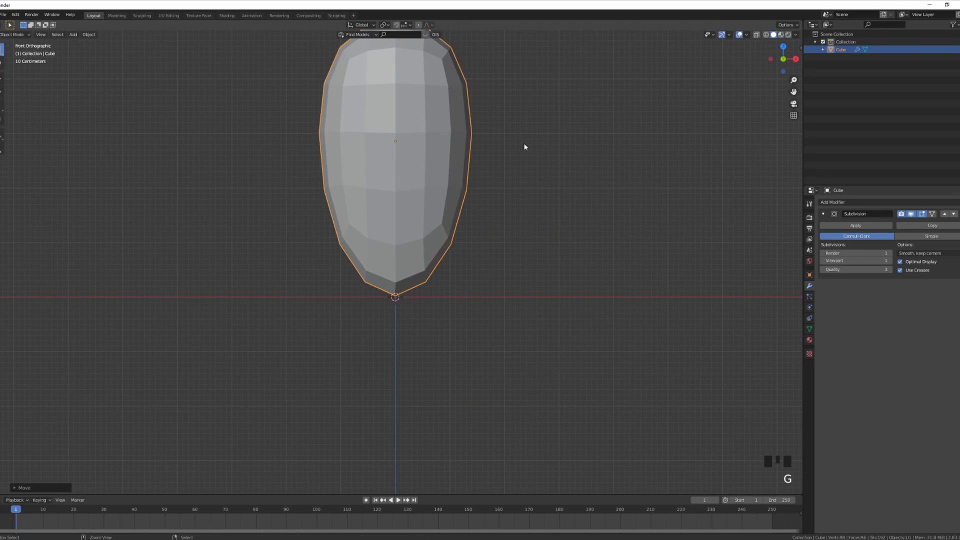
pyautogui.keyDown('shift'); pyautogui.moveTo(525, 145); pyautogui.dragTo(597, 376, button='middle'); pyautogui.keyUp('shift')
pyautogui.keyDown('shift'); pyautogui.moveTo(538, 289); pyautogui.dragTo(504, 247, button='middle'); pyautogui.keyUp('shift')
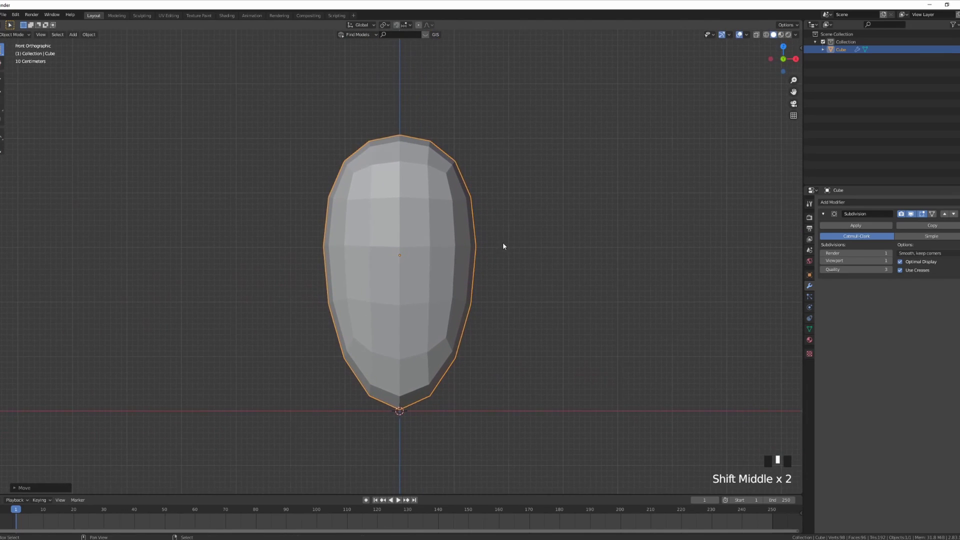
# Apply the Subdivision modifier to the carrot body in Object Mode.
pyautogui.press('Tab')
pyautogui.press('Tab')
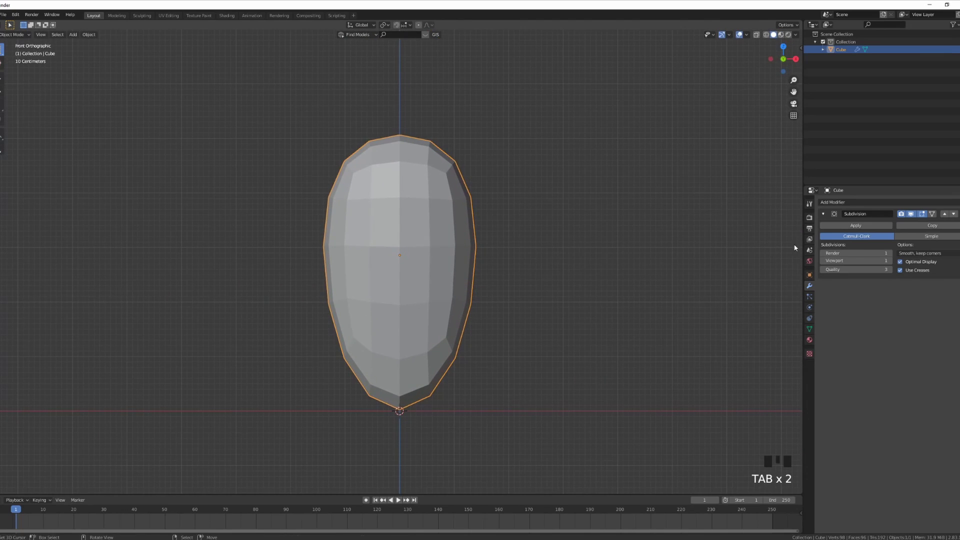
pyautogui.click(852, 226)
# In Edit Mode, select the four front edges of the upper horizontal row through their vertices and switch to edge selection.
pyautogui.scroll(2, 489, 236)
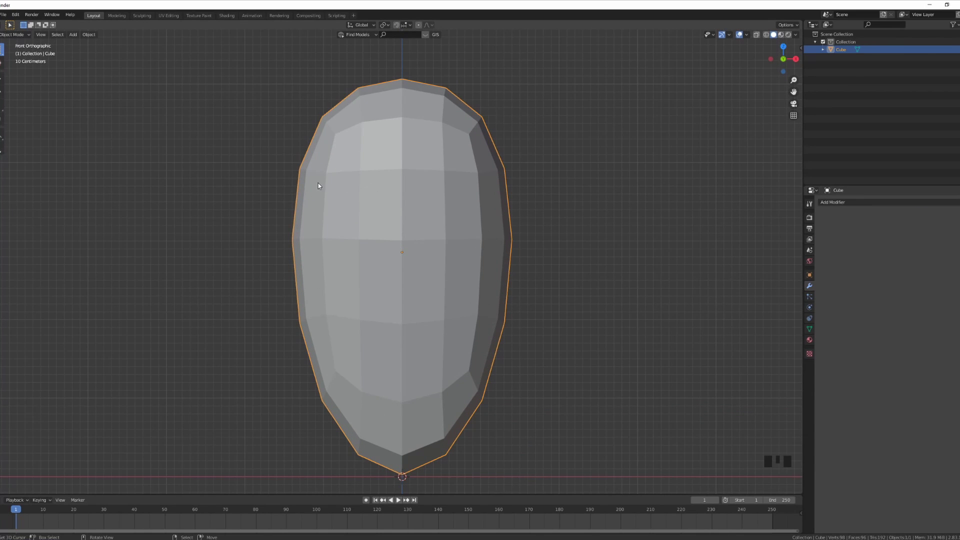
pyautogui.press('Tab')
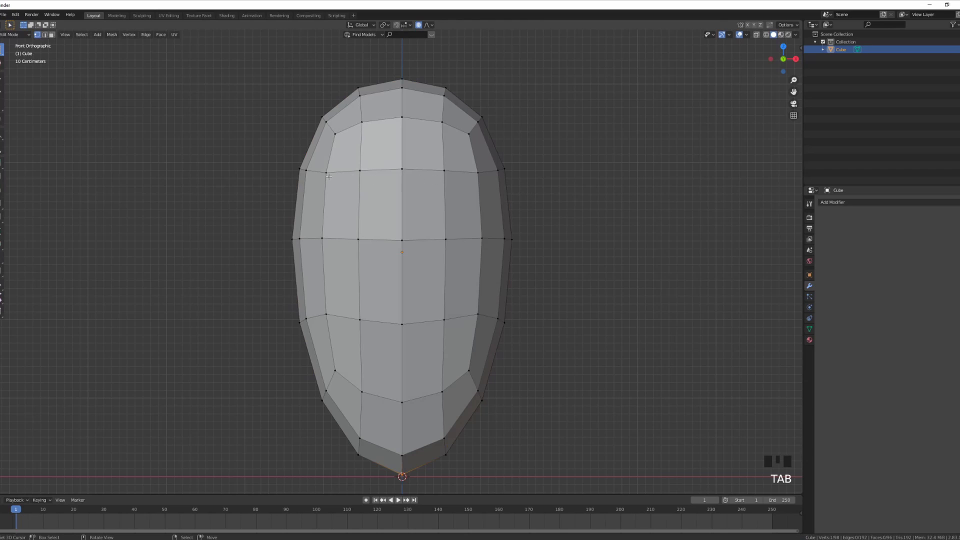
pyautogui.rightClick(343, 171)
pyautogui.keyDown('shift'); pyautogui.rightClick(403, 171); pyautogui.keyUp('shift')
pyautogui.keyDown('shift'); pyautogui.rightClick(443, 173); pyautogui.keyUp('shift')
pyautogui.click(45, 37)
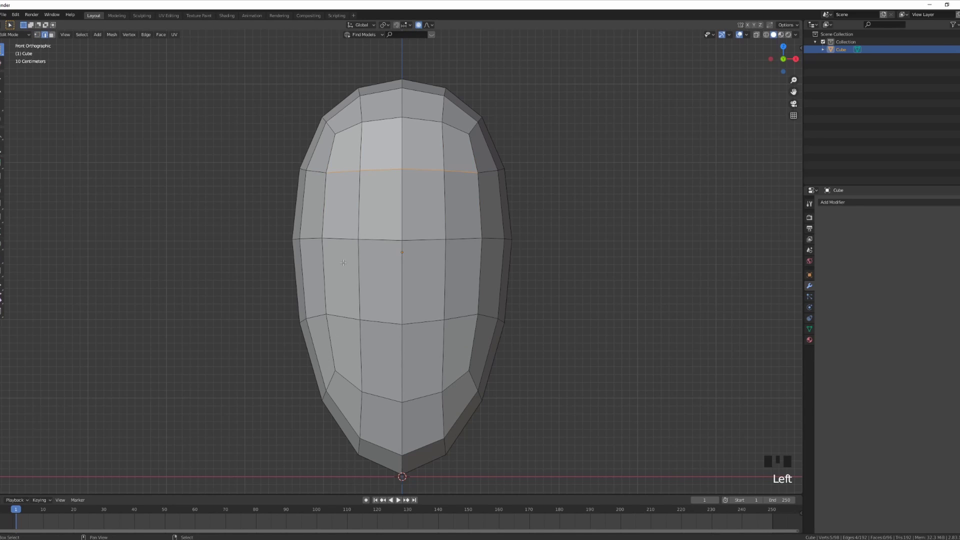
# Add the four front edges of the middle and lower horizontal rows to the selection.
pyautogui.keyDown('shift'); pyautogui.rightClick(350, 248); pyautogui.keyUp('shift')
pyautogui.keyDown('shift'); pyautogui.rightClick(357, 255); pyautogui.keyUp('shift')
pyautogui.keyDown('shift'); pyautogui.rightClick(341, 239); pyautogui.keyUp('shift')
pyautogui.keyDown('shift'); pyautogui.rightClick(377, 242); pyautogui.keyUp('shift')
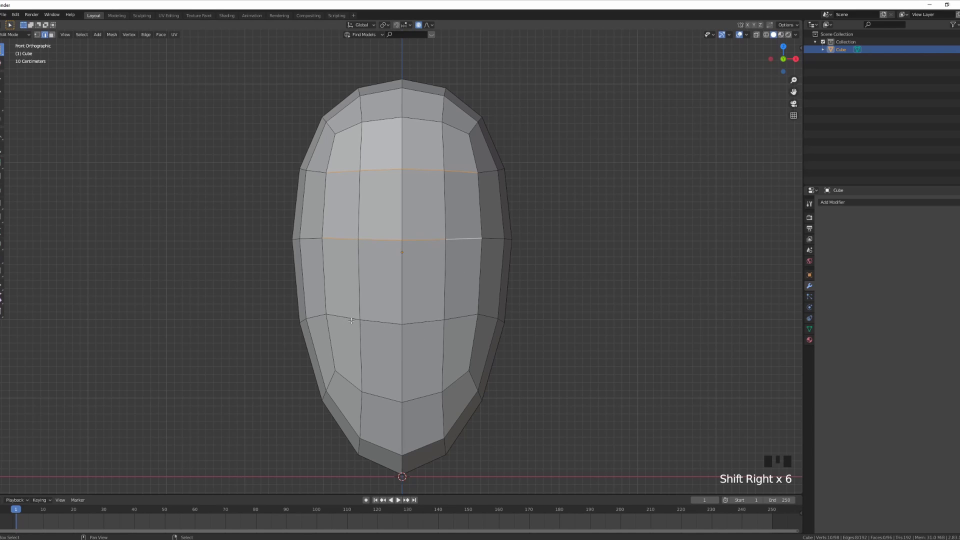
pyautogui.keyDown('shift'); pyautogui.rightClick(461, 317); pyautogui.keyUp('shift')
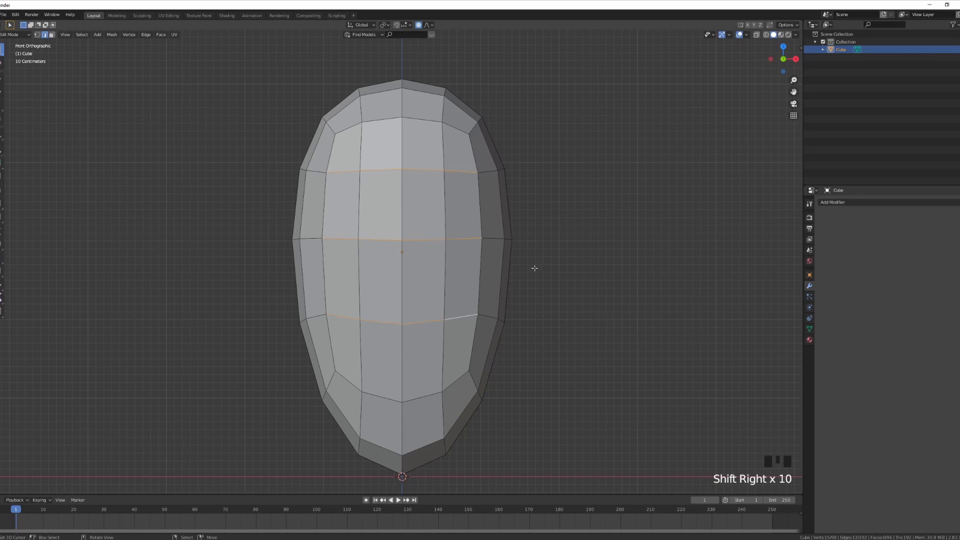
# Try to bevel the selected front edges of the three rows with an offset of 0.171 m.
pyautogui.moveTo(469, 265); pyautogui.dragTo(630, 251, button='middle')
pyautogui.hotkey('ctrl', 'b')
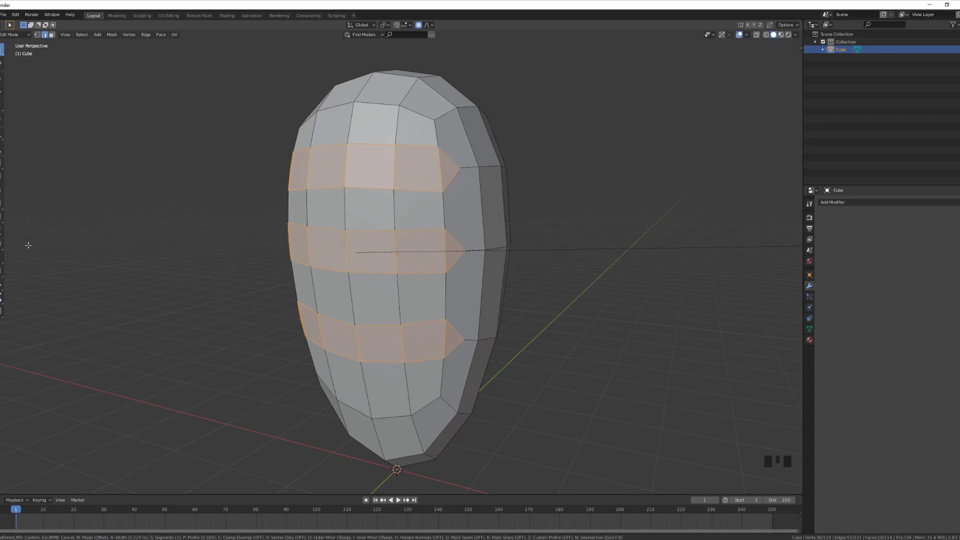
pyautogui.click(515, 197)
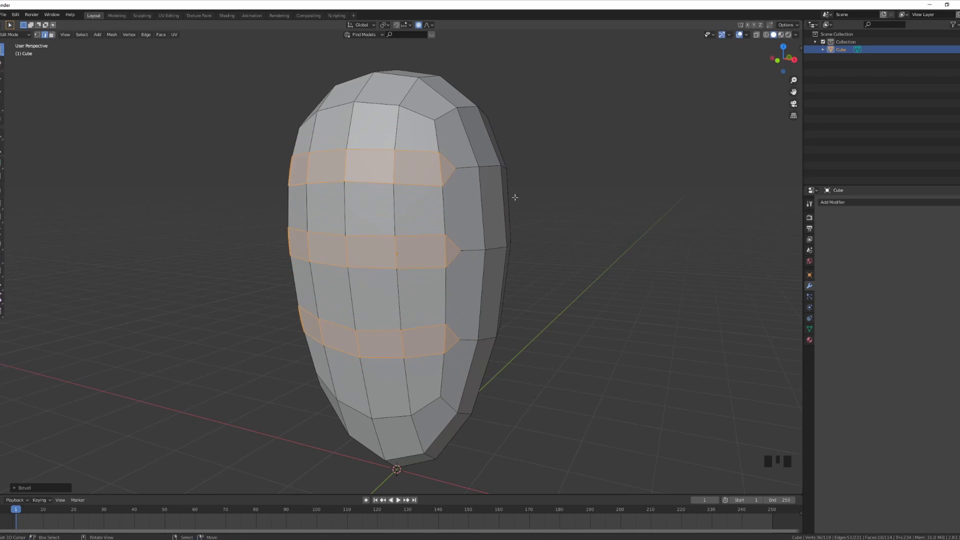
pyautogui.click(24, 487)
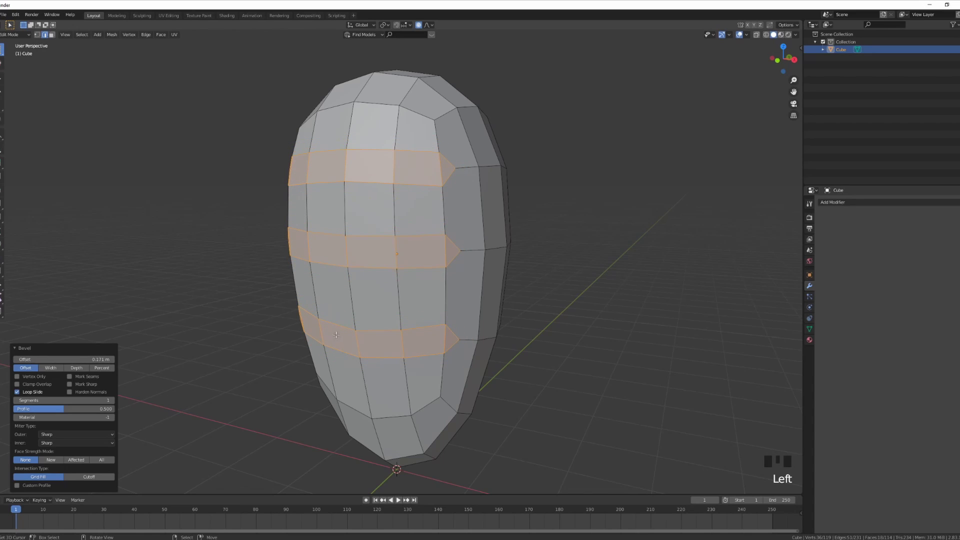
# Try to inset the bevelled bands by about 0.088 m with a depth of about -0.123 m to carve the grooves.
pyautogui.press('i')
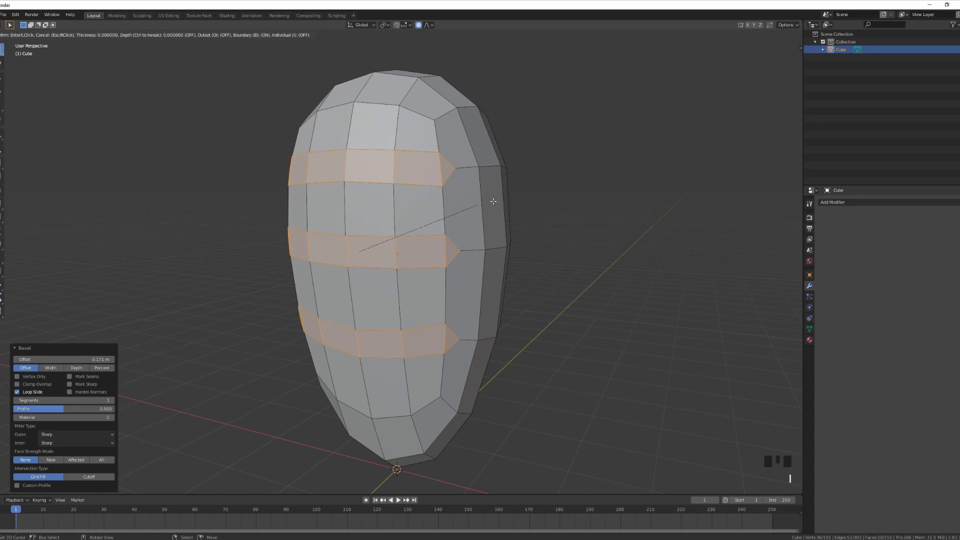
pyautogui.press('ctrl')
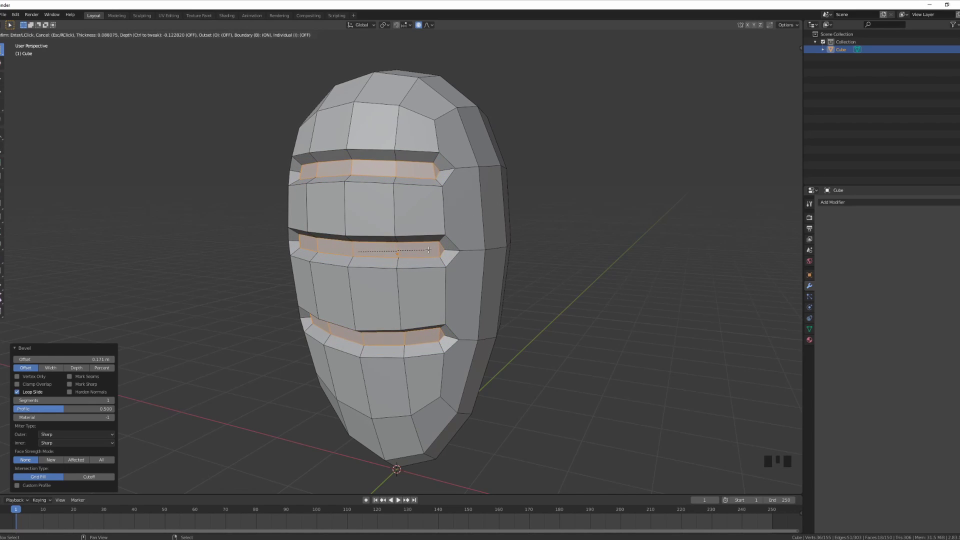
pyautogui.click(429, 250)
# In Object Mode, add a level 2 Subdivision modifier with smooth shading and examine the wide grooves from several angles.
pyautogui.press('Tab')
pyautogui.press('Tab')
pyautogui.press('Tab')
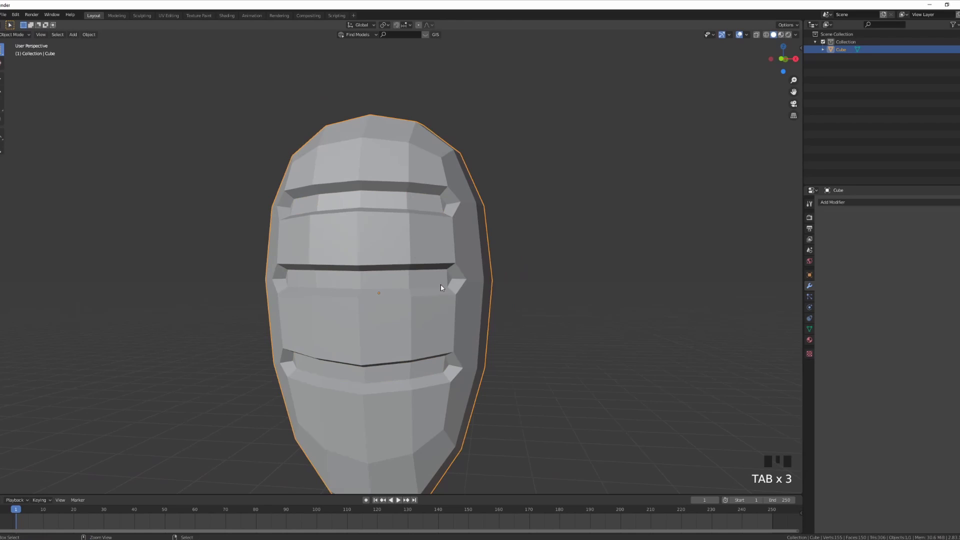
pyautogui.hotkey('ctrl', '2')
pyautogui.keyDown('shift'); pyautogui.moveTo(441, 287); pyautogui.dragTo(399, 227, button='middle'); pyautogui.keyUp('shift')
pyautogui.rightClick(430, 248)
pyautogui.click(430, 248)
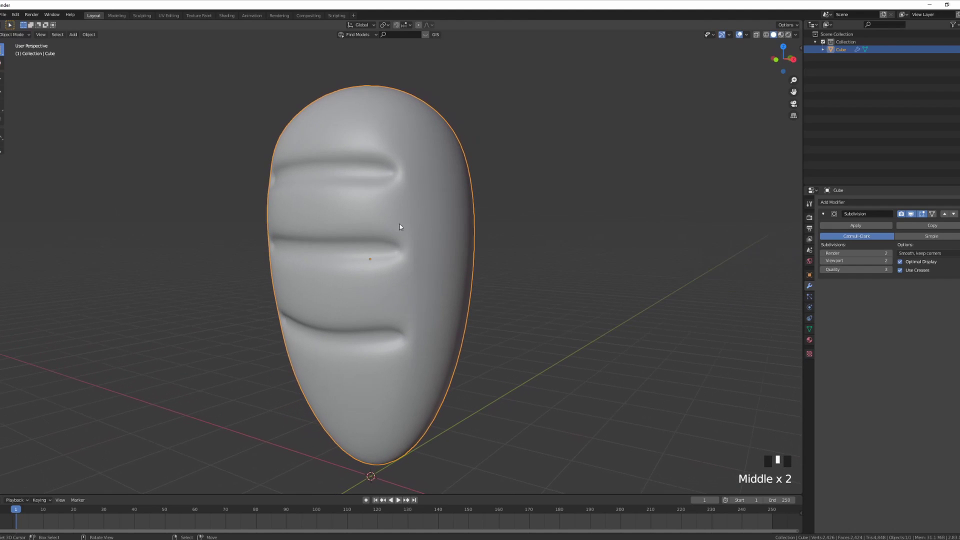
pyautogui.moveTo(394, 163); pyautogui.dragTo(374, 188, button='middle')
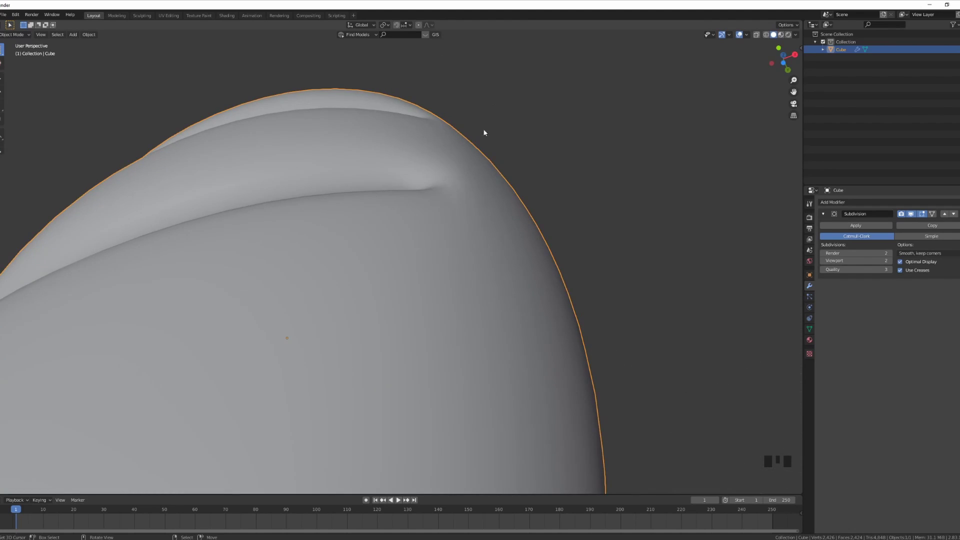
pyautogui.scroll(-5, 484, 152)
pyautogui.moveTo(484, 151); pyautogui.dragTo(435, 231, button='middle')
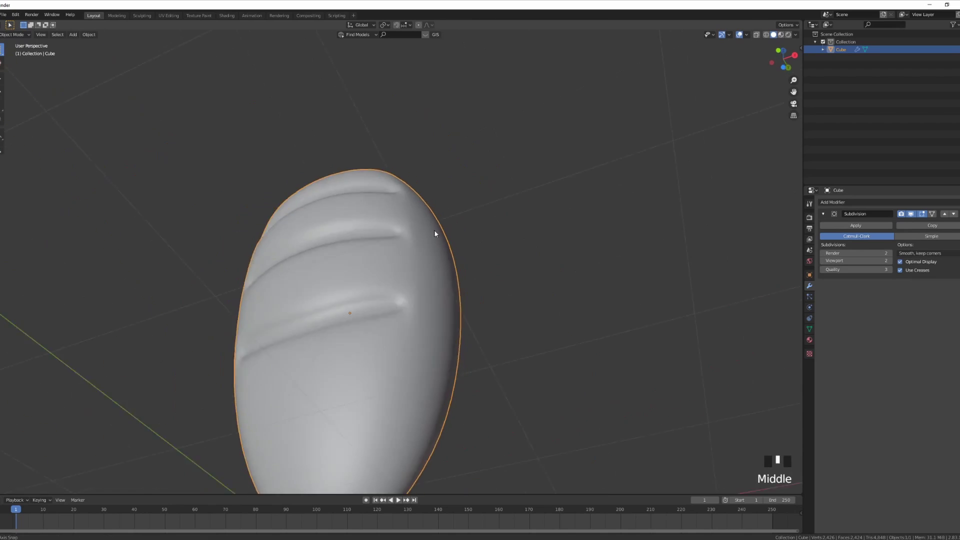
# Undo the smoothing, subdivision, inset and bevel, back to the selected front edges in Edit Mode.
pyautogui.hotkey('ctrl', 'z')
pyautogui.hotkey('ctrl', 'z')
pyautogui.hotkey('ctrl', 'z')
pyautogui.hotkey('ctrl', 'z')
pyautogui.hotkey('ctrl', 'z')
pyautogui.hotkey('ctrl', 'z')
pyautogui.hotkey('ctrl', 'z')
pyautogui.hotkey('ctrl', 'z')
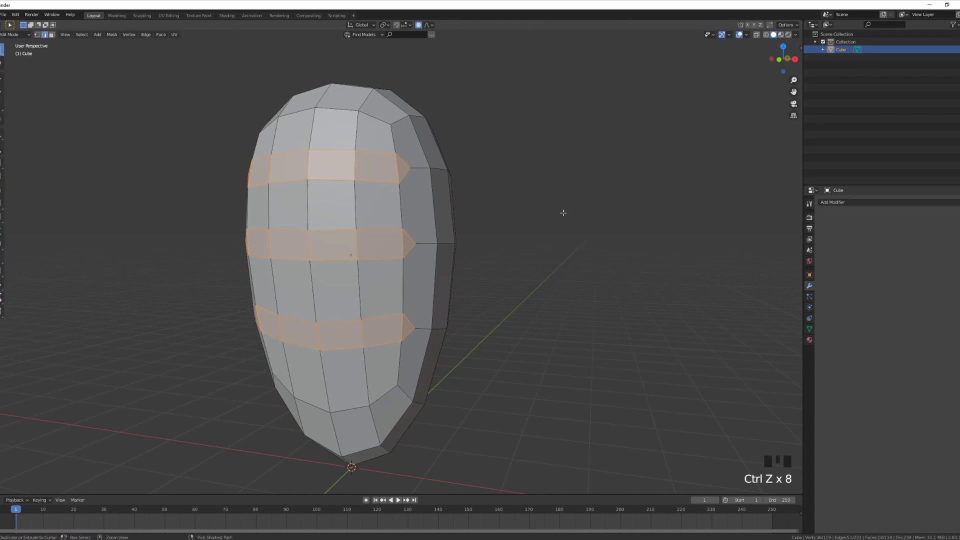
pyautogui.hotkey('ctrl', 'z')
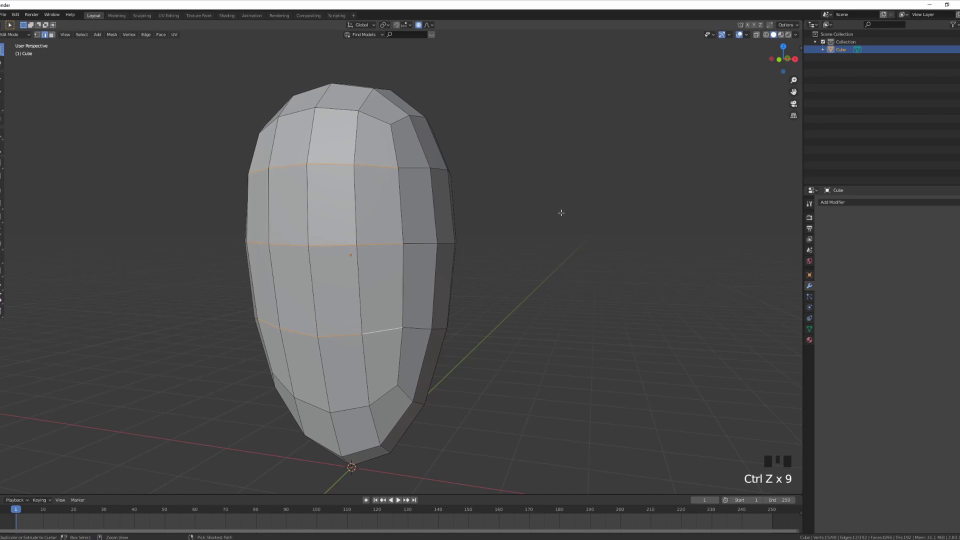
# Bevel the selected edges narrowly by about 0.06 m, then inset the bands by about 0.045 m with a depth of about -0.094 m.
pyautogui.hotkey('ctrl', 'b')
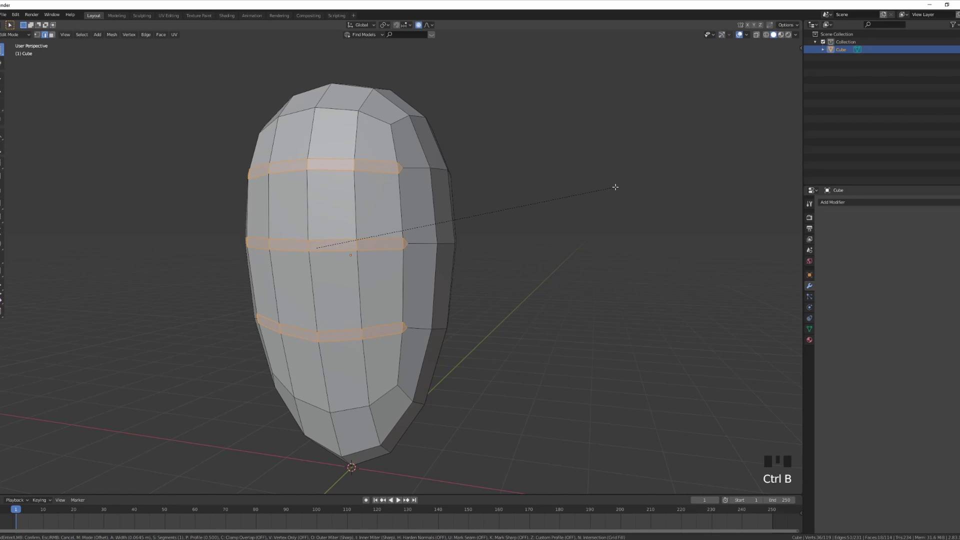
pyautogui.click(613, 190)
pyautogui.press('i')
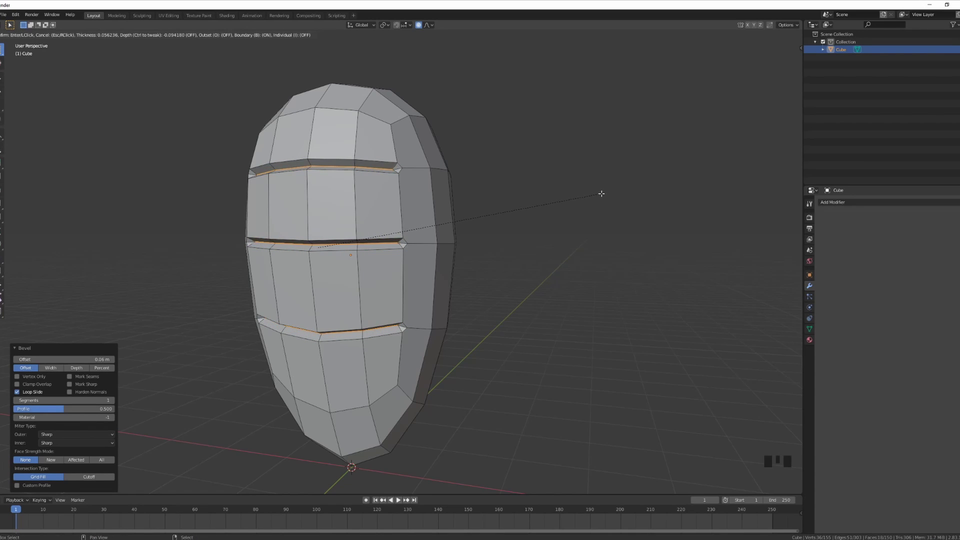
pyautogui.click(610, 192)
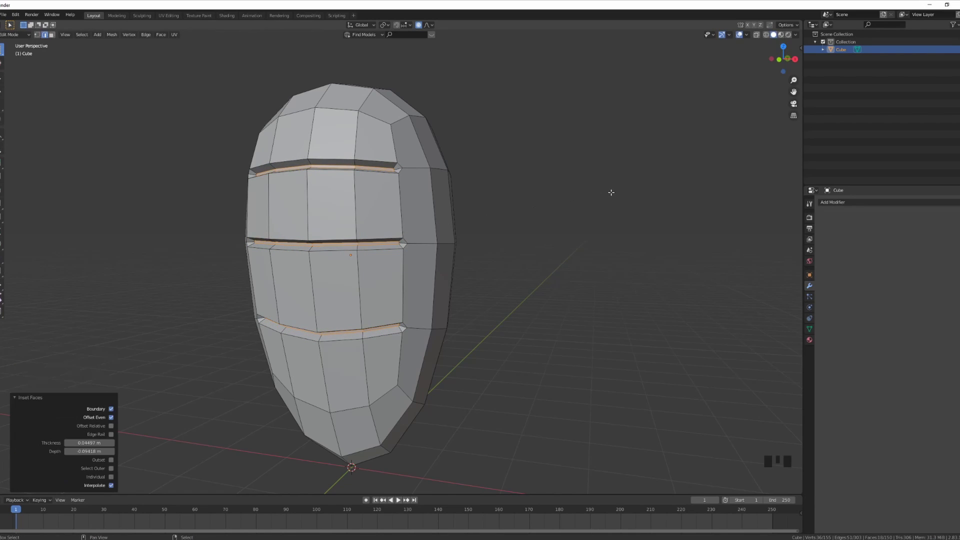
# In vertex selection, select the corner vertices at the right end of the upper groove and merge them at their center.
pyautogui.scroll(2, 392, 214)
pyautogui.keyDown('shift'); pyautogui.moveTo(392, 215); pyautogui.dragTo(330, 207, button='middle'); pyautogui.keyUp('shift')
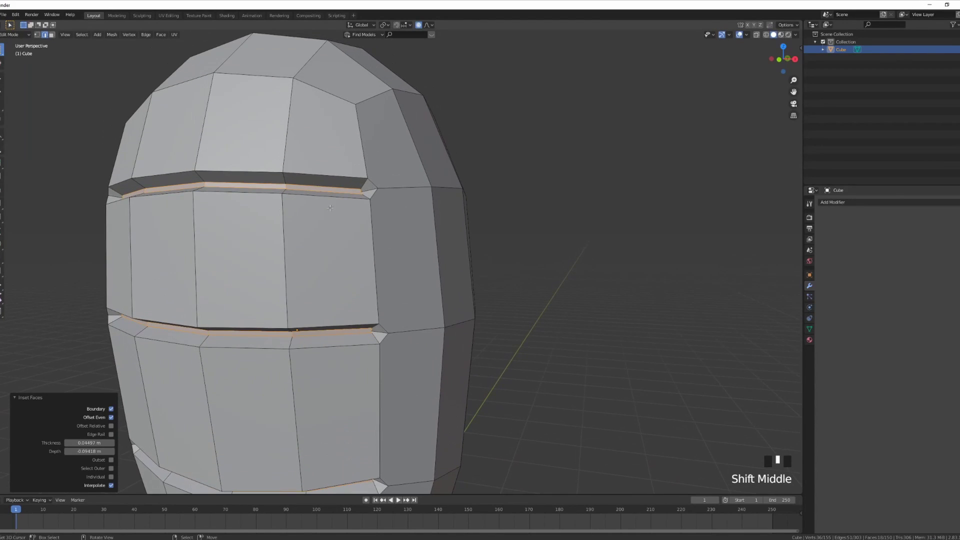
pyautogui.click(38, 35)
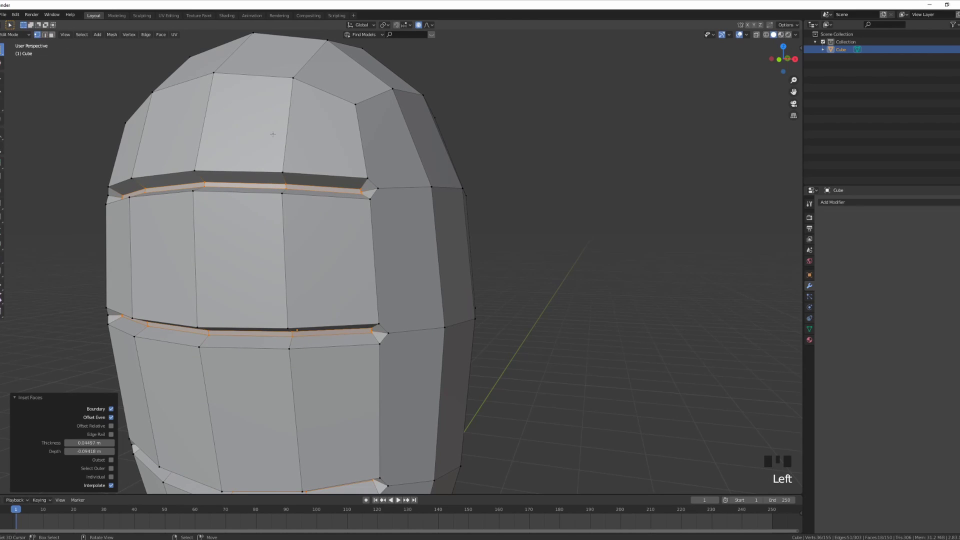
pyautogui.rightClick(359, 193)
pyautogui.keyDown('shift'); pyautogui.rightClick(361, 196); pyautogui.keyUp('shift')
pyautogui.keyDown('shift'); pyautogui.rightClick(361, 196); pyautogui.keyUp('shift')
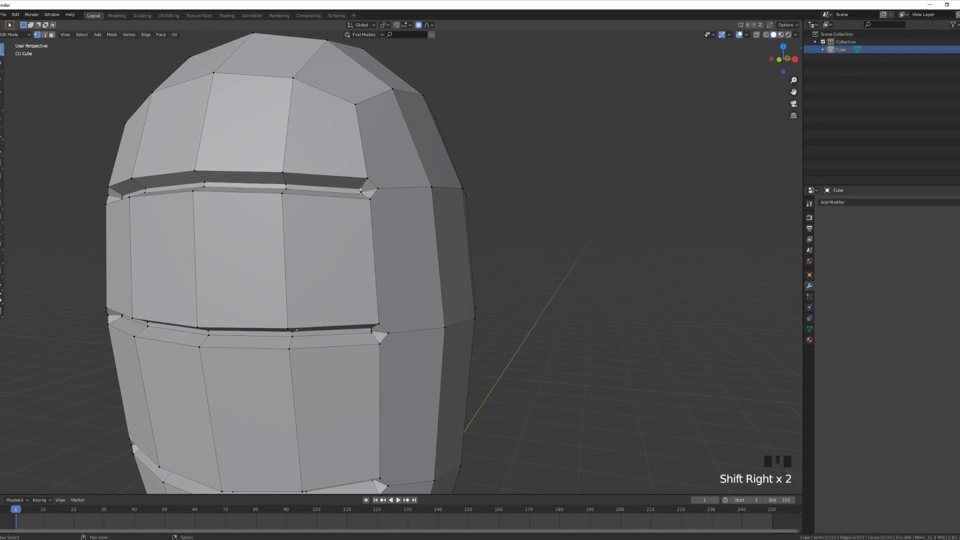
pyautogui.keyDown('shift'); pyautogui.rightClick(360, 192); pyautogui.keyUp('shift')
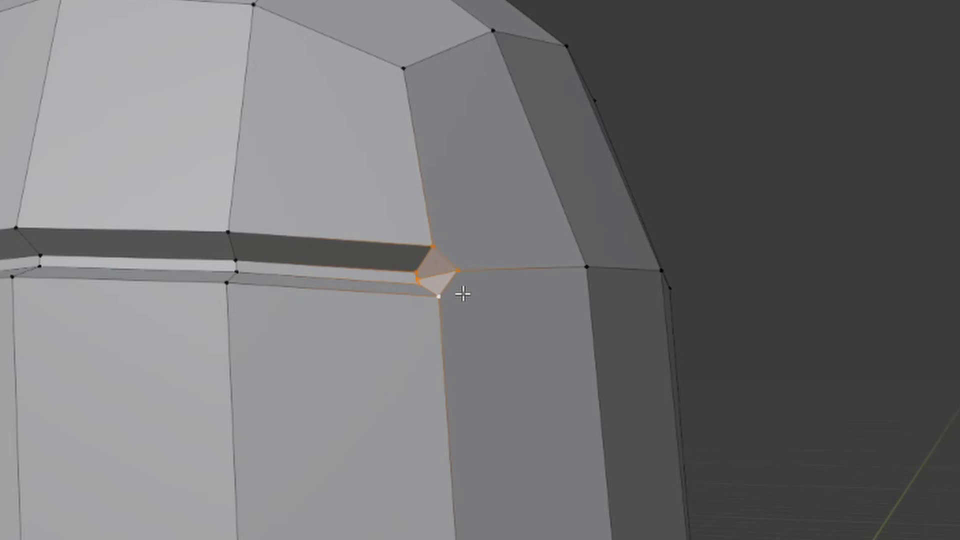
pyautogui.hotkey('alt', 'm')
pyautogui.click(439, 316)
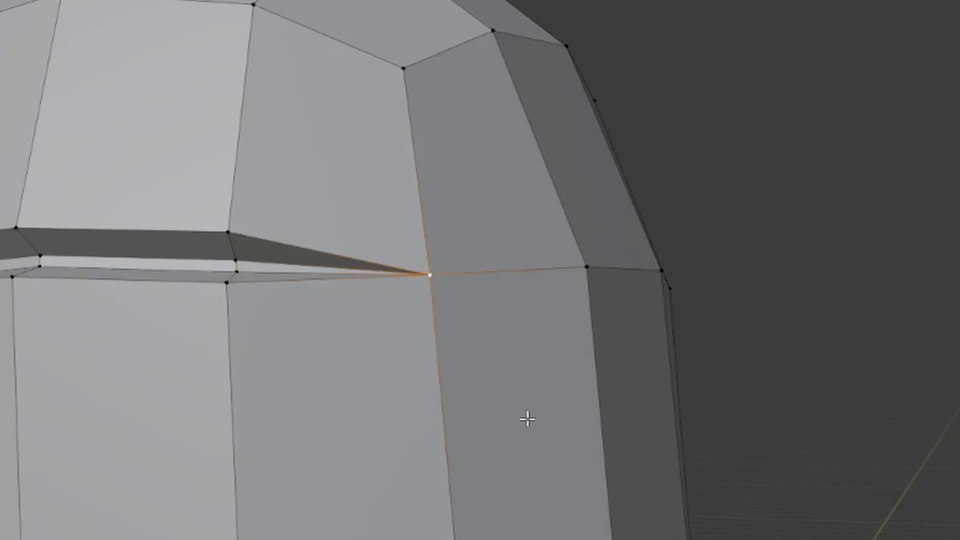
# Preview the tapered groove end with a level 2 Subdivision modifier, undo the modifier and return to Edit Mode.
pyautogui.press('Tab')
pyautogui.hotkey('ctrl', '2')
pyautogui.moveTo(407, 225); pyautogui.dragTo(280, 207, button='middle')
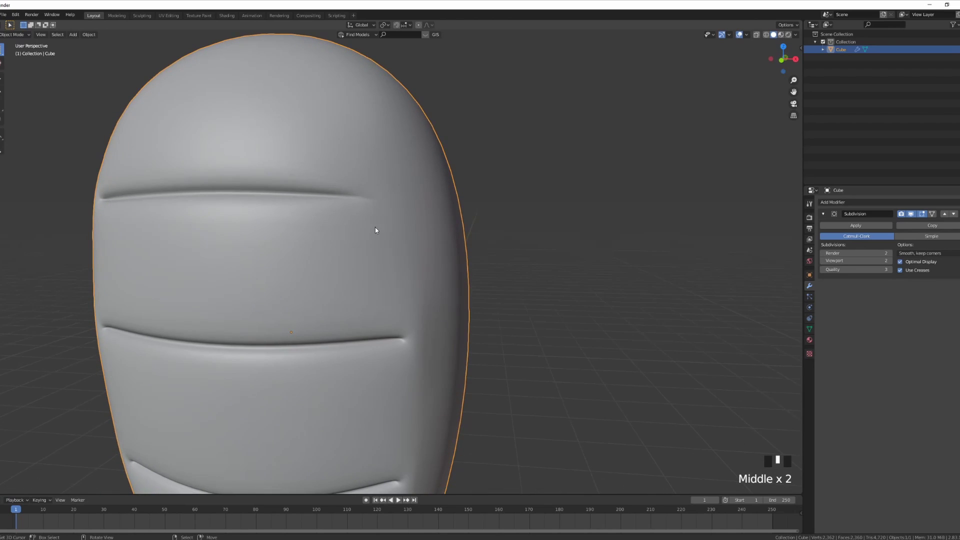
pyautogui.hotkey('ctrl', 'z')
pyautogui.hotkey('ctrl', 'z')
pyautogui.hotkey('ctrl', 'z')
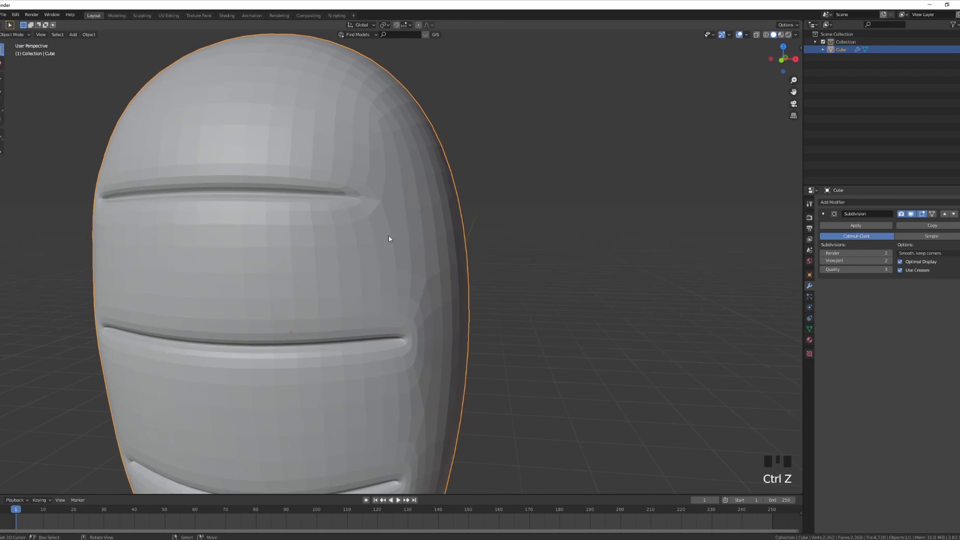
pyautogui.press('Tab')
pyautogui.press('Tab')
# Merge the corner vertices at the right end of the middle groove at their center, and likewise at the remaining groove ends.
pyautogui.keyDown('shift'); pyautogui.moveTo(386, 261); pyautogui.dragTo(407, 202, button='middle'); pyautogui.keyUp('shift')
pyautogui.rightClick(399, 199)
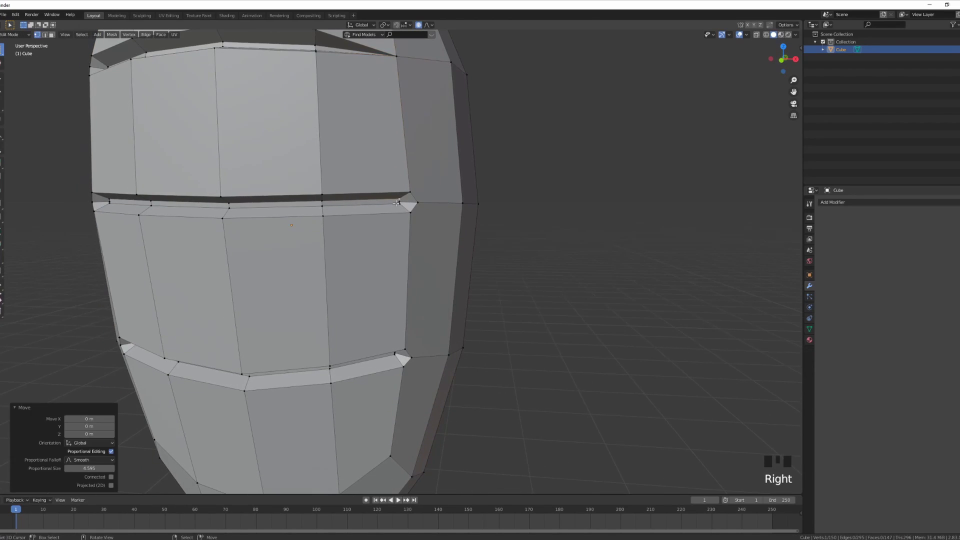
pyautogui.keyDown('shift'); pyautogui.rightClick(399, 204); pyautogui.keyUp('shift')
pyautogui.keyDown('shift'); pyautogui.rightClick(418, 204); pyautogui.keyUp('shift')
pyautogui.press('c')
pyautogui.moveTo(413, 195); pyautogui.dragTo(413, 212)
pyautogui.rightClick(413, 211)
pyautogui.press('m')
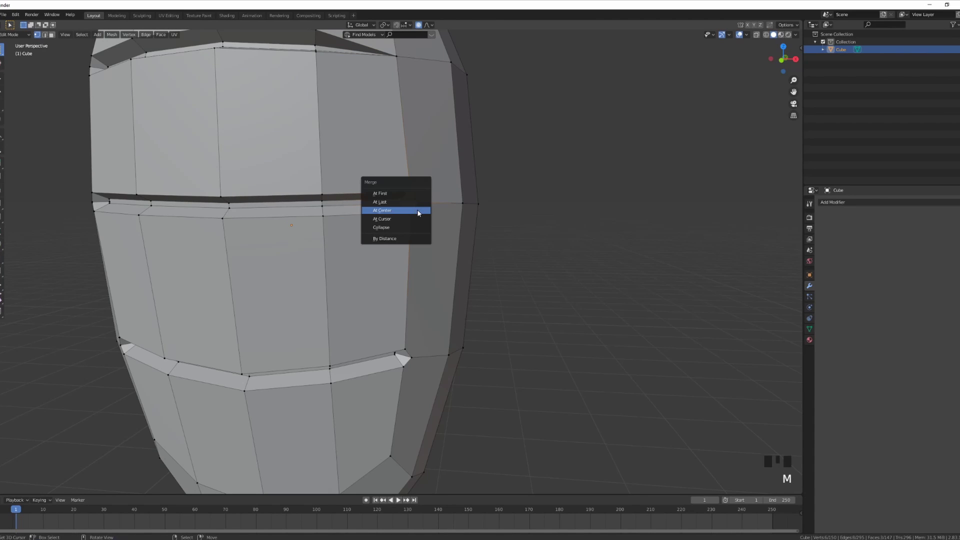
pyautogui.click(400, 212)
pyautogui.keyDown('shift'); pyautogui.moveTo(413, 247); pyautogui.dragTo(404, 215, button='middle'); pyautogui.keyUp('shift')
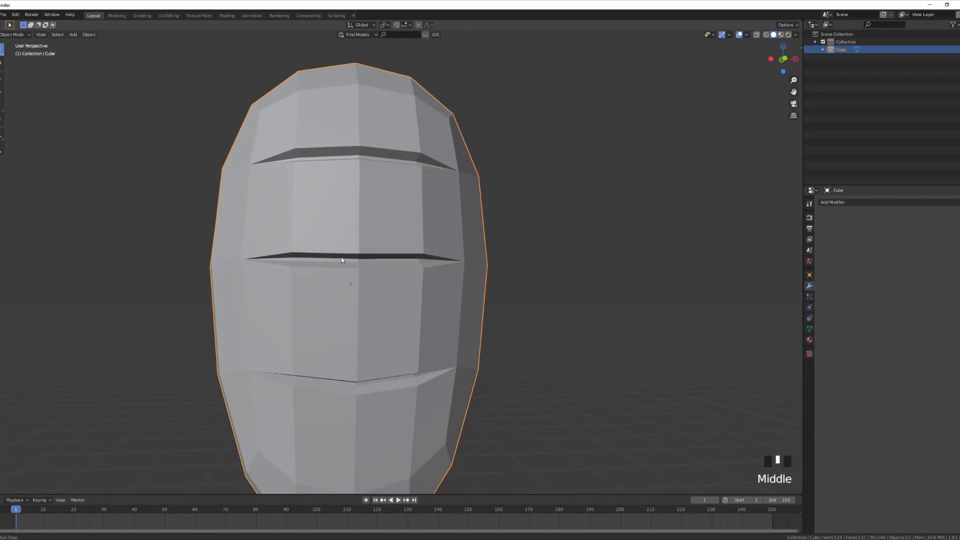
# In Object Mode, add a level 2 Subdivision modifier to the carrot body and shade it smooth.
pyautogui.moveTo(341, 257); pyautogui.dragTo(338, 238, button='middle')
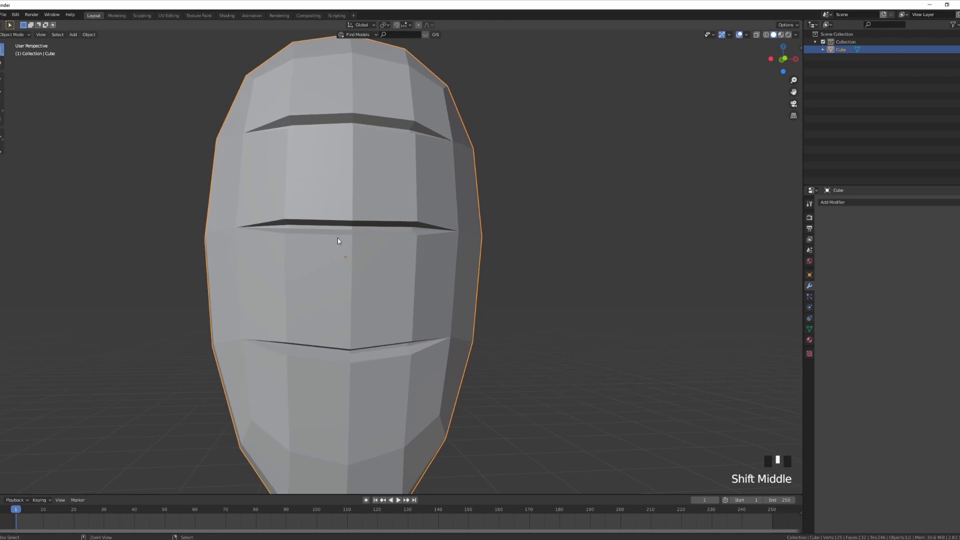
pyautogui.hotkey('ctrl', '2')
pyautogui.rightClick(400, 269)
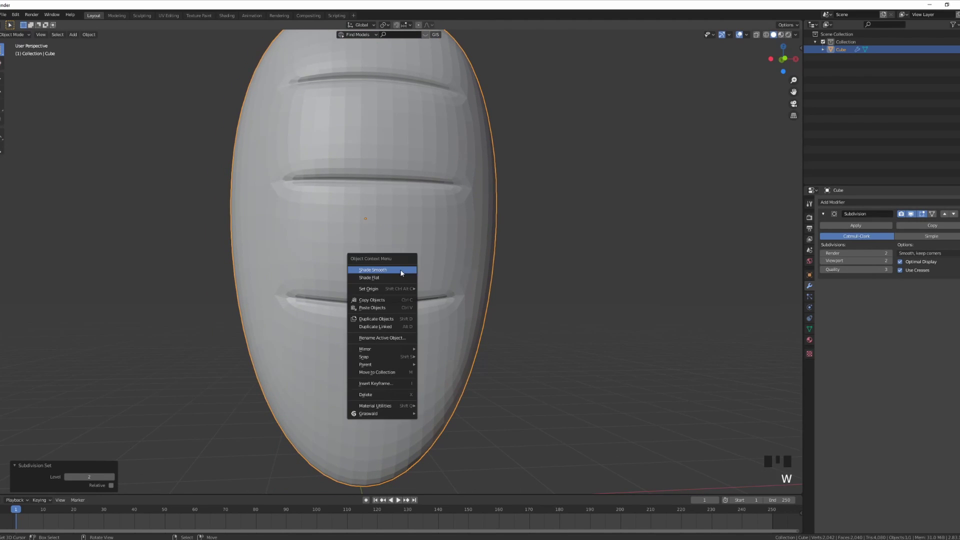
pyautogui.click(397, 272)
pyautogui.moveTo(397, 272); pyautogui.dragTo(390, 298, button='middle')
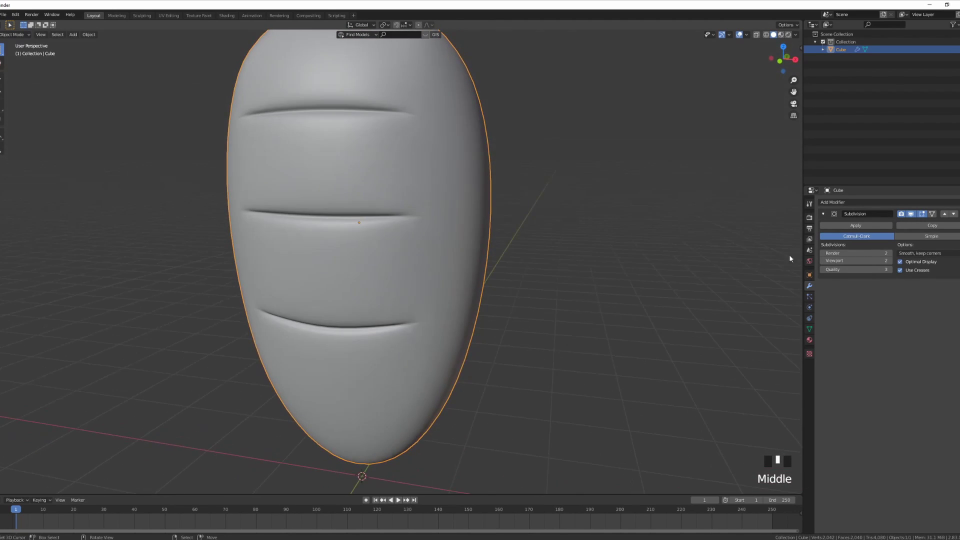
# Set the Subdivision modifier's viewport and render levels to 3.
pyautogui.click(889, 261)
pyautogui.click(889, 253)
pyautogui.moveTo(457, 272); pyautogui.dragTo(405, 251, button='middle')
# In front view, add a cube and move it 6 m up along Z so it sits on top of the carrot.
pyautogui.press('KP_1')
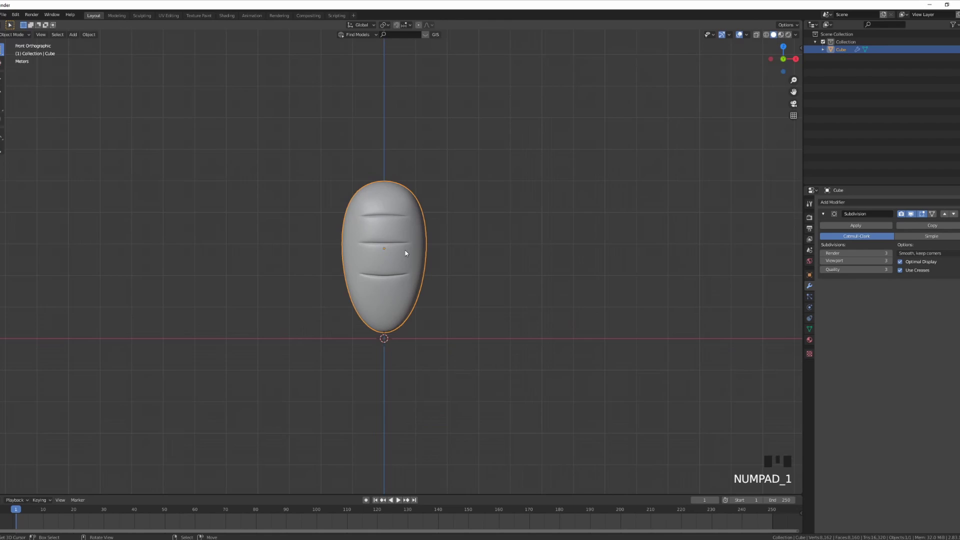
pyautogui.scroll(3, 517, 303)
pyautogui.keyDown('shift'); pyautogui.moveTo(517, 303); pyautogui.dragTo(339, 297, button='middle'); pyautogui.keyUp('shift')
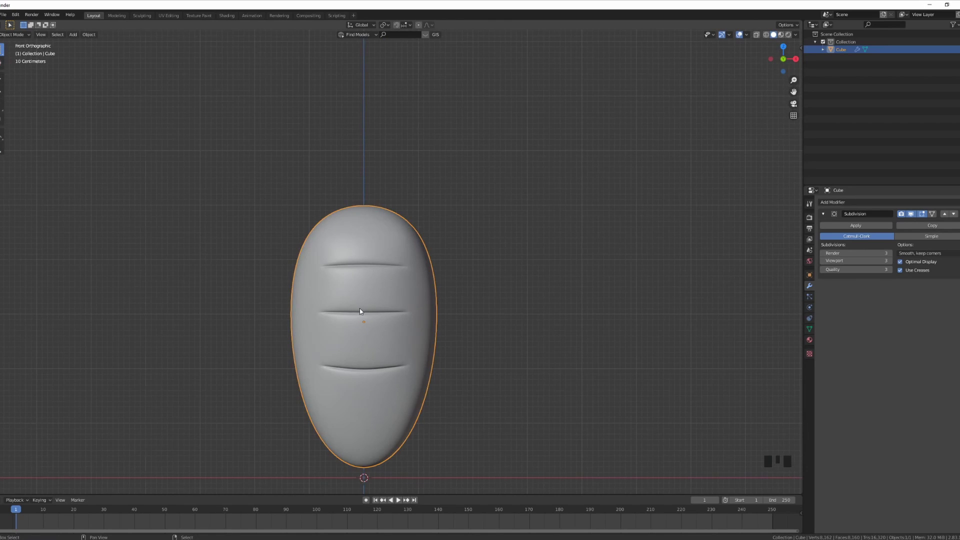
pyautogui.hotkey('shift', 'a')
pyautogui.moveTo(360, 311)
pyautogui.click(433, 94)
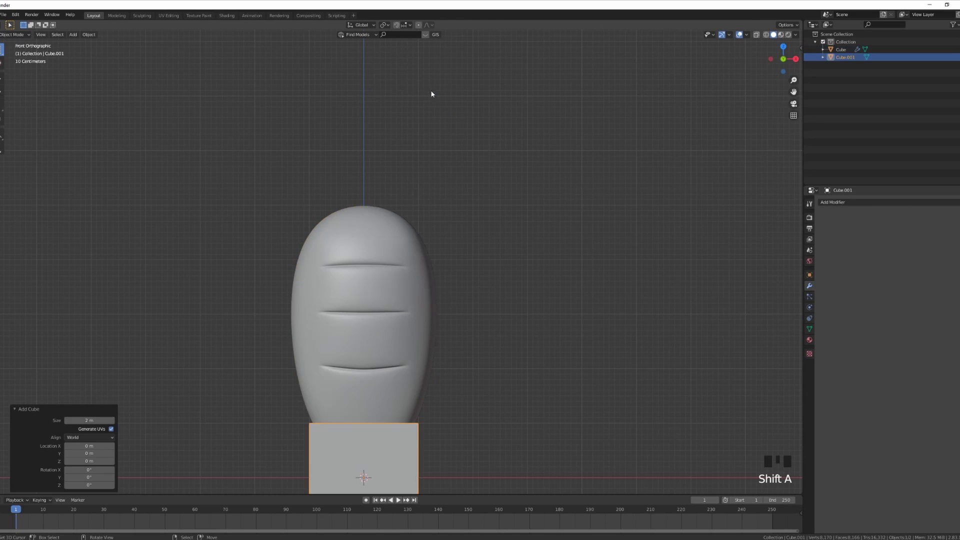
pyautogui.press('g')
pyautogui.press('z')
pyautogui.click(429, 43)
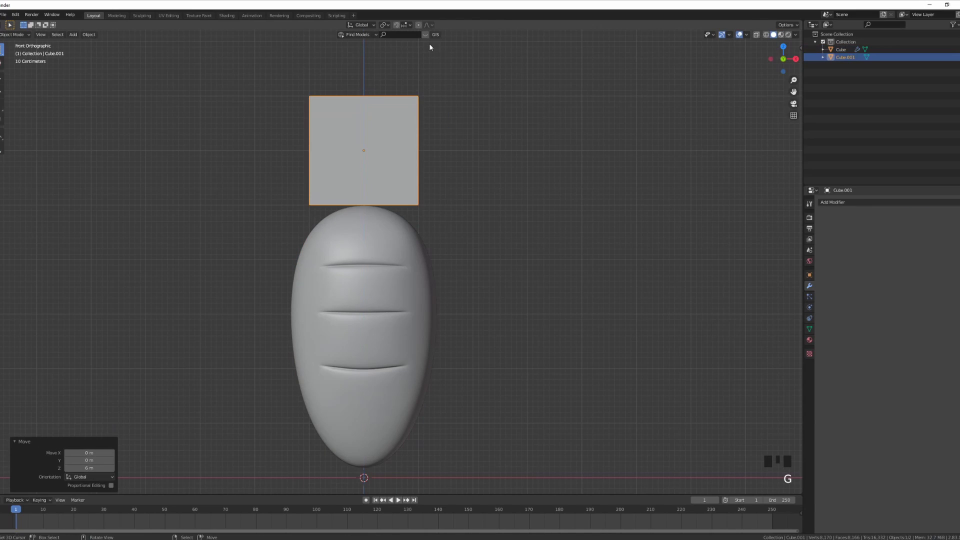
# Flatten the new cube by scaling it along Y to about 0.3, and add a level 2 Subdivision modifier to it.
pyautogui.keyDown('shift'); pyautogui.moveTo(474, 184); pyautogui.dragTo(529, 304, button='middle'); pyautogui.keyUp('shift')
pyautogui.press('s')
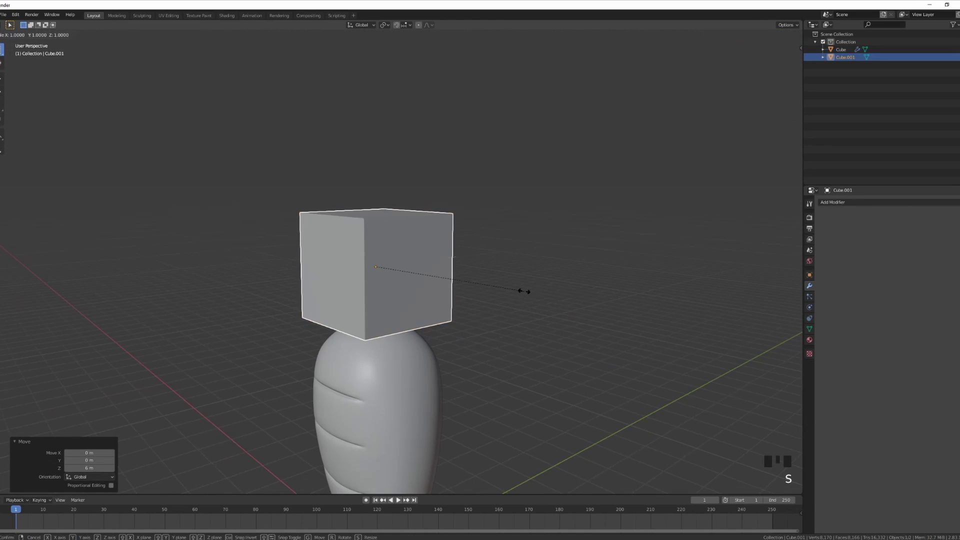
pyautogui.press('y')
pyautogui.click(420, 295)
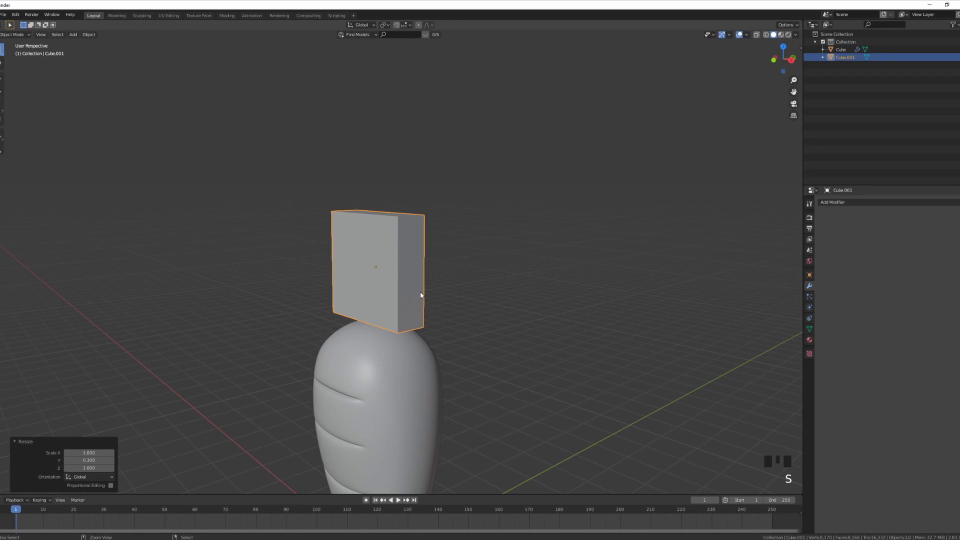
pyautogui.hotkey('ctrl', '2')
# In Edit Mode on the flattened leaf cube, switch to face selection and select the top face.
pyautogui.press('Tab')
pyautogui.moveTo(421, 295); pyautogui.dragTo(362, 227, button='middle')
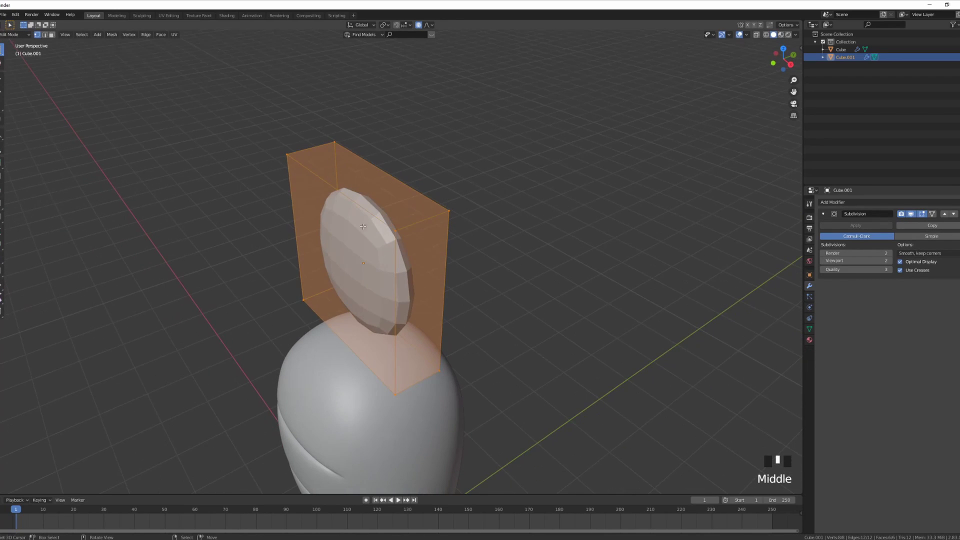
pyautogui.keyDown('shift'); pyautogui.rightClick(471, 197); pyautogui.keyUp('shift')
pyautogui.keyDown('shift'); pyautogui.rightClick(424, 209); pyautogui.keyUp('shift')
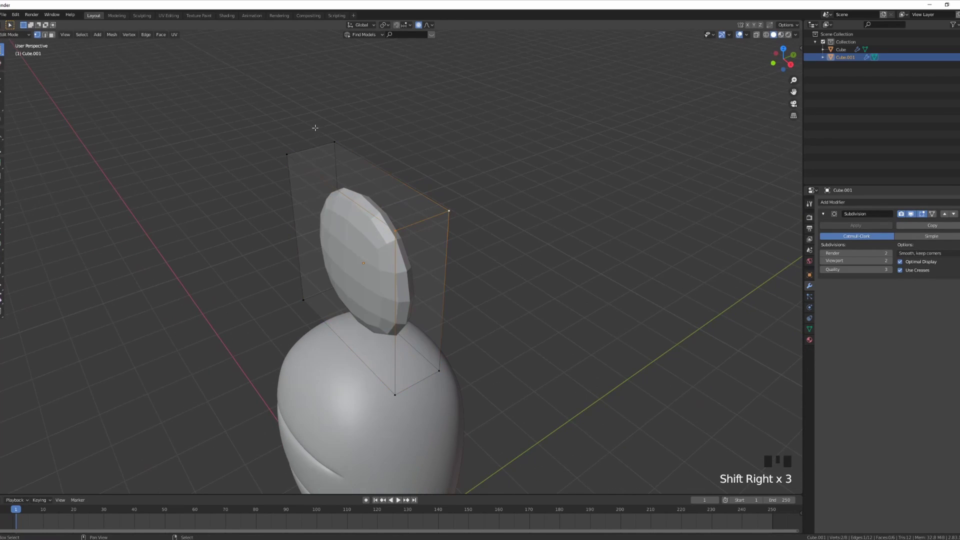
pyautogui.keyDown('shift'); pyautogui.rightClick(286, 155); pyautogui.keyUp('shift')
pyautogui.keyDown('shift'); pyautogui.rightClick(334, 142); pyautogui.keyUp('shift')
pyautogui.keyDown('shift'); pyautogui.moveTo(335, 142); pyautogui.dragTo(436, 195, button='middle'); pyautogui.keyUp('shift')
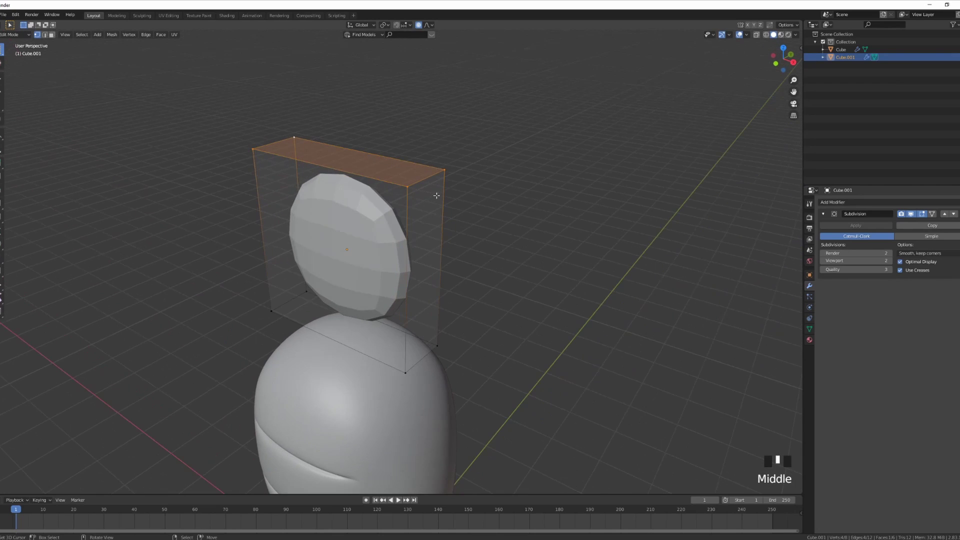
pyautogui.click(45, 35)
pyautogui.click(45, 34)
pyautogui.click(52, 34)
pyautogui.rightClick(406, 168)
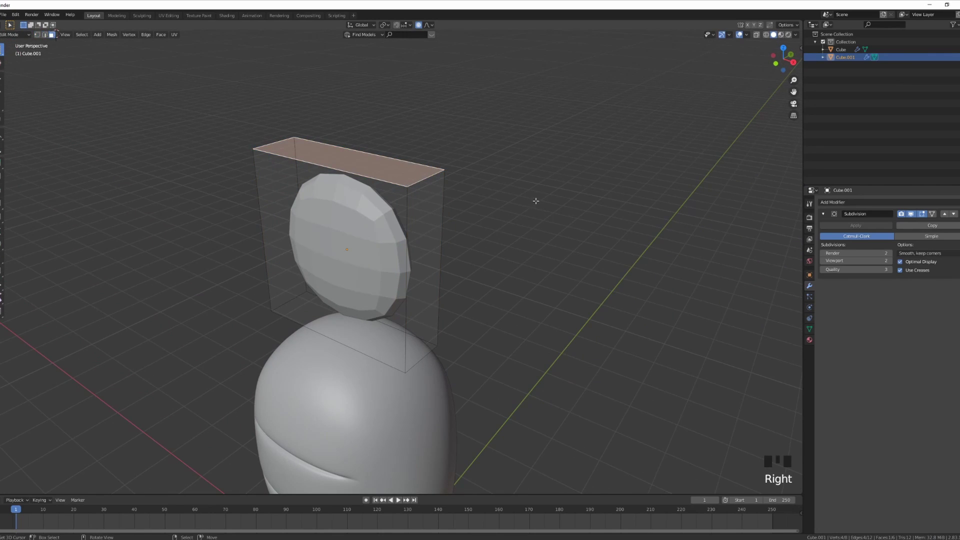
pyautogui.press('s')
pyautogui.press('x')
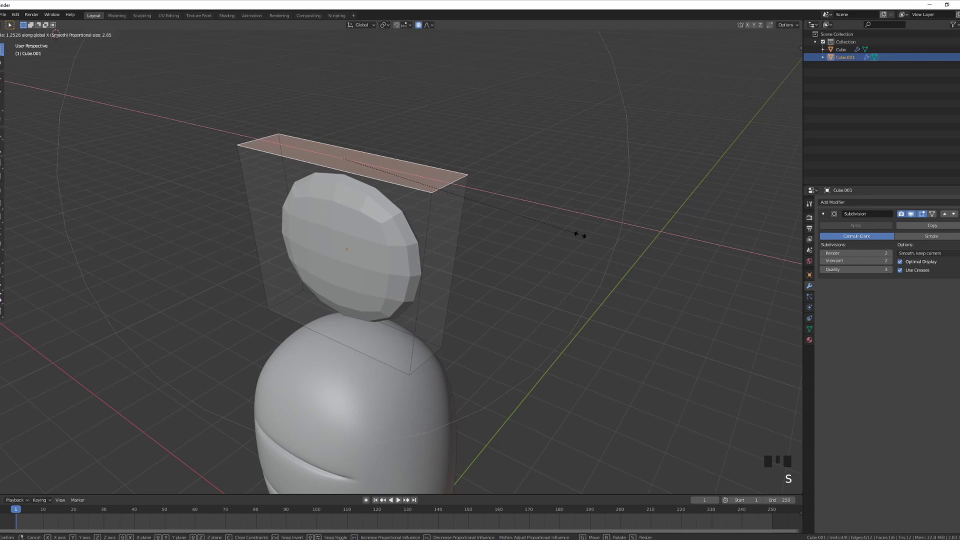
pyautogui.click(553, 235)
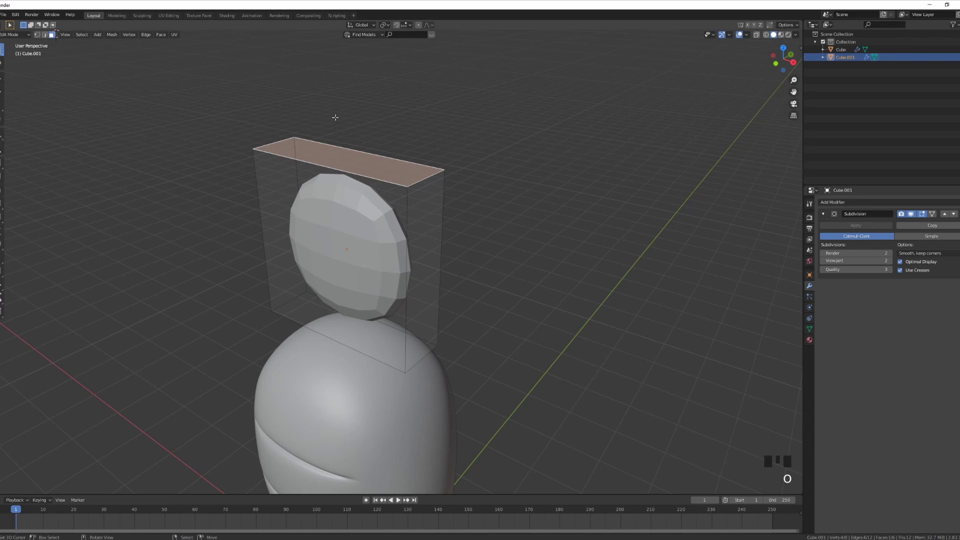
# With proportional editing off, scale the leaf's top face about 1.35 along X, adjust its Y thickness, and return to Object Mode.
pyautogui.press('s')
pyautogui.press('x')
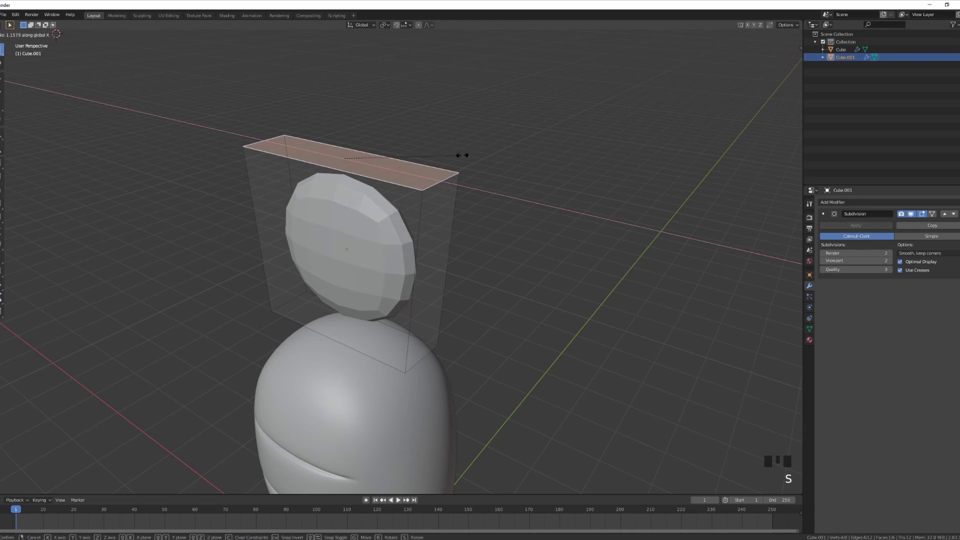
pyautogui.click(481, 168)
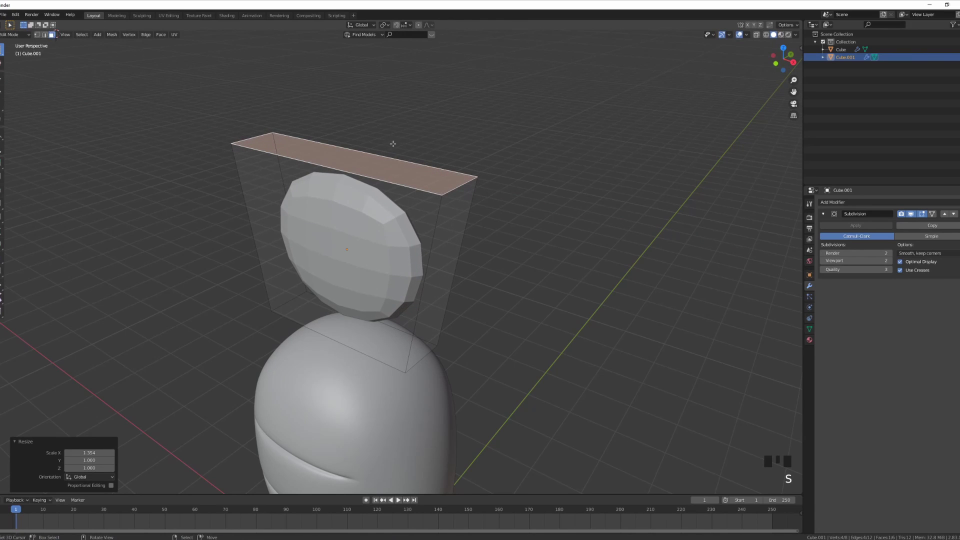
pyautogui.press('s')
pyautogui.press('y')
pyautogui.click(424, 137)
pyautogui.moveTo(424, 137); pyautogui.dragTo(441, 124, button='middle')
pyautogui.moveTo(443, 176); pyautogui.dragTo(578, 183, button='middle')
pyautogui.press('Tab')
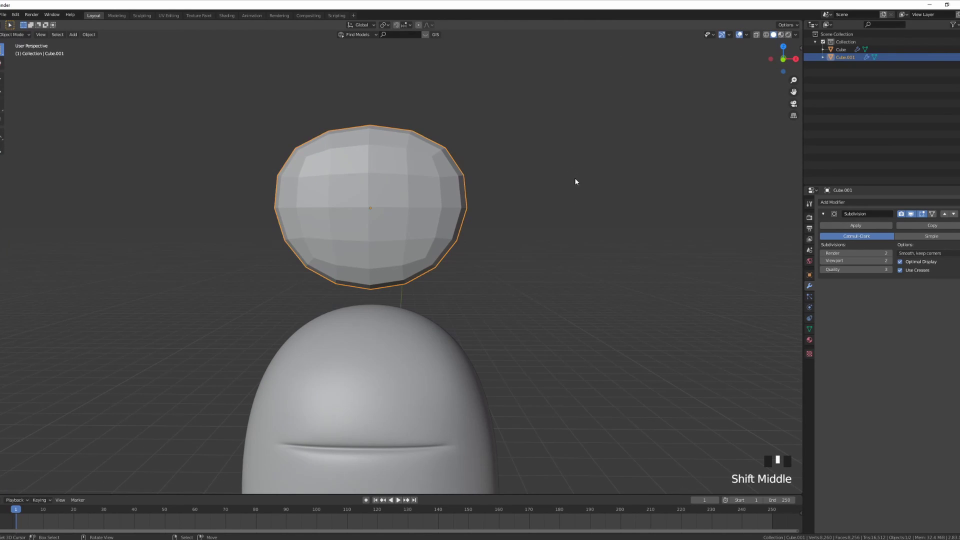
# Narrow the whole leaf by scaling it along X to about 0.67.
pyautogui.press('s')
pyautogui.press('x')
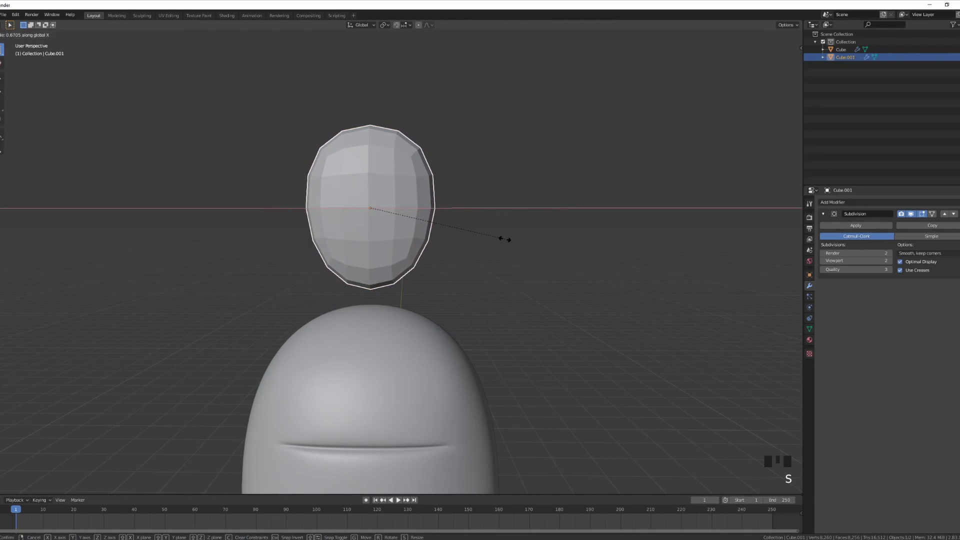
pyautogui.click(505, 239)
pyautogui.moveTo(478, 240); pyautogui.dragTo(475, 175, button='middle')
# Set the leaf's Subdivision viewport and render levels to 3 and shade the leaf smooth.
pyautogui.click(889, 261)
pyautogui.click(889, 261)
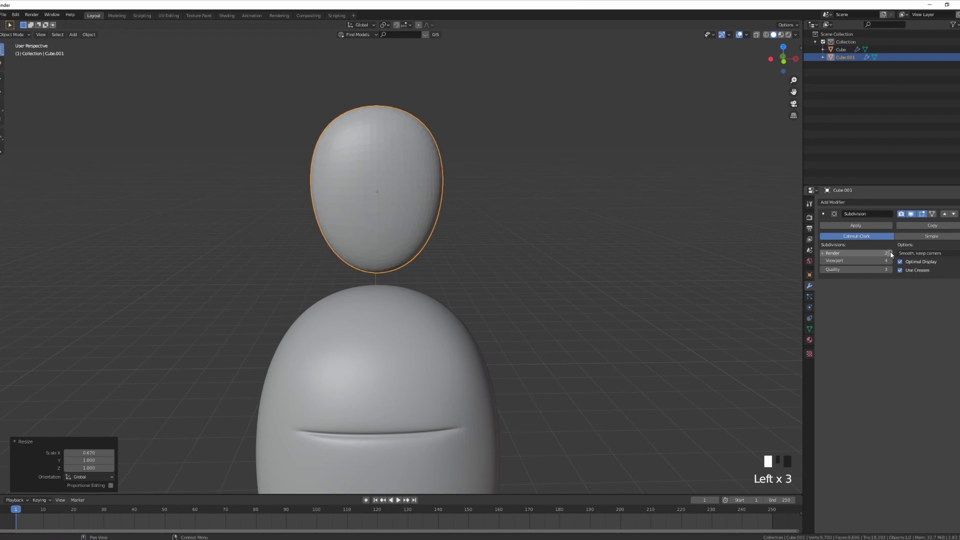
pyautogui.click(824, 261)
pyautogui.click(889, 254)
pyautogui.rightClick(282, 234)
pyautogui.click(282, 235)
pyautogui.moveTo(381, 248); pyautogui.dragTo(372, 238, button='middle')
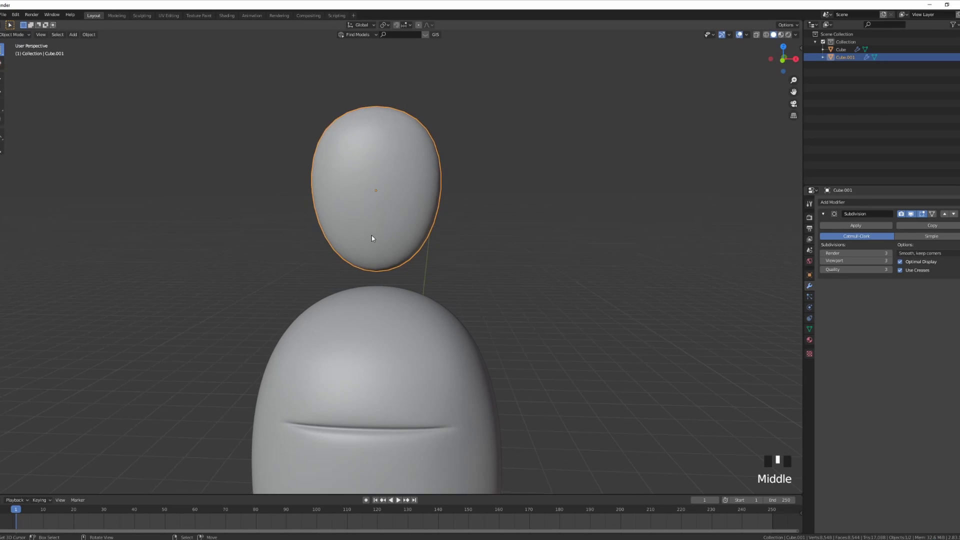
# In front view, lower the leaf about 0.43 m along Z so its base sinks into the carrot.
pyautogui.press('KP_1')
pyautogui.press('g')
pyautogui.press('z')
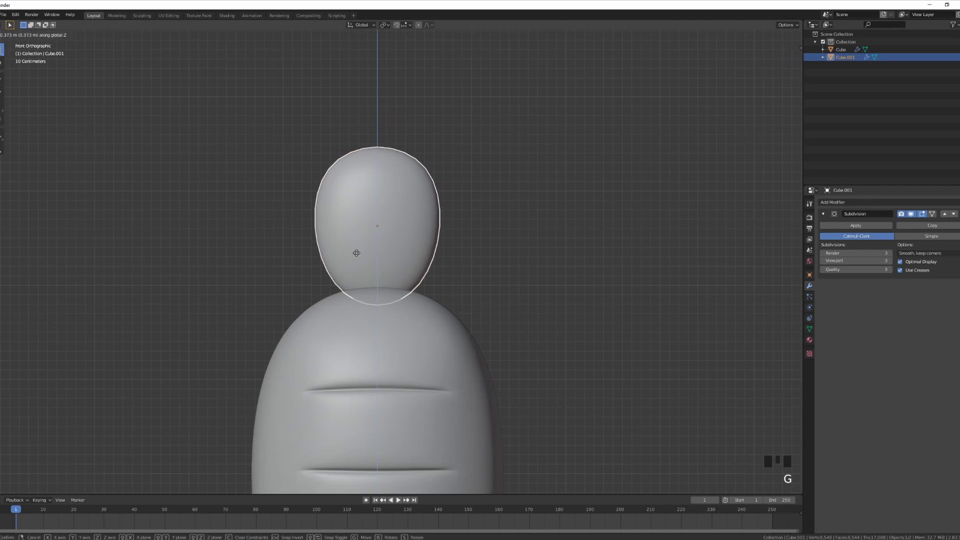
pyautogui.click(360, 257)
pyautogui.moveTo(430, 279); pyautogui.dragTo(352, 294, button='middle')
# Duplicate the leaf 0.7 m along X in front view and rotate the copy 30° about the Y axis.
pyautogui.press('KP_1')
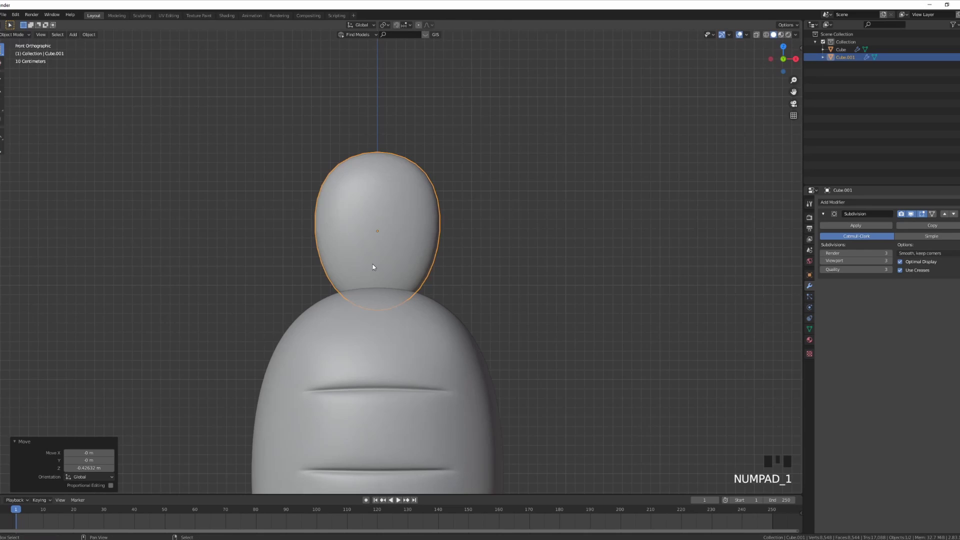
pyautogui.hotkey('shift', 'd')
pyautogui.press('x')
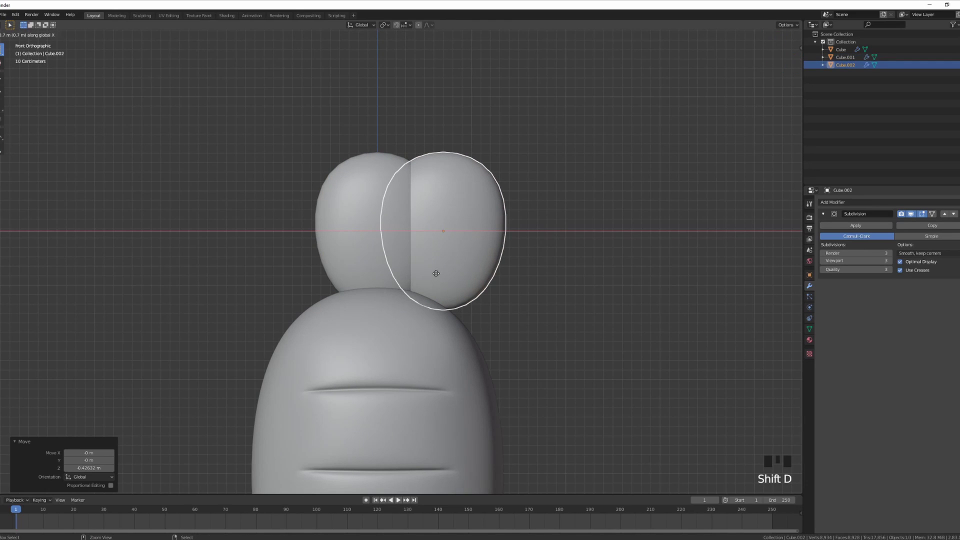
pyautogui.click(436, 273)
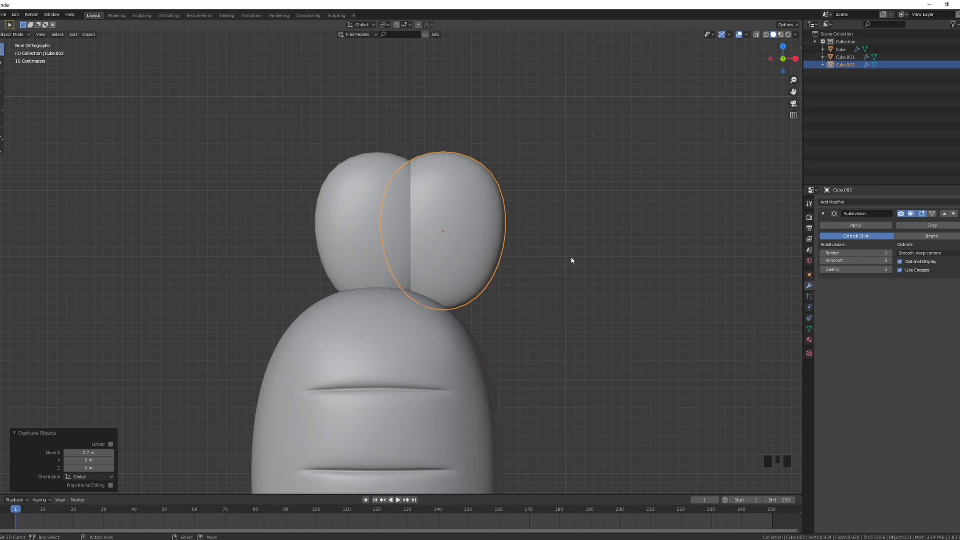
pyautogui.press('r')
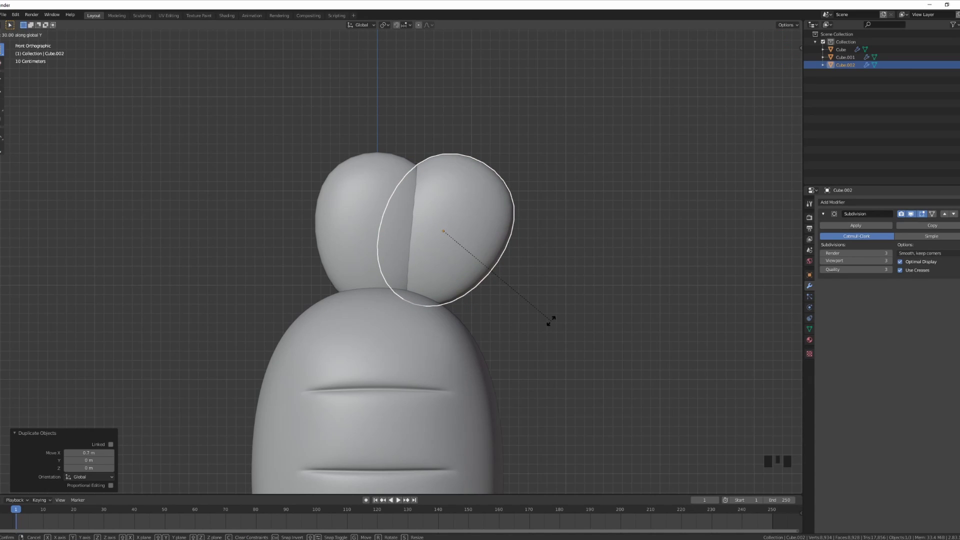
pyautogui.click(551, 320)
# Move the duplicated leaf about 0.755 m along Y behind the central leaf and scale it to 0.7.
pyautogui.press('g')
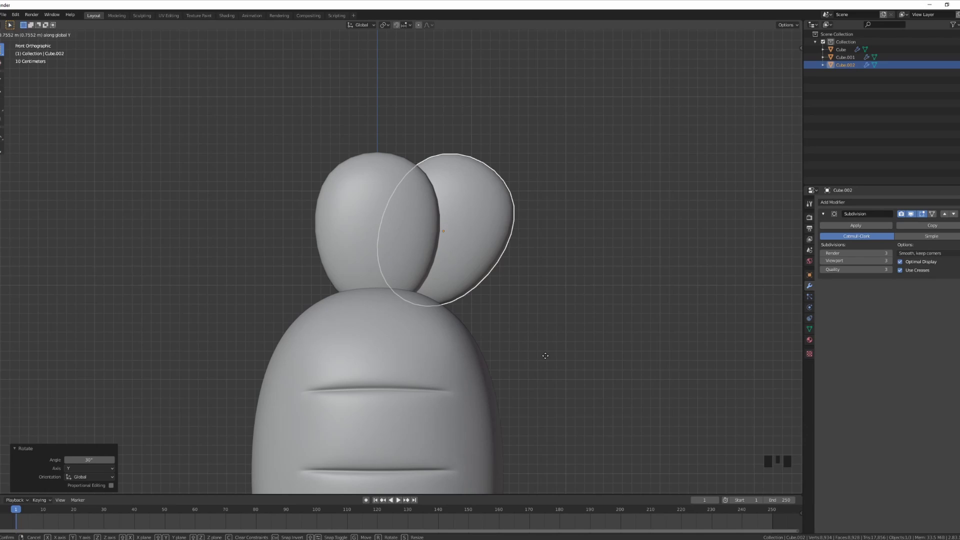
pyautogui.click(545, 355)
pyautogui.press('s')
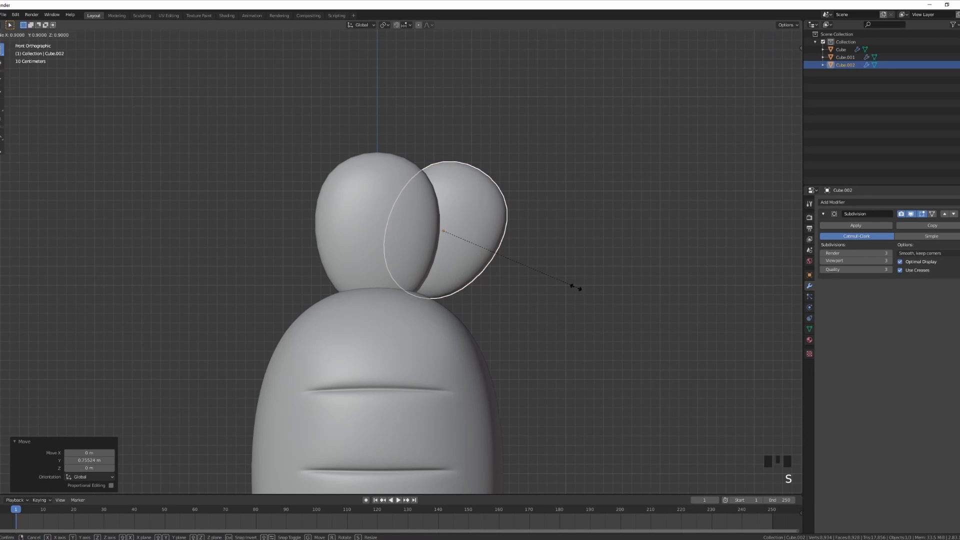
pyautogui.click(554, 287)
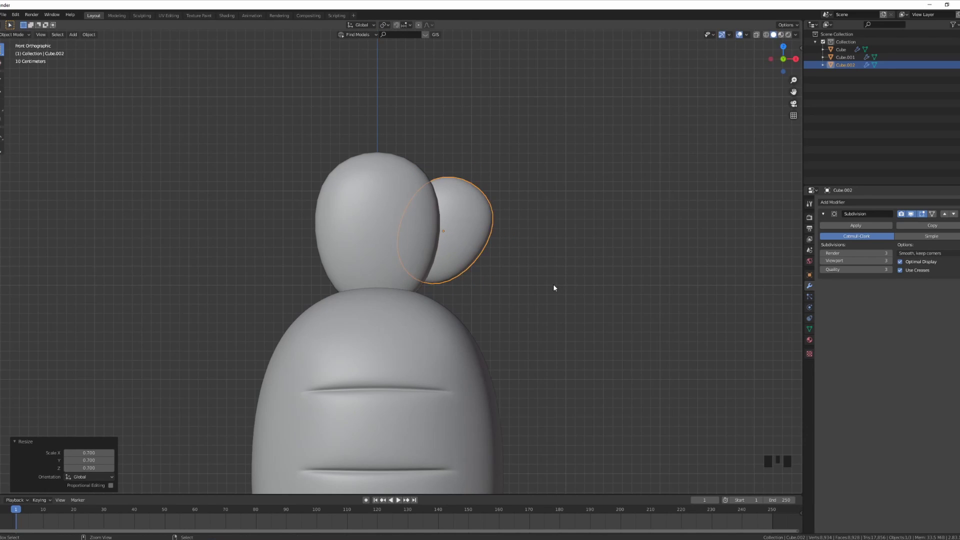
# Lower the small side leaf slightly along Z and duplicate it with the copy rotated 180° about Z.
pyautogui.hotkey('shift', 'd')
pyautogui.write('z')
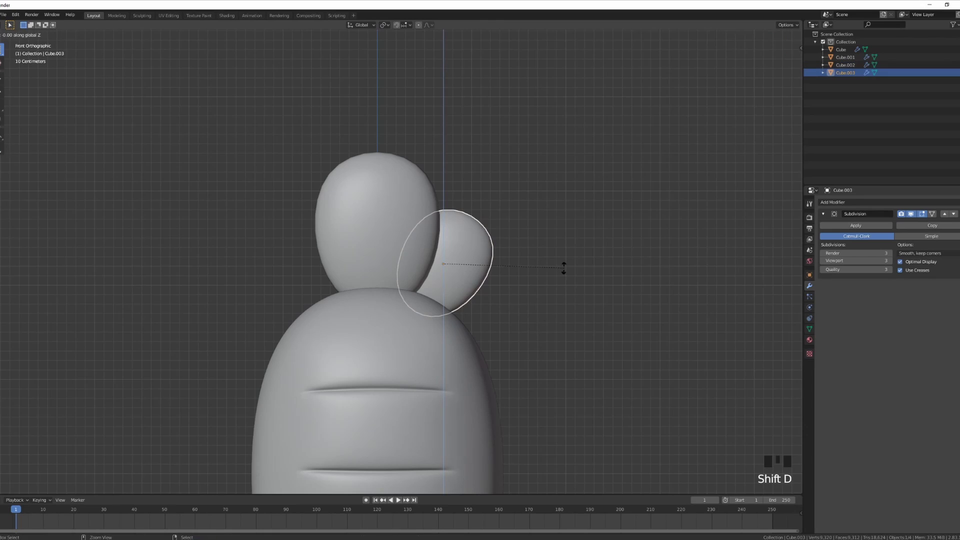
pyautogui.write('-0.37')
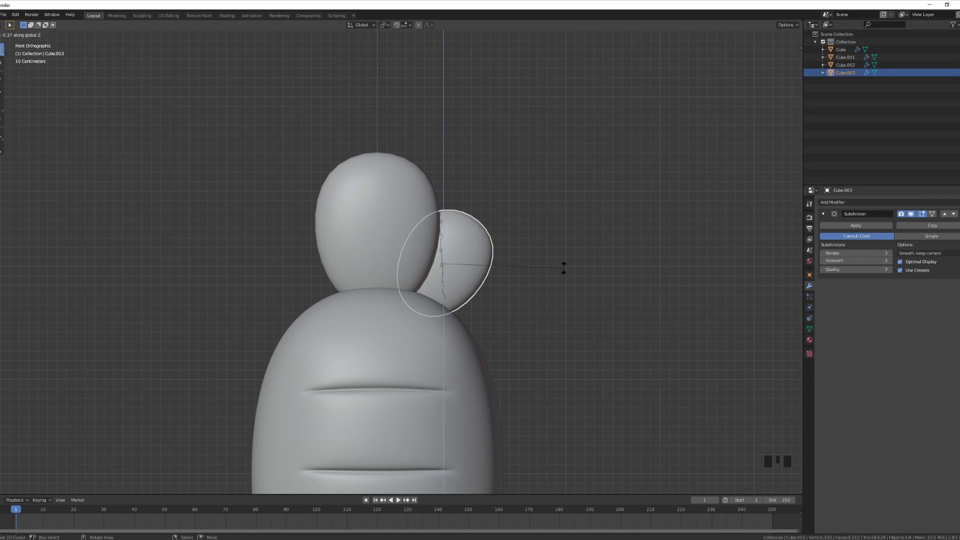
pyautogui.keyDown('ctrl'); pyautogui.click(300, 261); pyautogui.keyUp('ctrl')
pyautogui.keyDown('shift'); pyautogui.moveTo(511, 270); pyautogui.dragTo(576, 263, button='middle'); pyautogui.keyUp('shift')
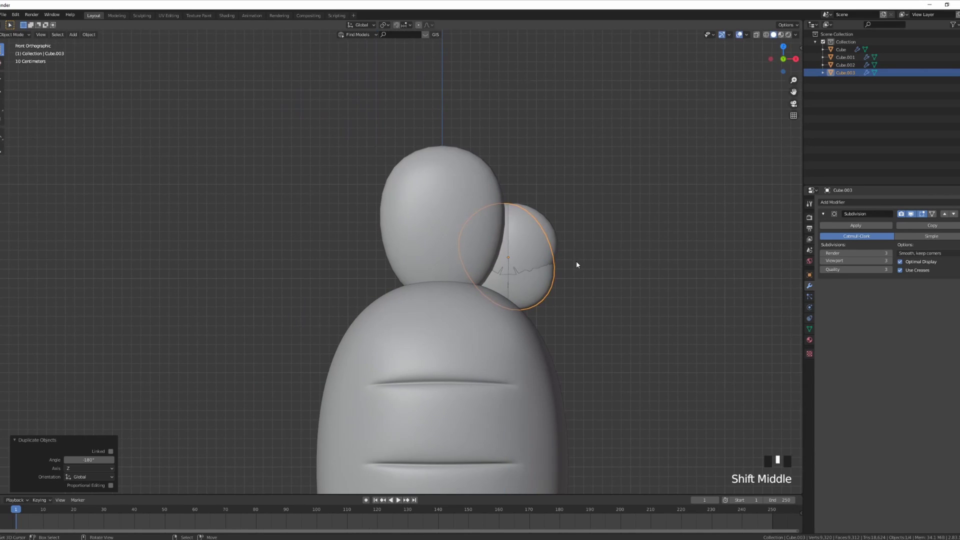
# Move the rotated copy about -1.3 m along X to the central leaf's opposite side and fine-tune its X position.
pyautogui.press('g')
pyautogui.press('x')
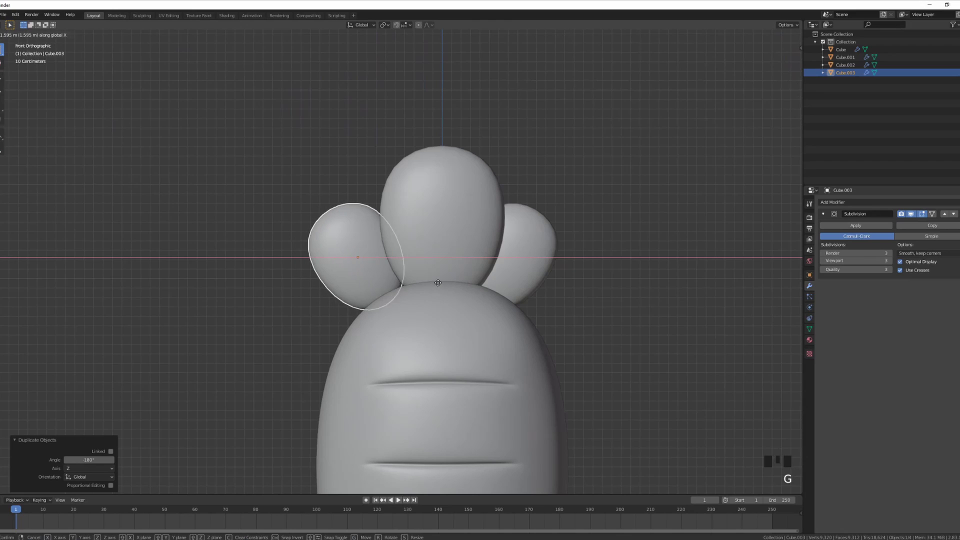
pyautogui.click(459, 291)
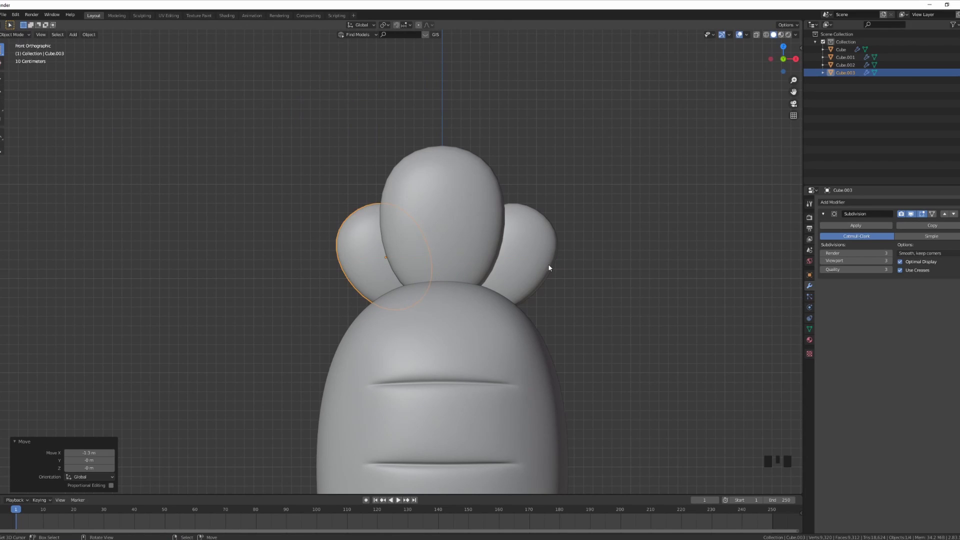
pyautogui.rightClick(524, 273)
pyautogui.rightClick(385, 278)
pyautogui.press('g')
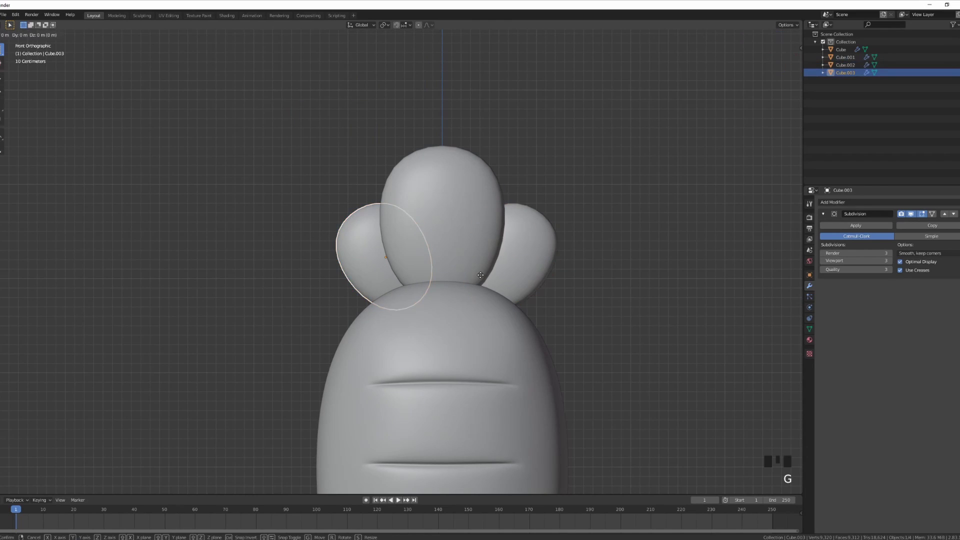
pyautogui.press('x')
pyautogui.click(474, 279)
# Select both side leaves, move them about -0.495 m along Y toward the central leaf, and tilt them about the X axis.
pyautogui.keyDown('shift'); pyautogui.rightClick(497, 276); pyautogui.keyUp('shift')
pyautogui.moveTo(498, 276); pyautogui.dragTo(559, 166, button='middle')
pyautogui.press('g')
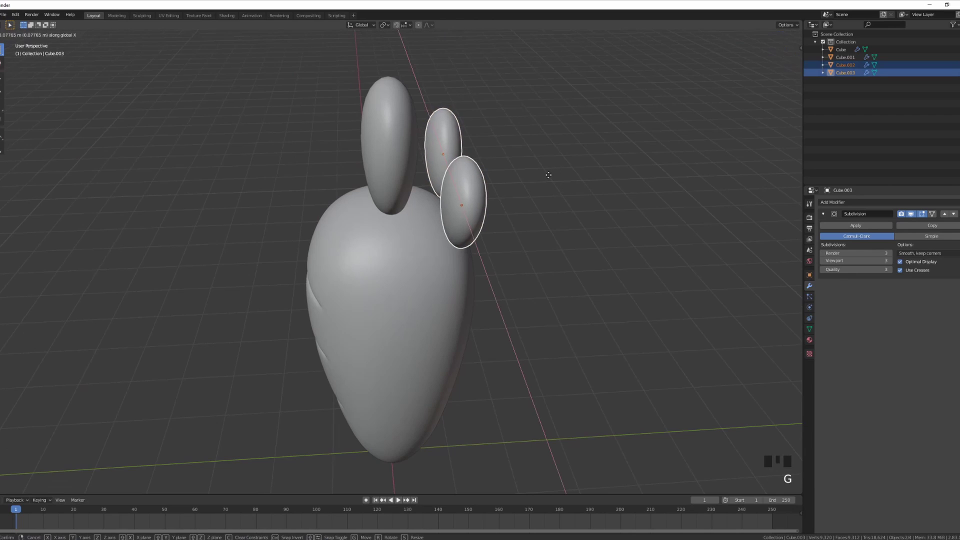
pyautogui.press('y')
pyautogui.click(520, 180)
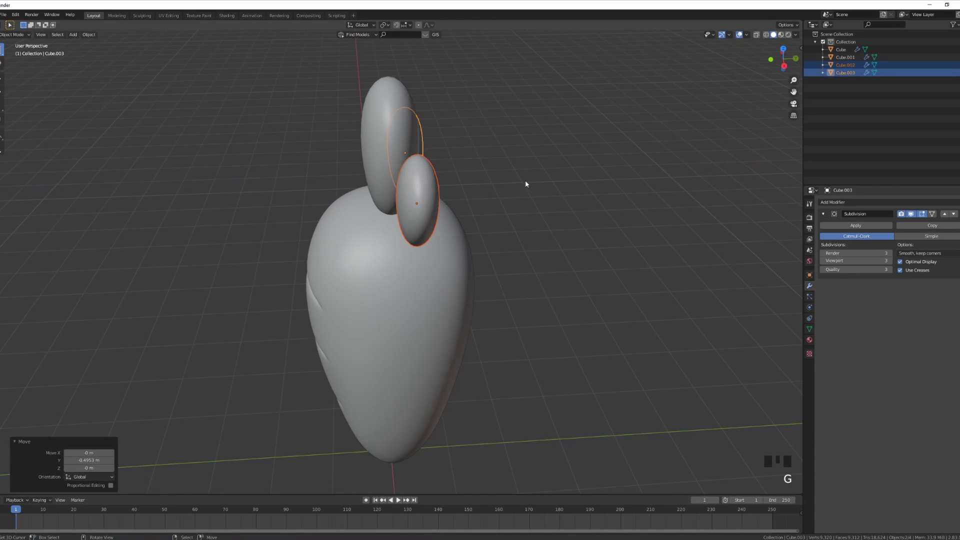
pyautogui.press('r')
pyautogui.press('x')
pyautogui.click(544, 208)
# Parent all three leaves to the carrot body with the Object (Keep Transform) option.
pyautogui.moveTo(544, 208); pyautogui.dragTo(440, 145, button='middle')
pyautogui.keyDown('shift'); pyautogui.rightClick(440, 145); pyautogui.keyUp('shift')
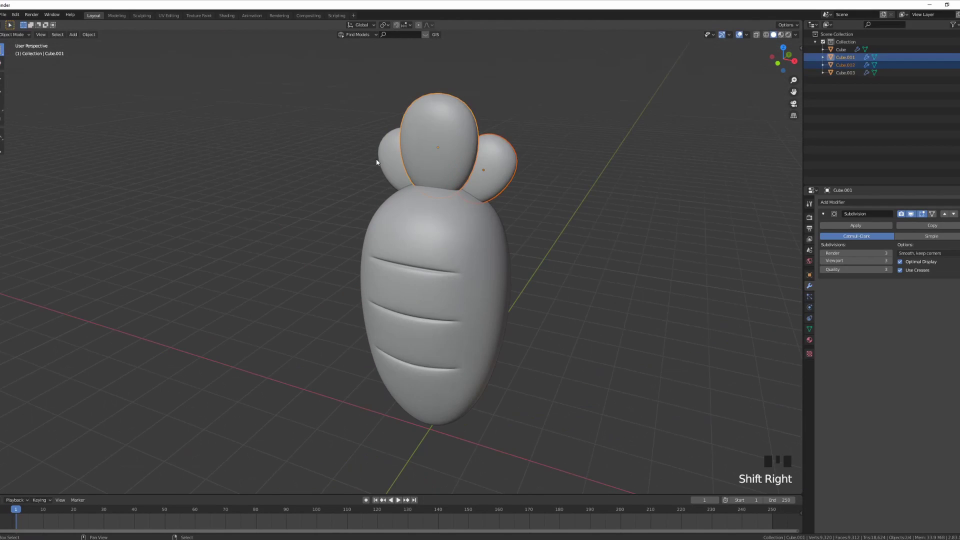
pyautogui.keyDown('shift'); pyautogui.rightClick(380, 161); pyautogui.keyUp('shift')
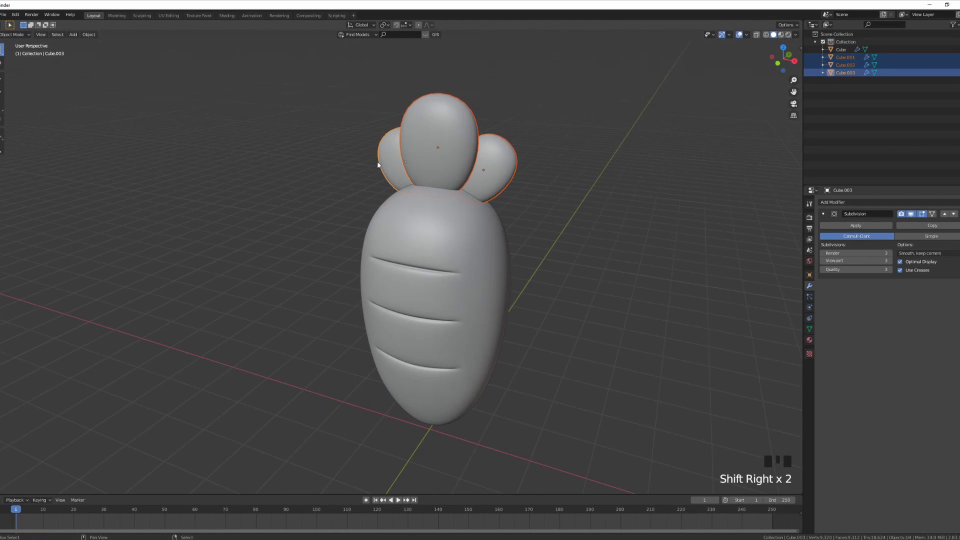
pyautogui.keyDown('shift'); pyautogui.rightClick(459, 273); pyautogui.keyUp('shift')
pyautogui.hotkey('ctrl', 'p')
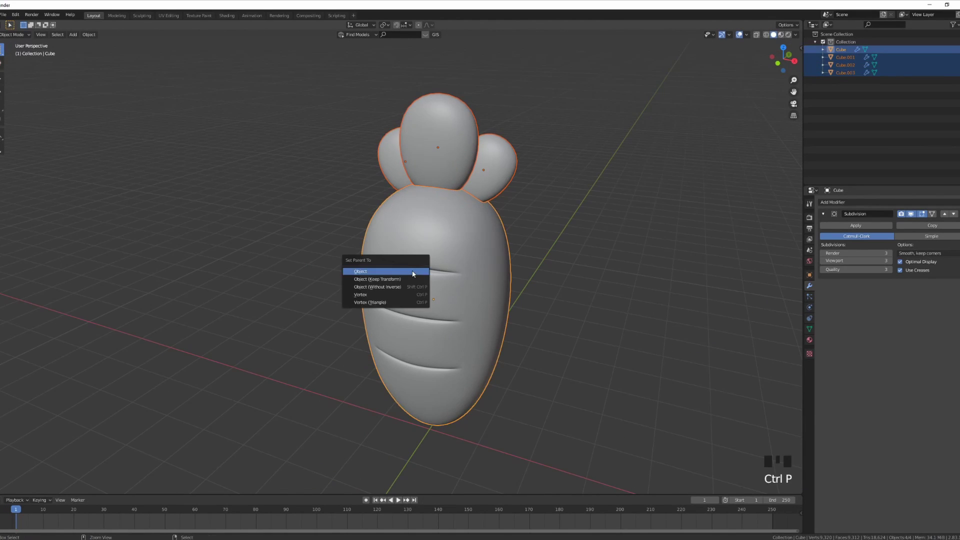
pyautogui.click(412, 280)
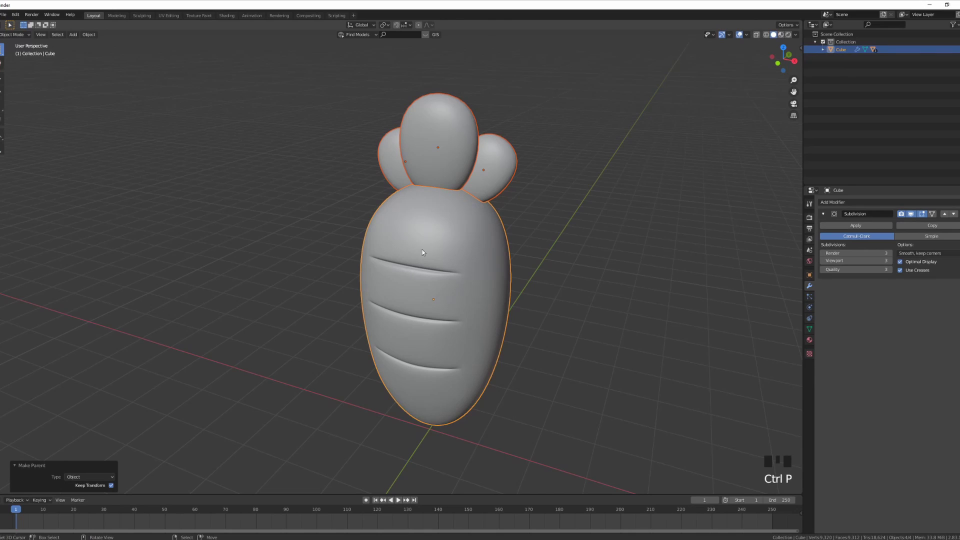
# In front view, move the carrot along negative X away from the world origin and deselect it.
pyautogui.scroll(-2, 422, 250)
pyautogui.press('KP_1')
pyautogui.rightClick(424, 256)
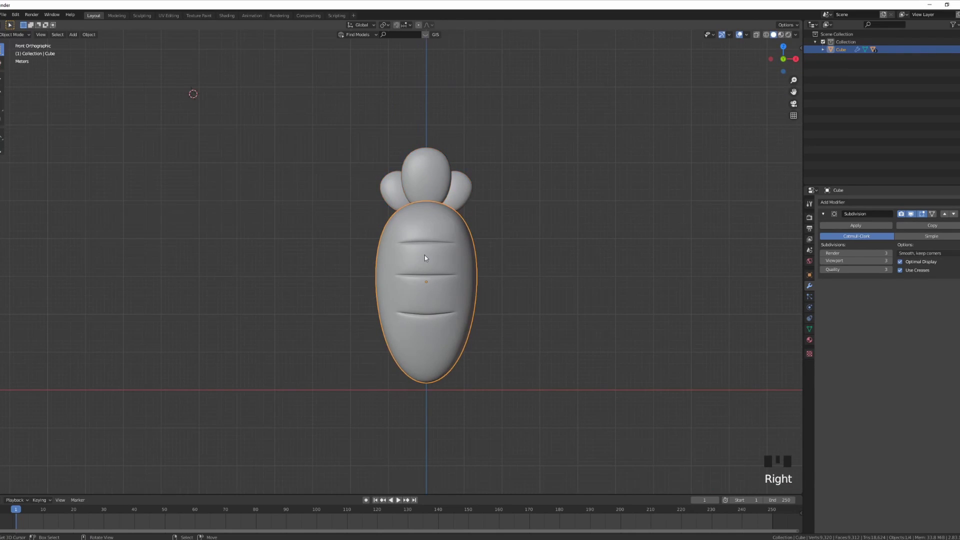
pyautogui.press('g')
pyautogui.rightClick(526, 443)
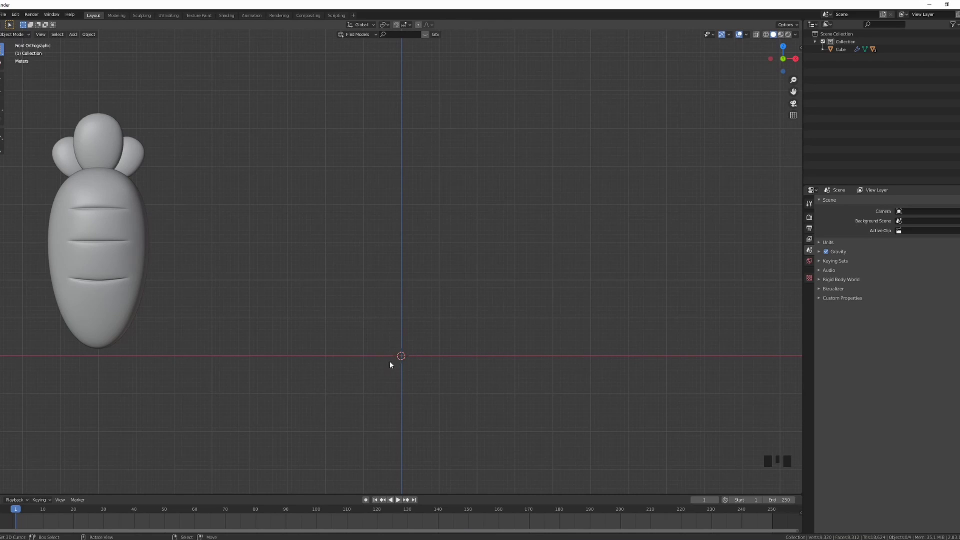
# Snap the 3D cursor to the world origin and add a UV sphere there.
pyautogui.hotkey('shift', 's')
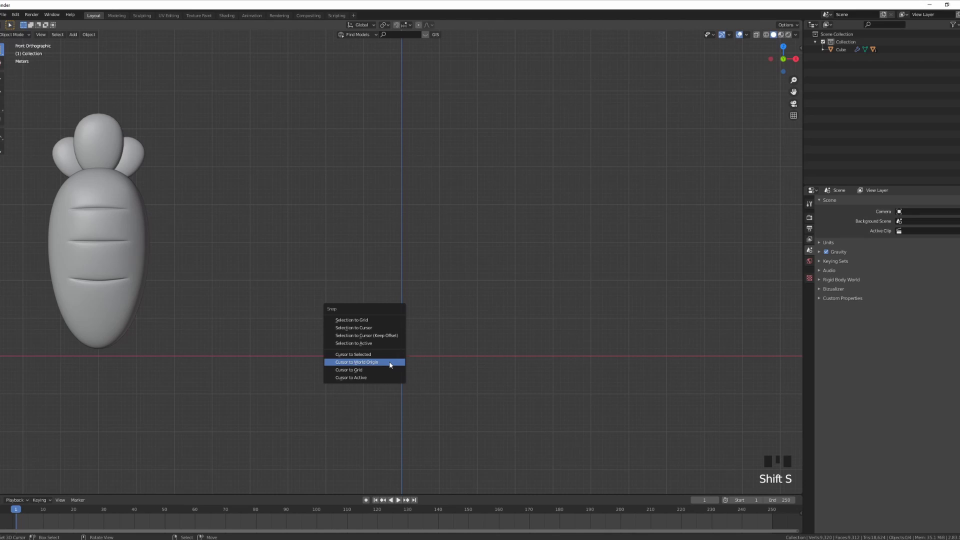
pyautogui.click(390, 362)
pyautogui.keyDown('shift'); pyautogui.moveTo(445, 350); pyautogui.dragTo(452, 358, button='middle'); pyautogui.keyUp('shift')
pyautogui.hotkey('shift', 'a')
pyautogui.moveTo(439, 341)
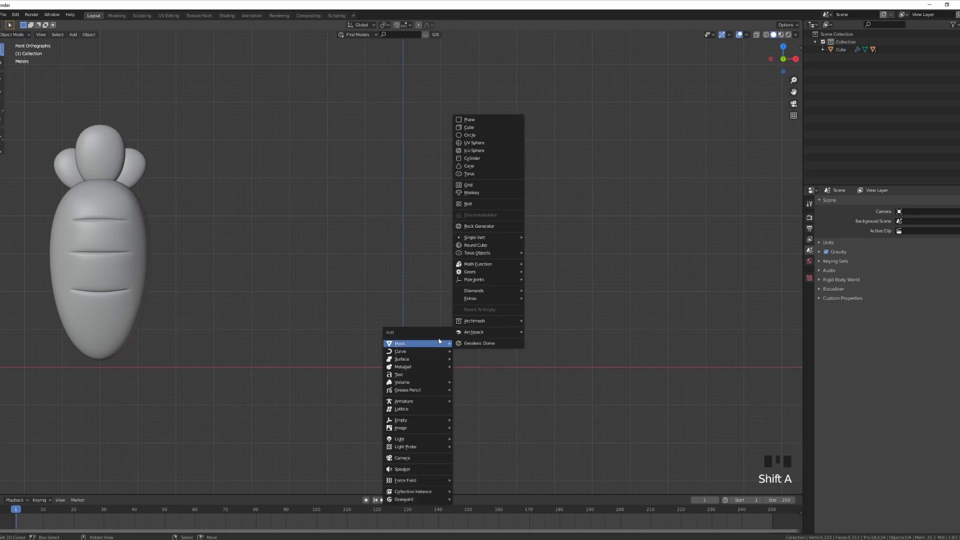
pyautogui.click(485, 143)
# Scale the sphere uniformly to 2.4 and move it up 3 m along the Z axis.
pyautogui.press('s')
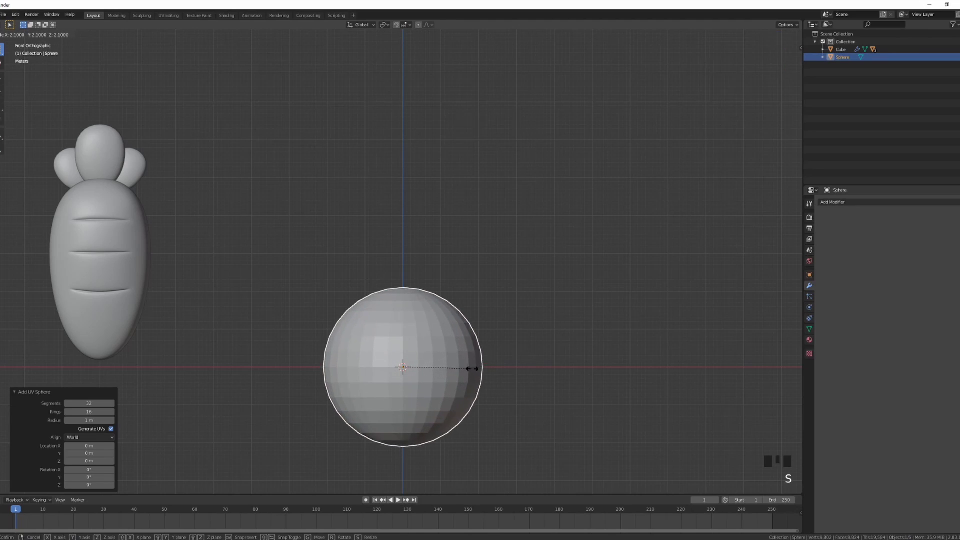
pyautogui.click(483, 378)
pyautogui.press('g')
pyautogui.press('z')
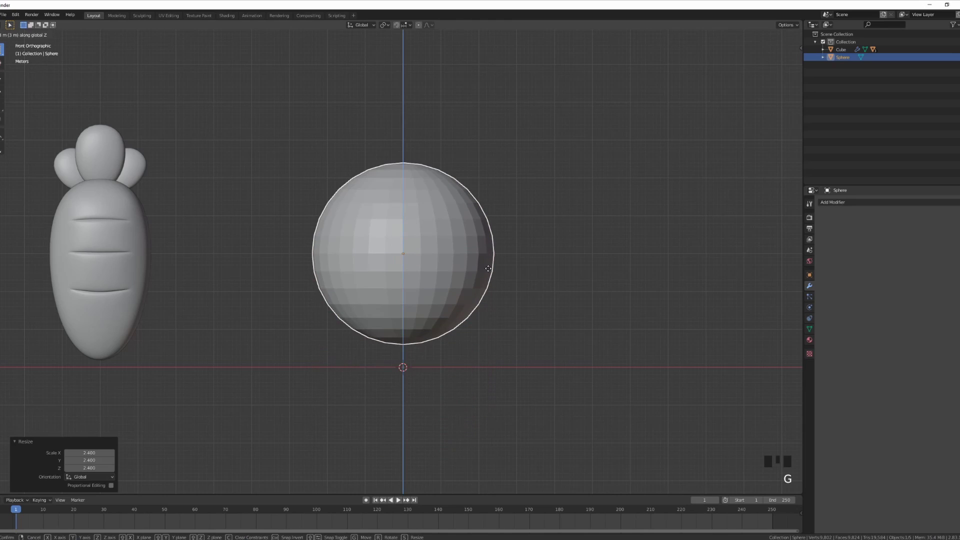
pyautogui.click(493, 262)
# In Edit Mode, select the sphere's topmost edge ring with its pole vertex and delete those faces to open the top.
pyautogui.press('Tab')
pyautogui.moveTo(404, 287); pyautogui.dragTo(385, 339, button='middle')
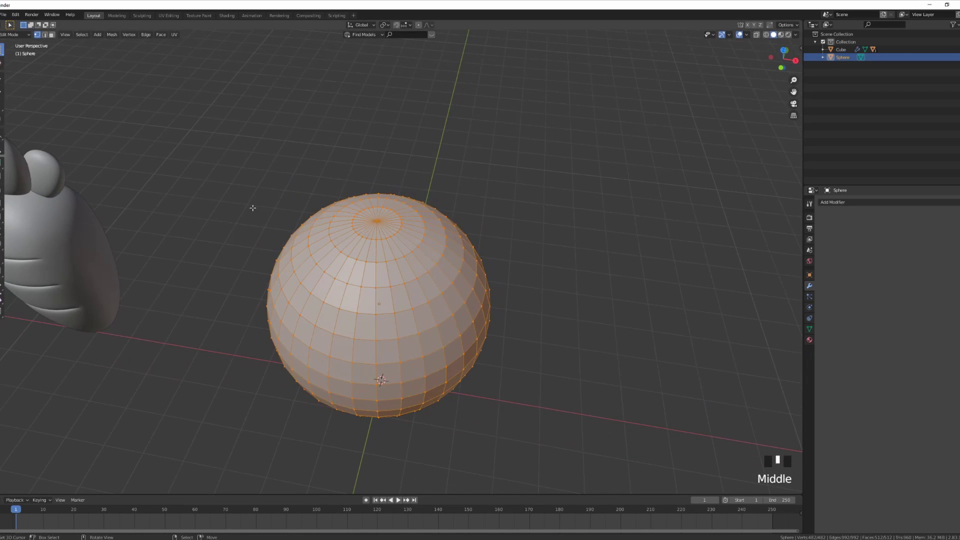
pyautogui.scroll(3, 350, 210)
pyautogui.rightClick(374, 214)
pyautogui.keyDown('alt'); pyautogui.keyDown('shift'); pyautogui.rightClick(374, 214); pyautogui.keyUp('shift'); pyautogui.keyUp('alt')
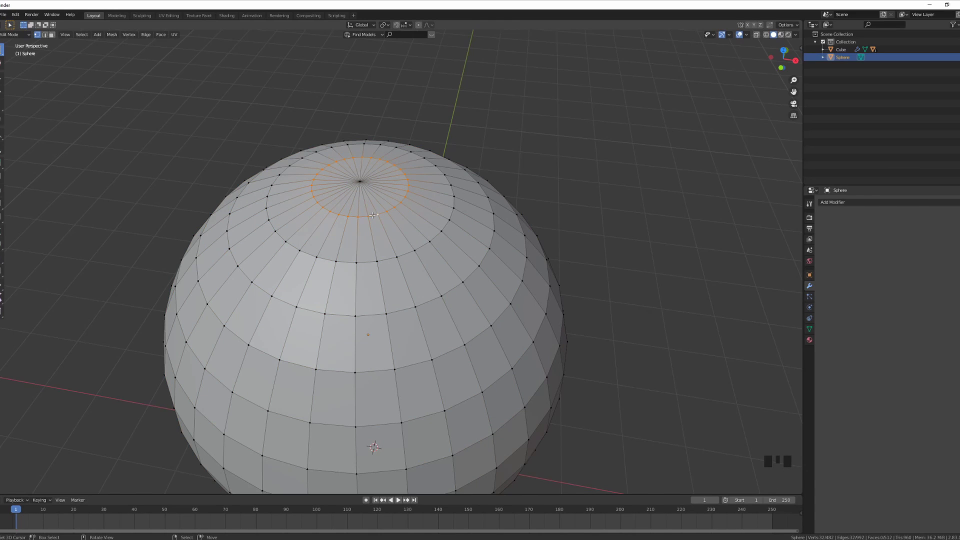
pyautogui.keyDown('shift'); pyautogui.rightClick(359, 182); pyautogui.keyUp('shift')
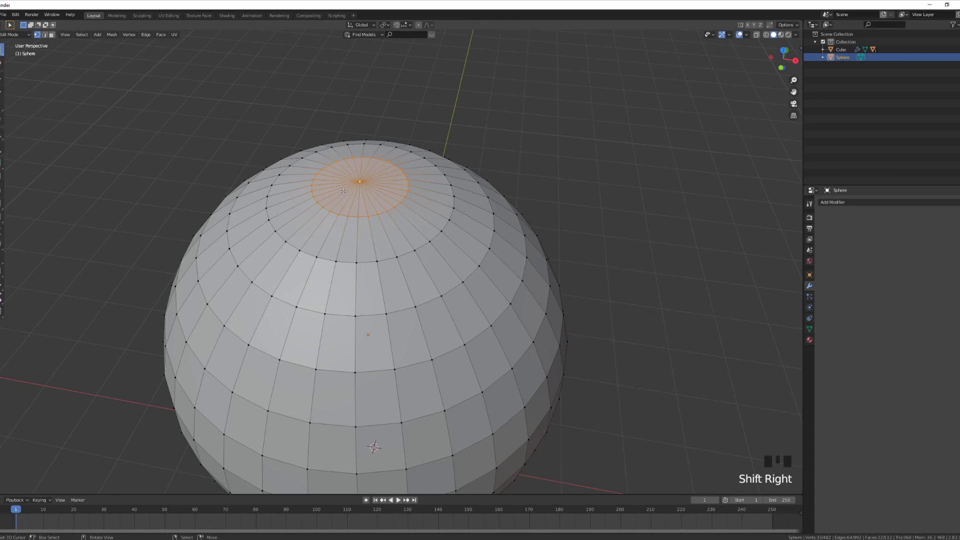
pyautogui.press('x')
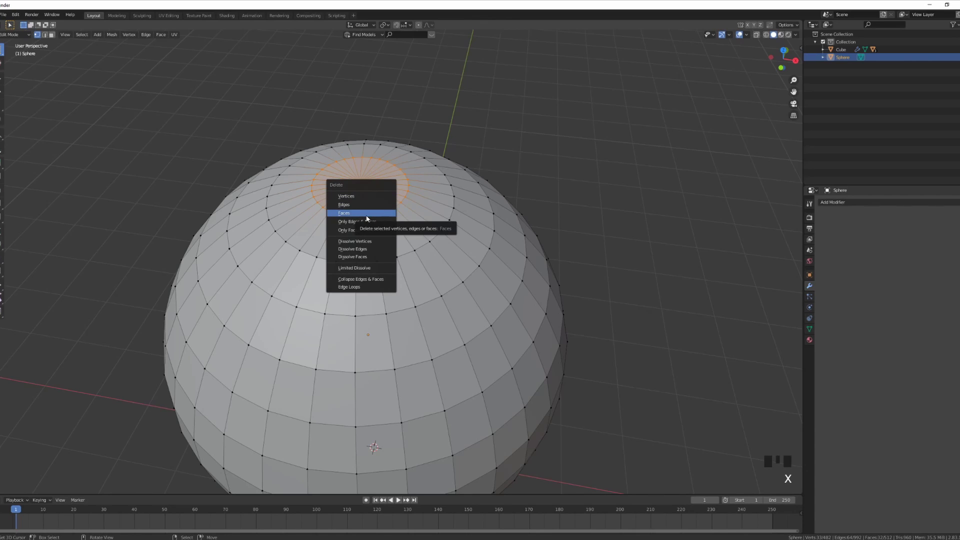
pyautogui.click(366, 218)
# Select the two lowest edge rings and the bottom pole vertex, and delete the geometry they enclose to open the underside.
pyautogui.moveTo(366, 218); pyautogui.dragTo(408, 180, button='middle')
pyautogui.scroll(2, 395, 197)
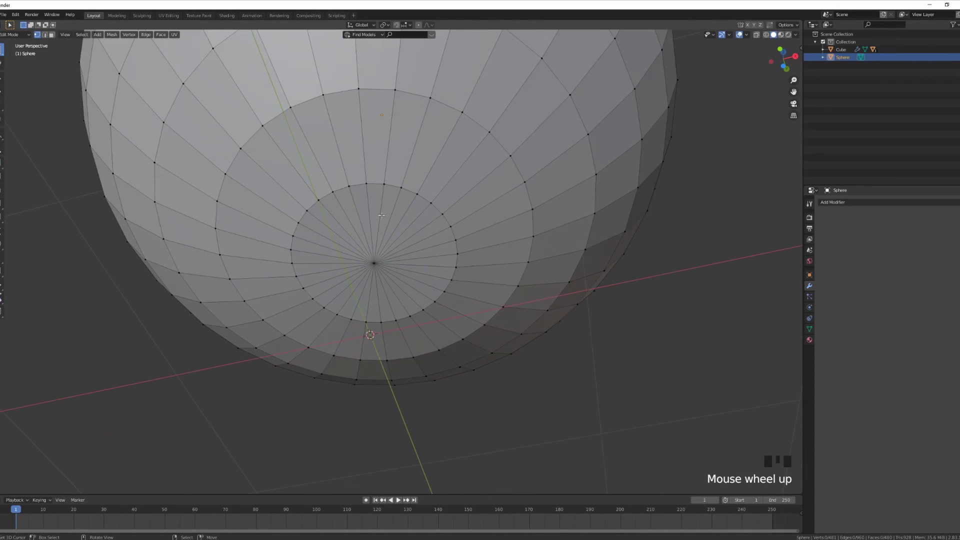
pyautogui.keyDown('alt'); pyautogui.keyDown('shift'); pyautogui.rightClick(390, 186); pyautogui.keyUp('shift'); pyautogui.keyUp('alt')
pyautogui.keyDown('alt'); pyautogui.keyDown('shift'); pyautogui.rightClick(404, 95); pyautogui.keyUp('shift'); pyautogui.keyUp('alt')
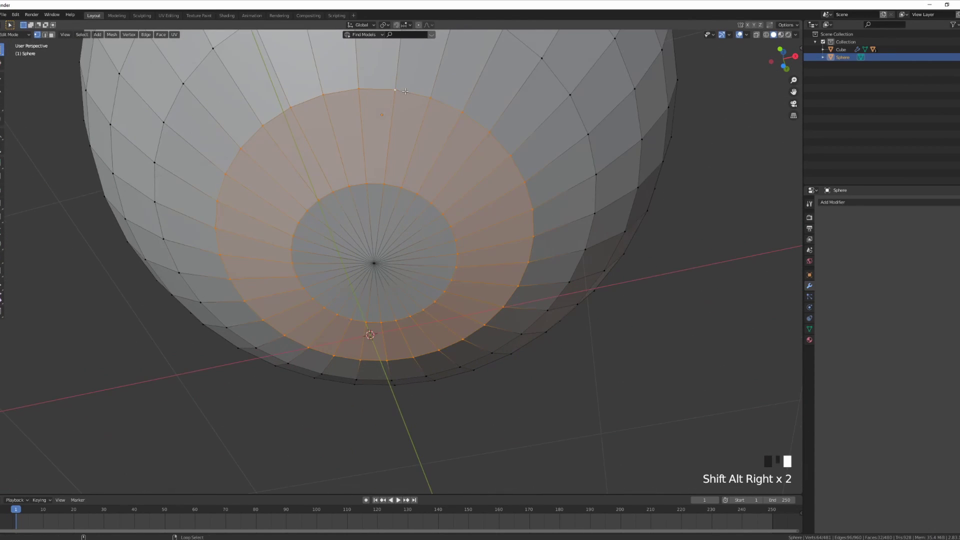
pyautogui.keyDown('shift'); pyautogui.rightClick(367, 270); pyautogui.keyUp('shift')
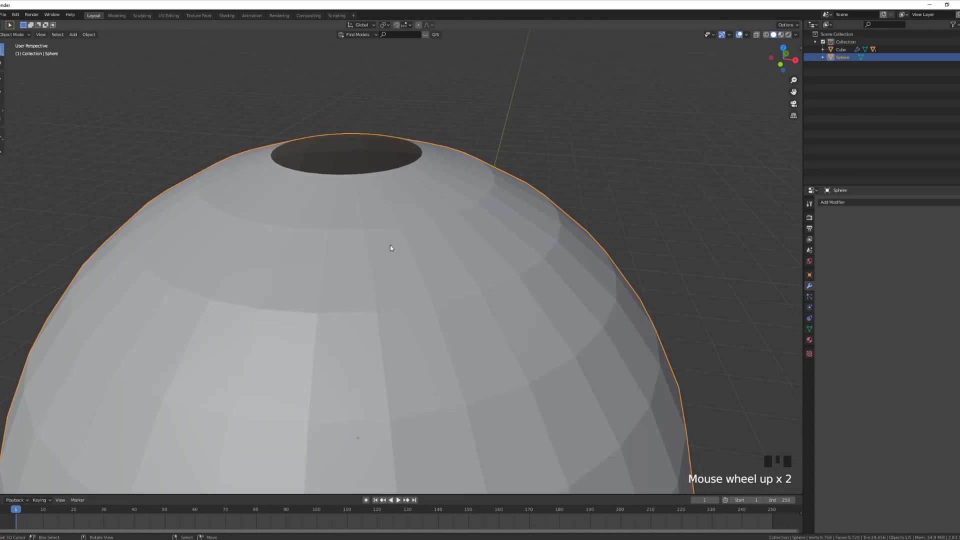
pyautogui.press('Tab')
pyautogui.keyDown('shift'); pyautogui.moveTo(356, 180); pyautogui.dragTo(355, 230, button='middle'); pyautogui.keyUp('shift')
# Select the edge loop around the top opening in front view and enable proportional editing with Sharp falloff.
pyautogui.keyDown('alt'); pyautogui.keyDown('shift'); pyautogui.rightClick(348, 228); pyautogui.keyUp('shift'); pyautogui.keyUp('alt')
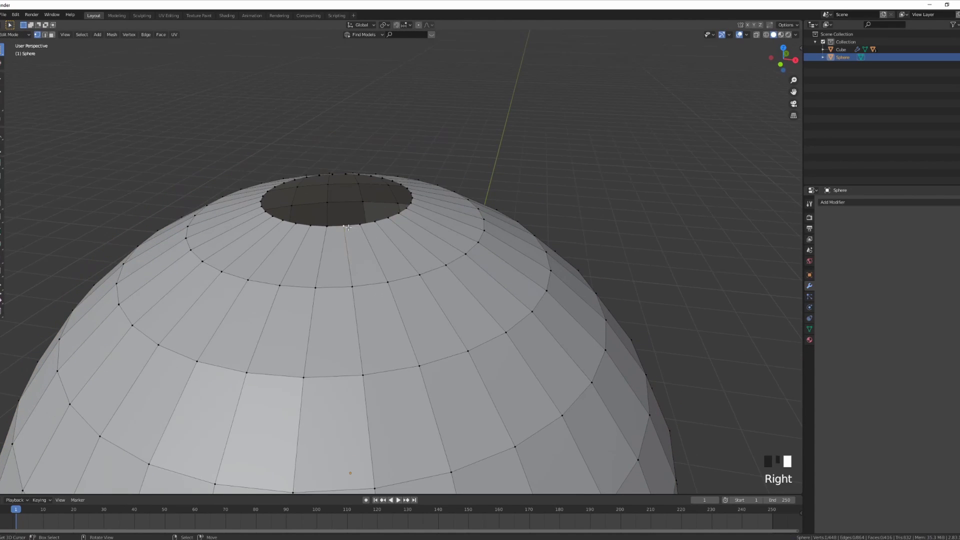
pyautogui.press('KP_1')
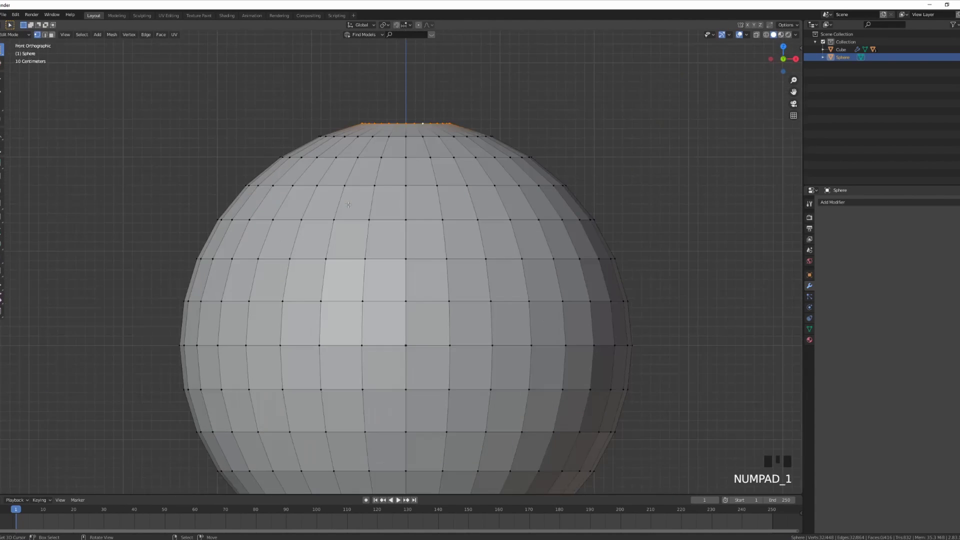
pyautogui.scroll(-3, 348, 204)
pyautogui.keyDown('shift'); pyautogui.moveTo(321, 190); pyautogui.dragTo(296, 138, button='middle'); pyautogui.keyUp('shift')
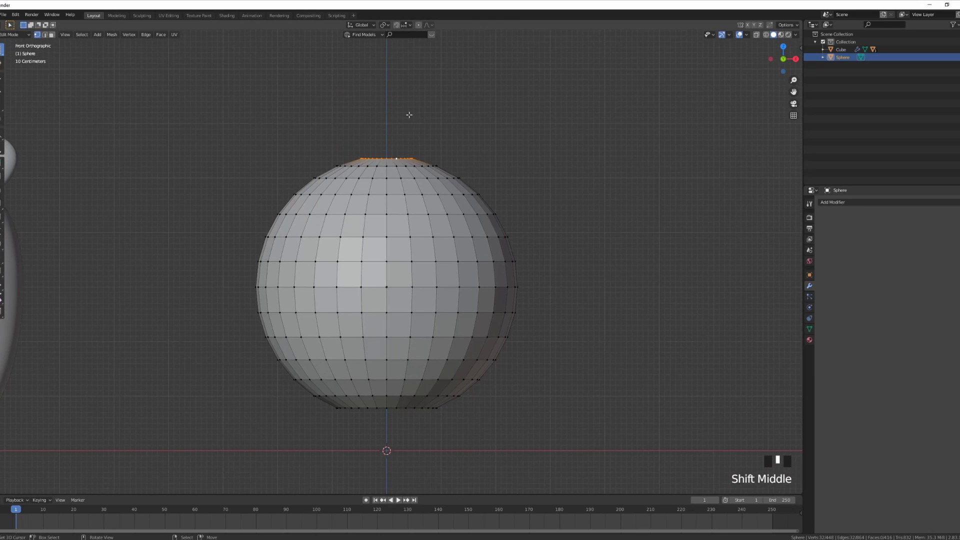
pyautogui.press('o')
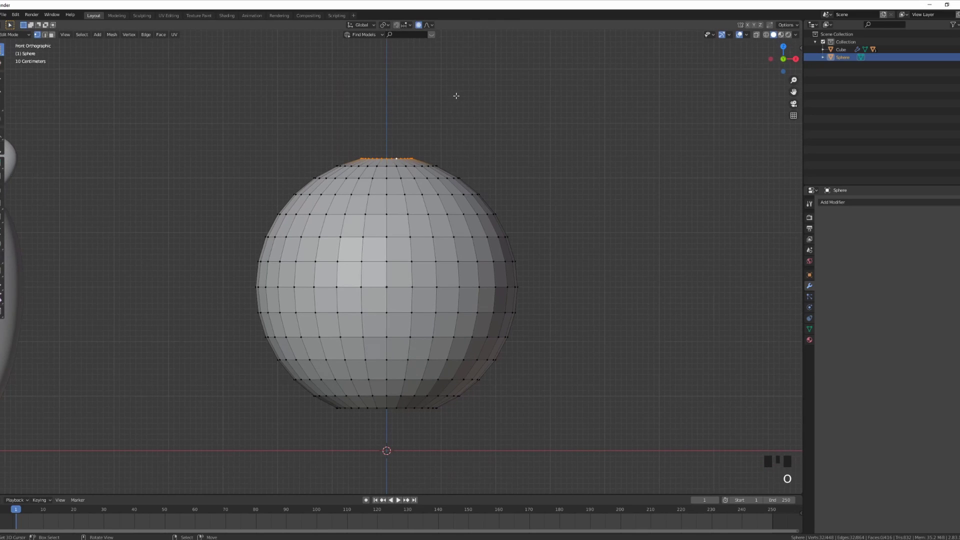
pyautogui.click(429, 25)
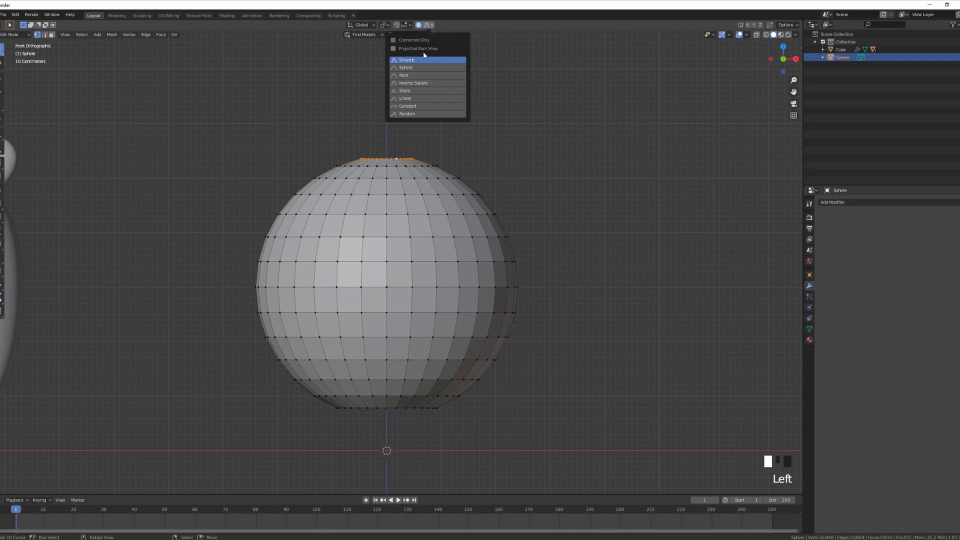
pyautogui.click(403, 91)
pyautogui.scroll(-1, 515, 248)
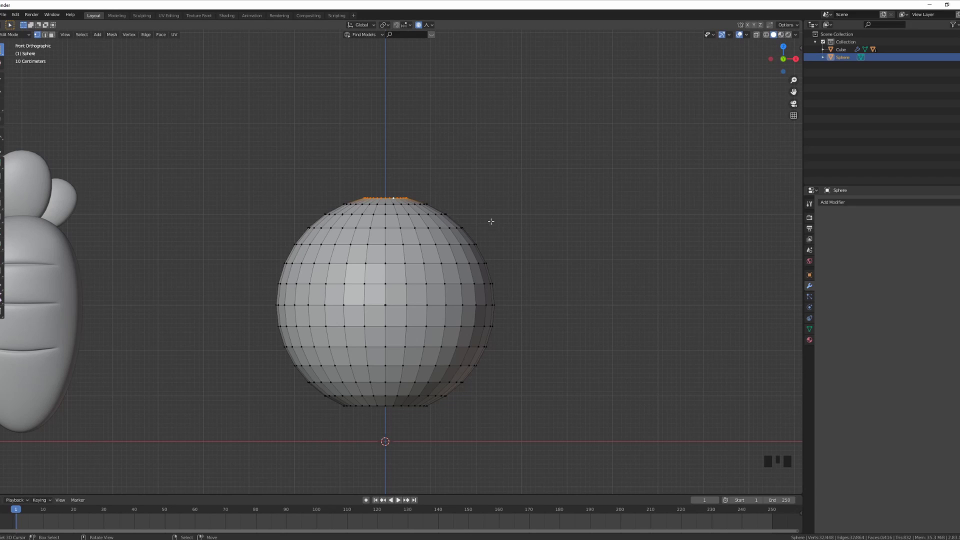
# Pull the top loop upward along Z with an enlarged proportional influence to taper the sphere into an egg shape.
pyautogui.press('g')
pyautogui.press('z')
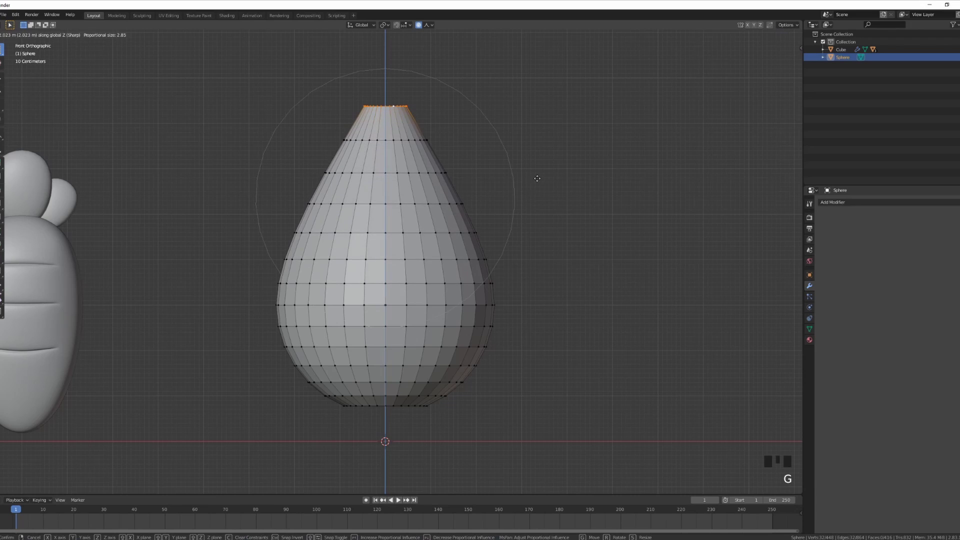
pyautogui.scroll(-5, 511, 271)
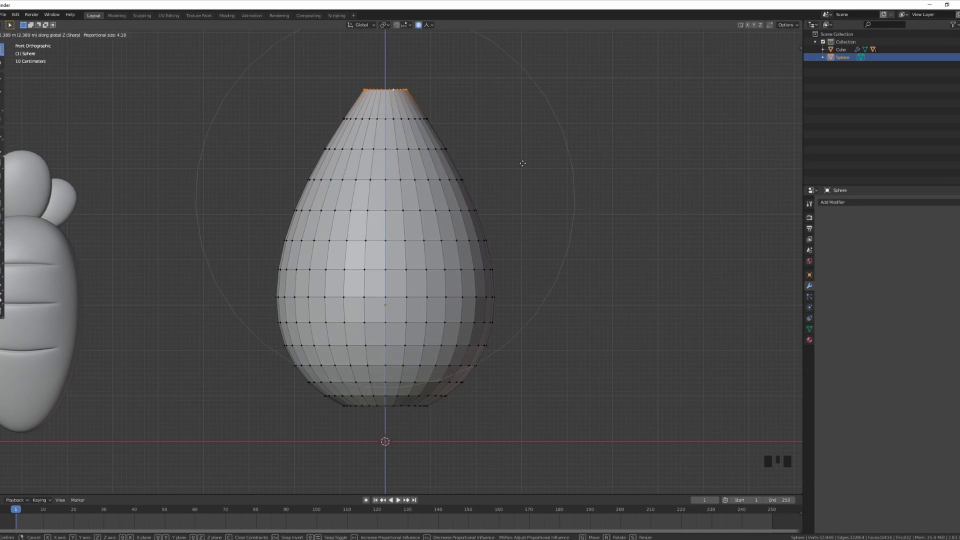
pyautogui.scroll(-1, 519, 250)
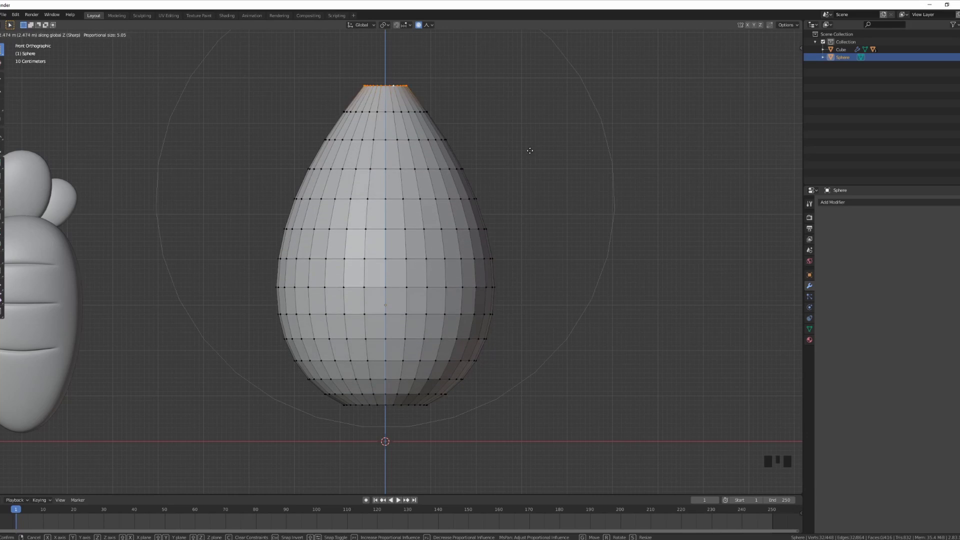
pyautogui.scroll(2, 518, 275)
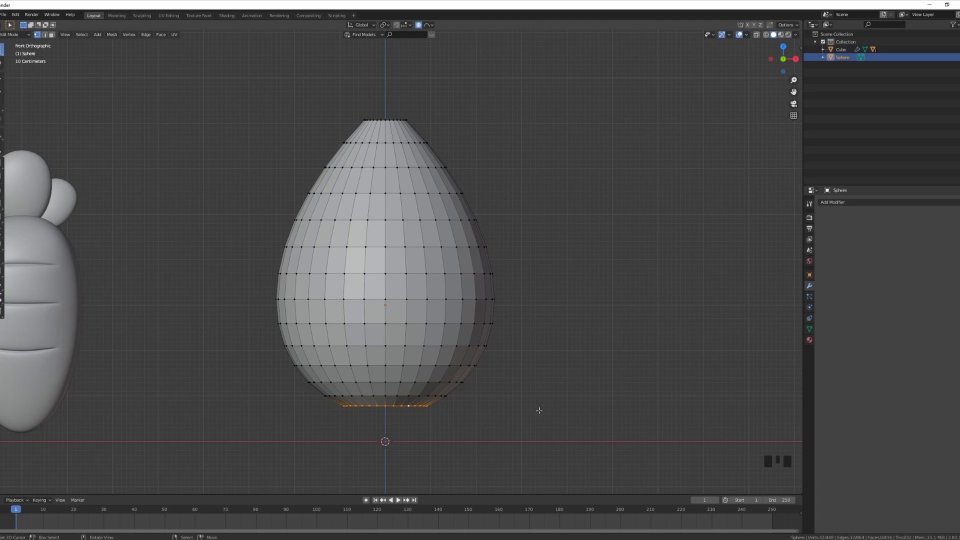
# Raise the bottom opening's edge loop along Z using Sphere falloff, adjusting the proportional influence size.
pyautogui.scroll(-1, 425, 36)
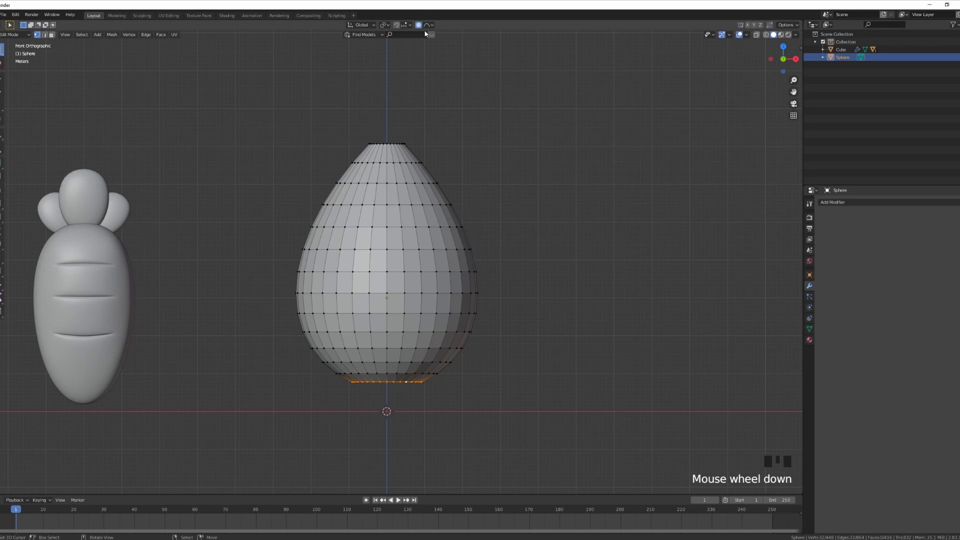
pyautogui.press('g')
pyautogui.press('z')
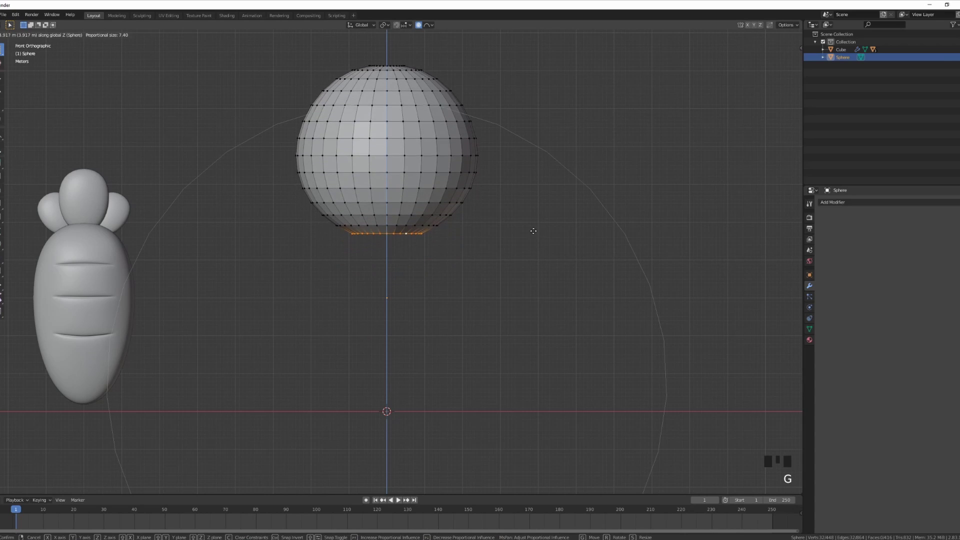
pyautogui.scroll(2, 519, 374)
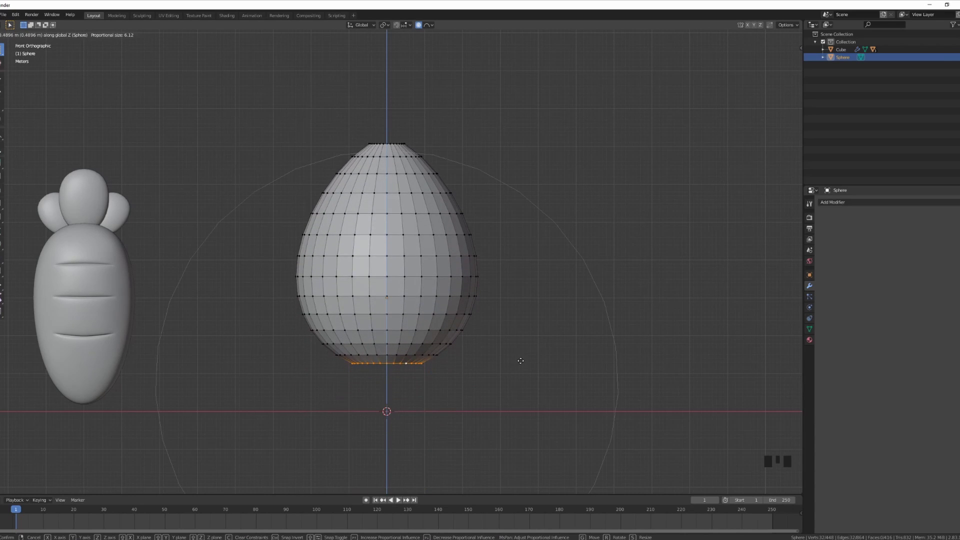
pyautogui.scroll(-9, 520, 362)
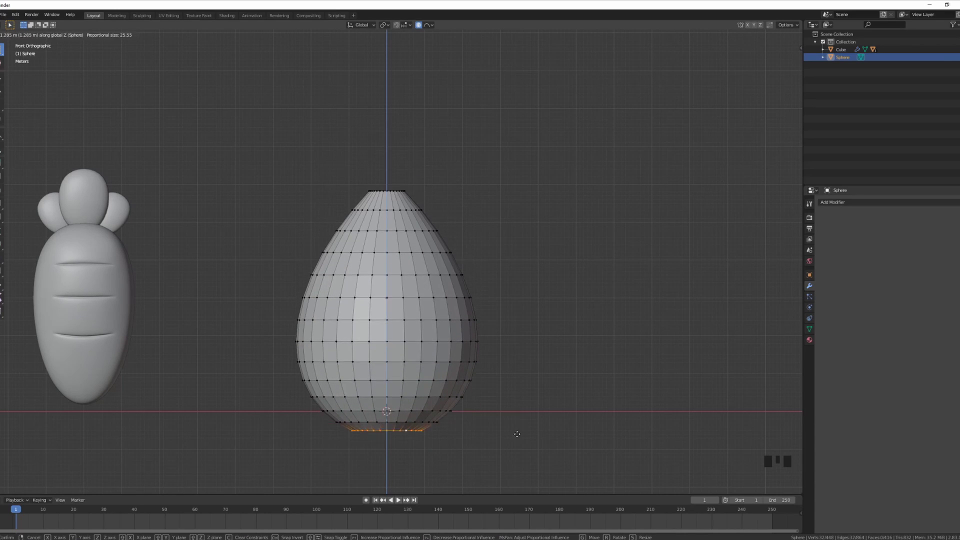
pyautogui.scroll(9, 492, 370)
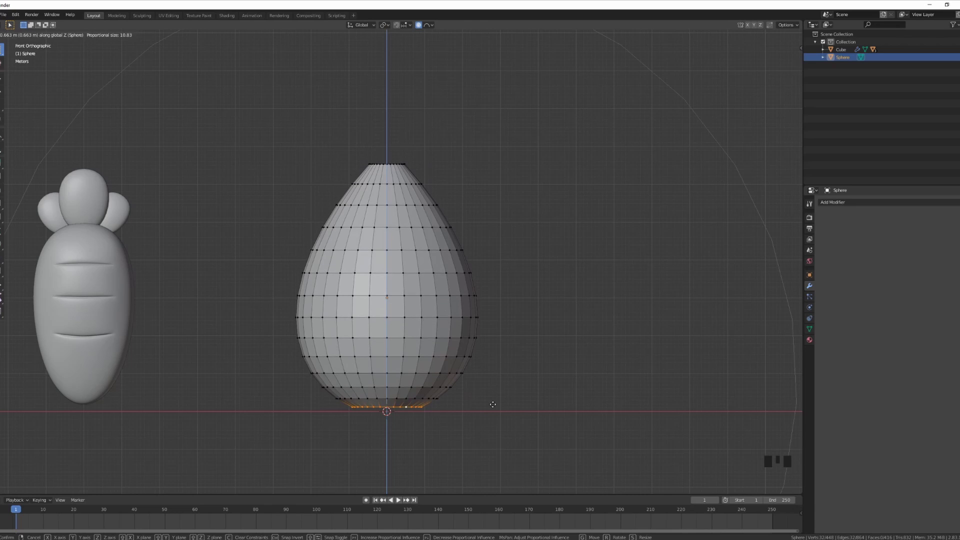
pyautogui.scroll(4, 479, 420)
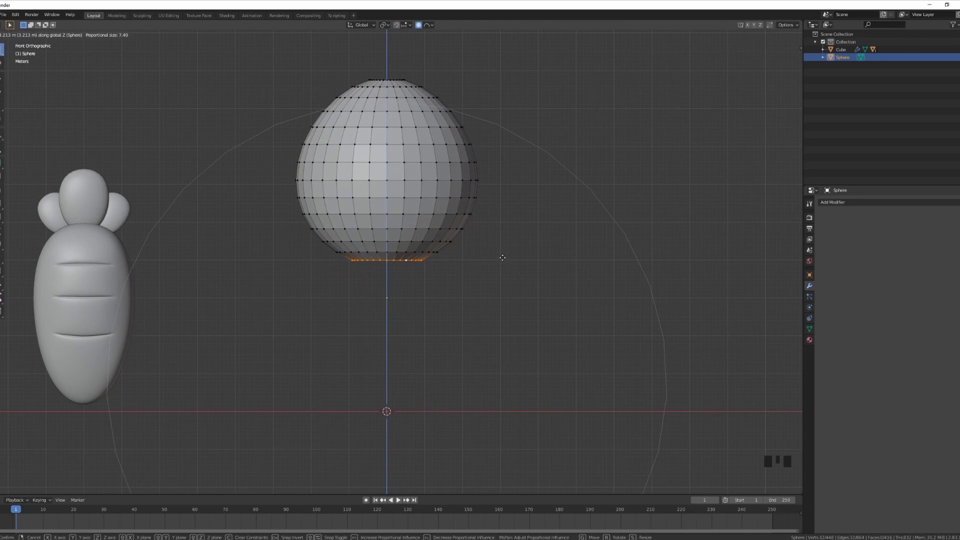
pyautogui.click(490, 221)
# Select the top opening's edge loop again, stretch it upward along Z with proportional editing, and return to Object Mode.
pyautogui.keyDown('shift'); pyautogui.moveTo(435, 74); pyautogui.dragTo(429, 117, button='middle'); pyautogui.keyUp('shift')
pyautogui.keyDown('alt'); pyautogui.rightClick(400, 125); pyautogui.keyUp('alt')
pyautogui.press('g')
pyautogui.press('z')
pyautogui.scroll(12, 555, 342)
pyautogui.click(554, 333)
pyautogui.press('Tab')
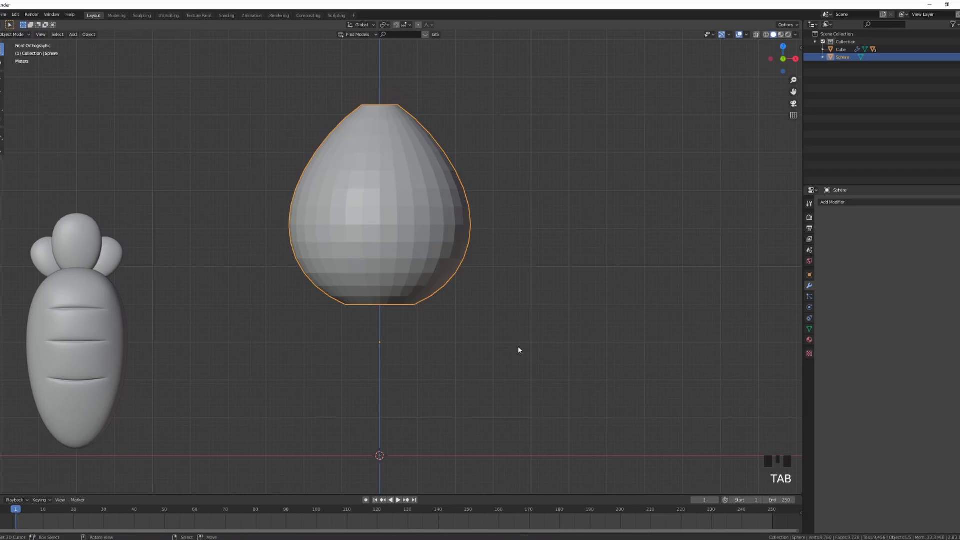
# Move the body down 4 m along Z so its flat base rests on the world origin.
pyautogui.keyDown('shift'); pyautogui.moveTo(347, 315); pyautogui.dragTo(355, 201, button='middle'); pyautogui.keyUp('shift')
pyautogui.press('g')
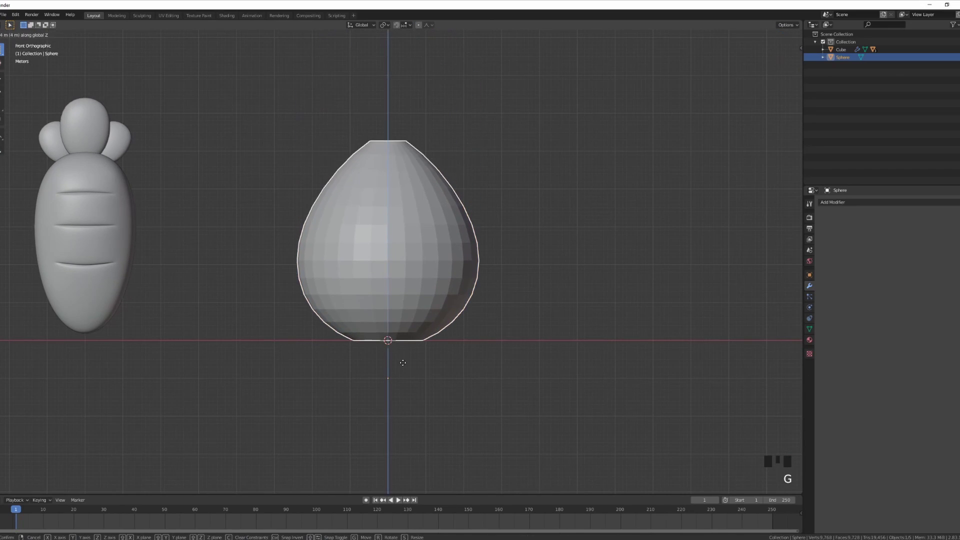
pyautogui.keyDown('ctrl'); pyautogui.click(403, 361); pyautogui.keyUp('ctrl')
# Shade the body smooth and set its origin to its geometry.
pyautogui.press('w')
pyautogui.click(403, 206)
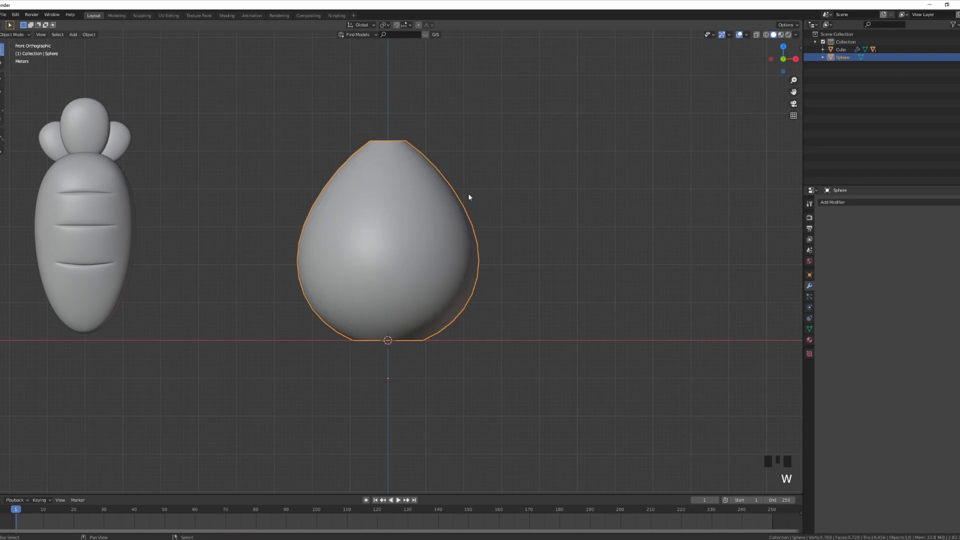
pyautogui.hotkey('shift', 'ctrl', 'alt', 'c')
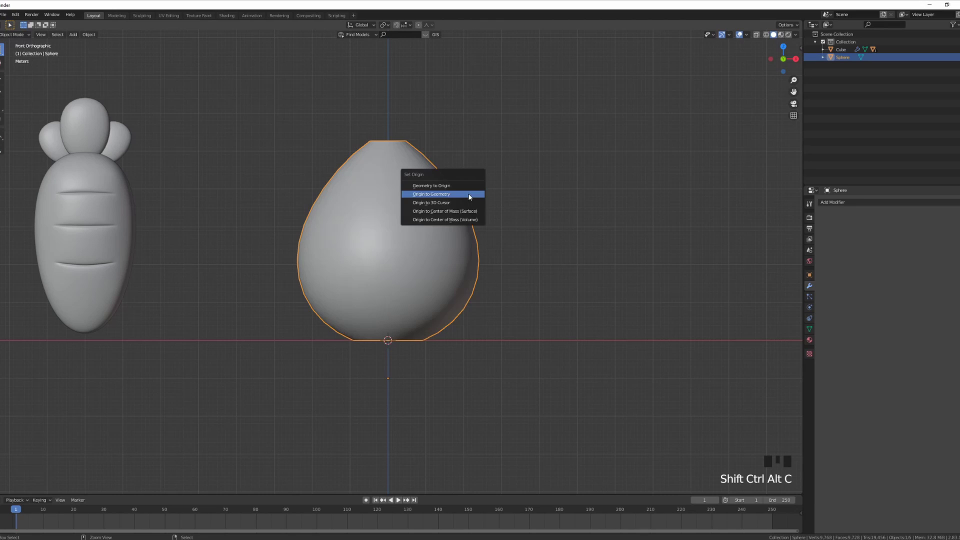
pyautogui.click(468, 195)
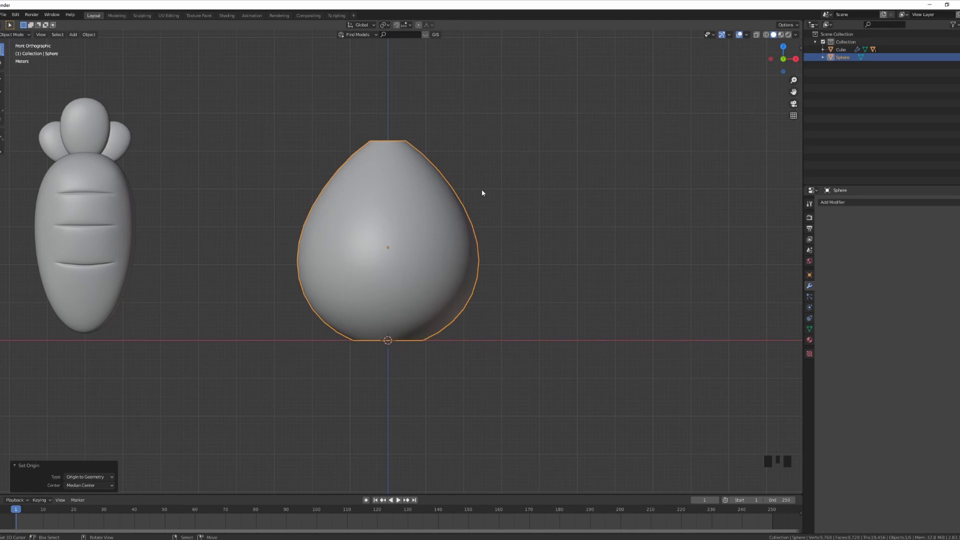
# In Edit Mode, select every second vertical edge loop around the whole body and turn off proportional editing.
pyautogui.keyDown('shift'); pyautogui.moveTo(481, 193); pyautogui.dragTo(422, 215, button='middle'); pyautogui.keyUp('shift')
pyautogui.scroll(3, 422, 255)
pyautogui.keyDown('alt'); pyautogui.keyDown('shift'); pyautogui.rightClick(368, 152); pyautogui.keyUp('shift'); pyautogui.keyUp('alt')
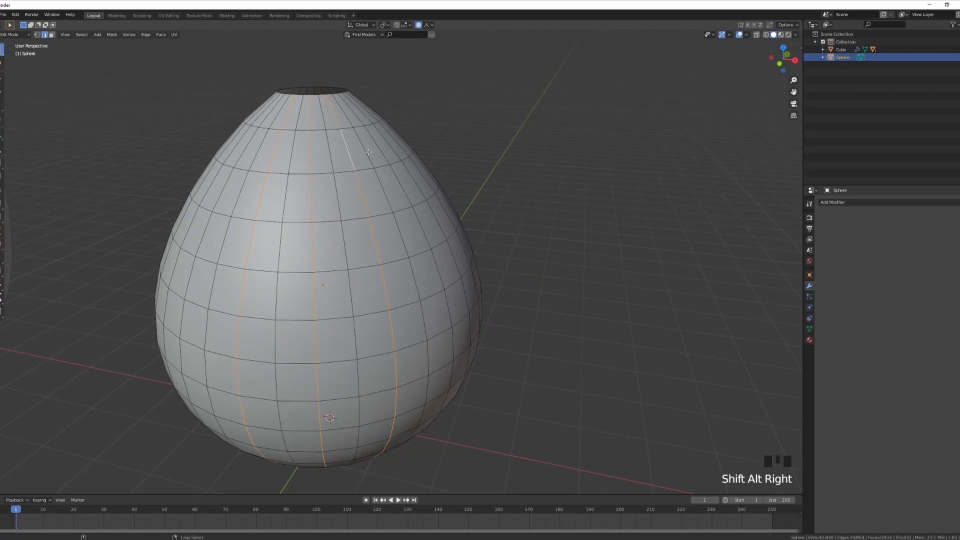
pyautogui.keyDown('alt'); pyautogui.keyDown('shift'); pyautogui.rightClick(369, 152); pyautogui.keyUp('shift'); pyautogui.keyUp('alt')
pyautogui.moveTo(368, 152); pyautogui.dragTo(330, 171, button='middle')
pyautogui.keyDown('alt'); pyautogui.keyDown('shift'); pyautogui.rightClick(270, 201); pyautogui.keyUp('shift'); pyautogui.keyUp('alt')
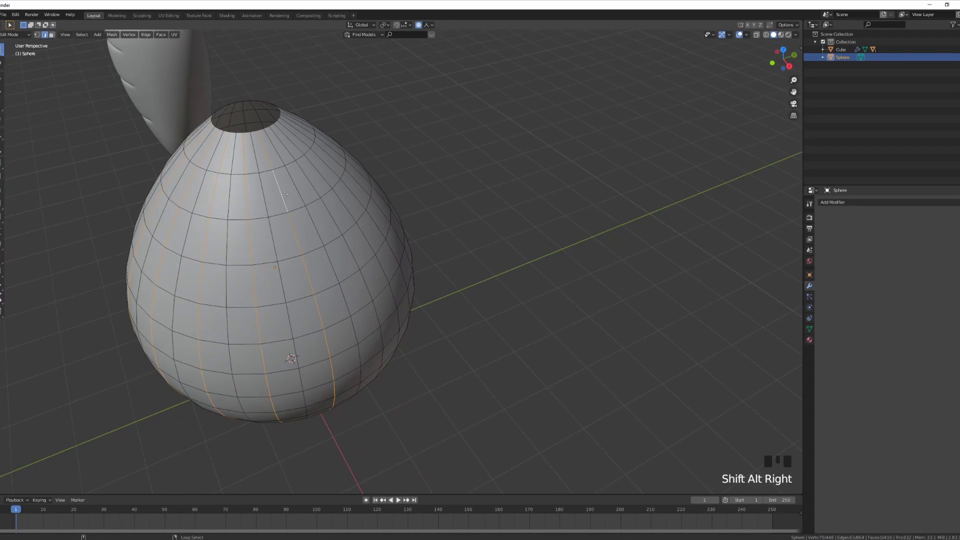
pyautogui.keyDown('alt'); pyautogui.keyDown('shift'); pyautogui.rightClick(274, 200); pyautogui.keyUp('shift'); pyautogui.keyUp('alt')
pyautogui.moveTo(274, 200); pyautogui.dragTo(400, 151, button='middle')
pyautogui.keyDown('alt'); pyautogui.keyDown('shift'); pyautogui.rightClick(297, 175); pyautogui.keyUp('shift'); pyautogui.keyUp('alt')
pyautogui.keyDown('alt'); pyautogui.keyDown('shift'); pyautogui.rightClick(298, 174); pyautogui.keyUp('shift'); pyautogui.keyUp('alt')
pyautogui.keyDown('alt'); pyautogui.keyDown('shift'); pyautogui.rightClick(401, 144); pyautogui.keyUp('shift'); pyautogui.keyUp('alt')
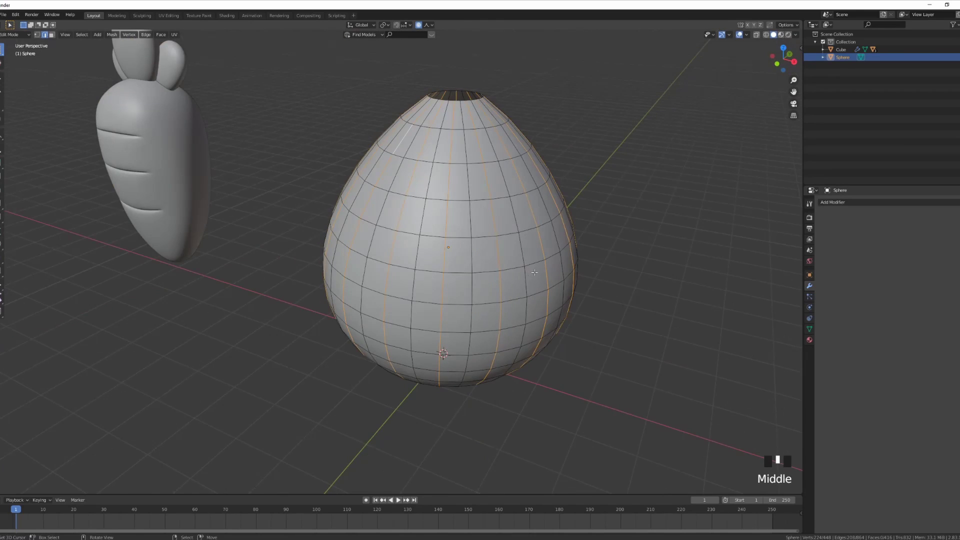
pyautogui.moveTo(525, 270); pyautogui.dragTo(563, 262, button='middle')
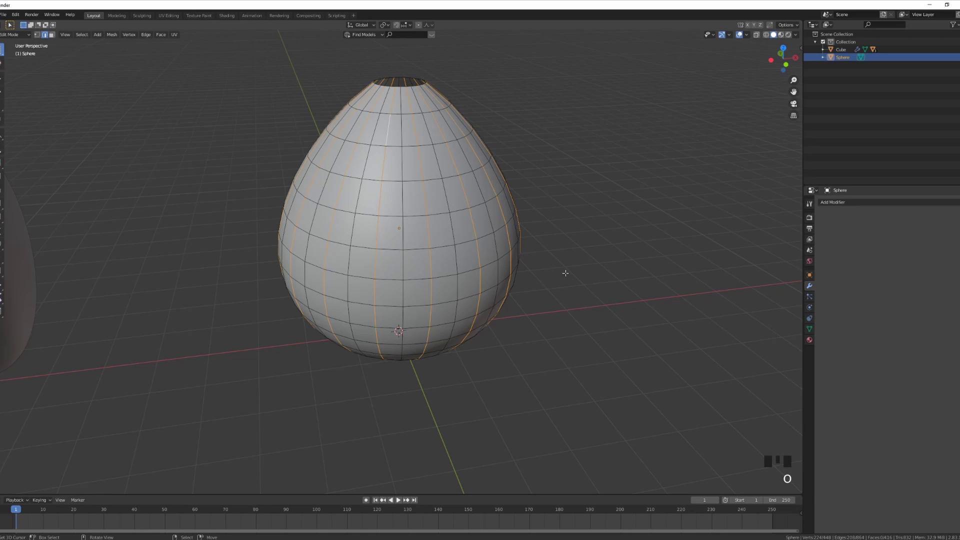
# Scale the selected vertical loops inward on X and Y only to form grooves, and add a level 2 Subdivision modifier.
pyautogui.press('s')
pyautogui.hotkey('shift', 'z')
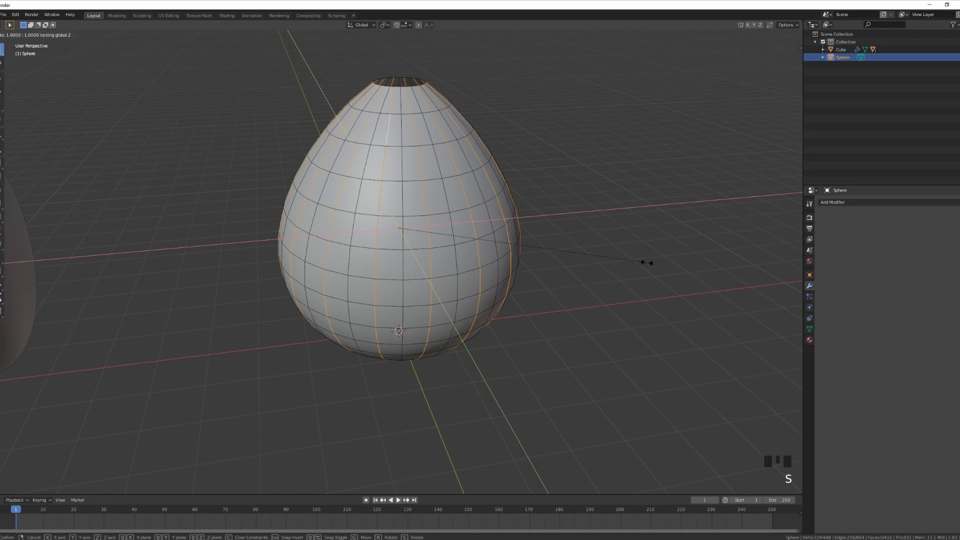
pyautogui.click(593, 255)
pyautogui.moveTo(593, 255)
pyautogui.mouseDown(button='middle')
pyautogui.moveTo(589, 216)
pyautogui.moveTo(584, 255)
pyautogui.moveTo(586, 243)
pyautogui.mouseUp(button='middle')
pyautogui.hotkey('ctrl', '3')
pyautogui.hotkey('ctrl', '2')
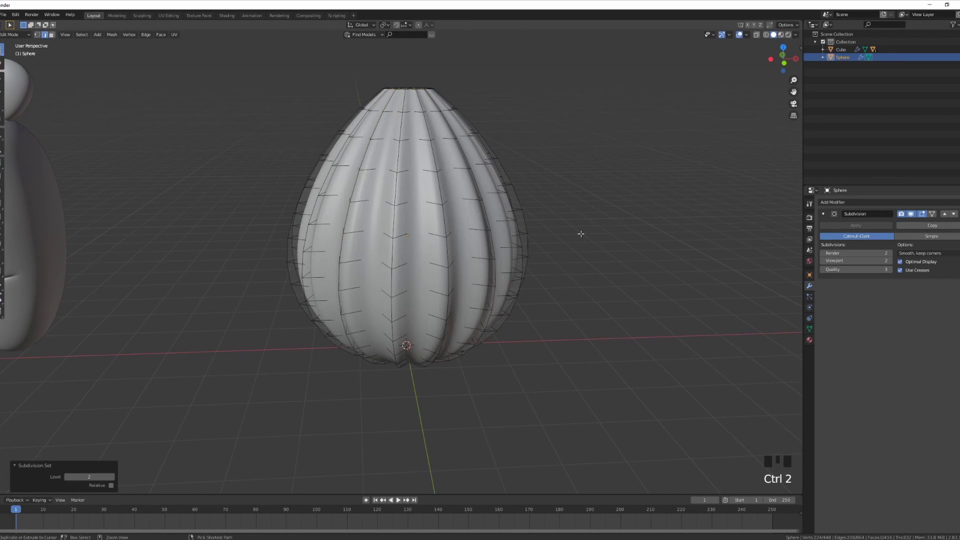
# Check the grooves in Object Mode and scale their loops outward on X and Y only to make them shallower.
pyautogui.press('Tab')
pyautogui.moveTo(545, 259)
pyautogui.mouseDown(button='middle')
pyautogui.moveTo(563, 231)
pyautogui.moveTo(555, 298)
pyautogui.moveTo(545, 235)
pyautogui.moveTo(527, 295)
pyautogui.moveTo(547, 246)
pyautogui.moveTo(552, 267)
pyautogui.mouseUp(button='middle')
pyautogui.press('Tab')
pyautogui.press('s')
pyautogui.hotkey('shift', 'z')
pyautogui.click(578, 275)
pyautogui.press('Tab')
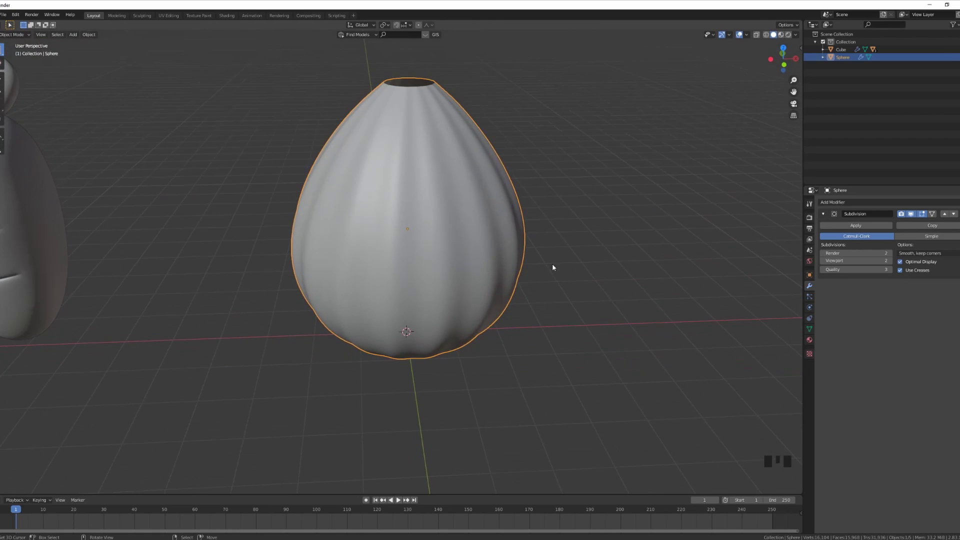
# Fine-tune the groove depth by rescaling the selected vertical loops slightly, checking the body in Object Mode between adjustments.
pyautogui.press('Tab')
pyautogui.press('s')
pyautogui.hotkey('shift', 'z')
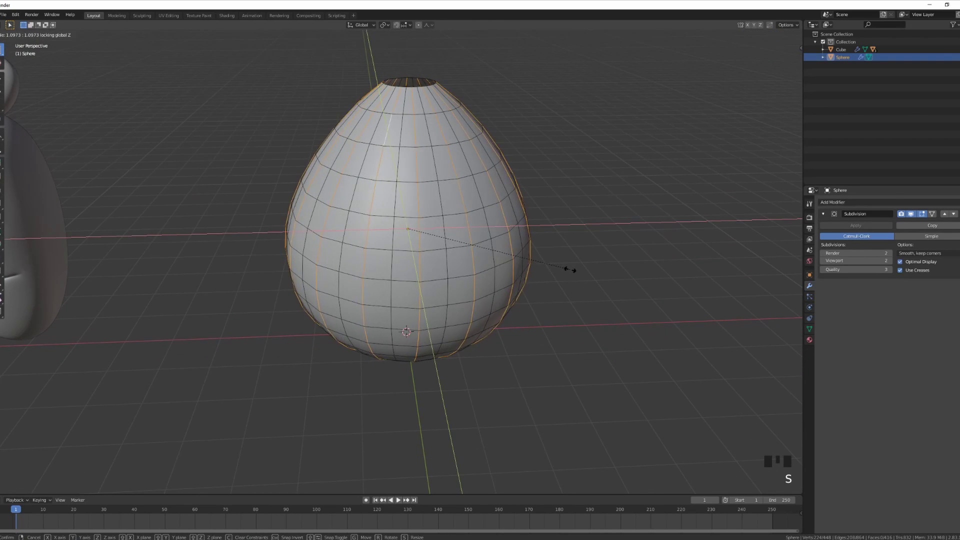
pyautogui.click(570, 267)
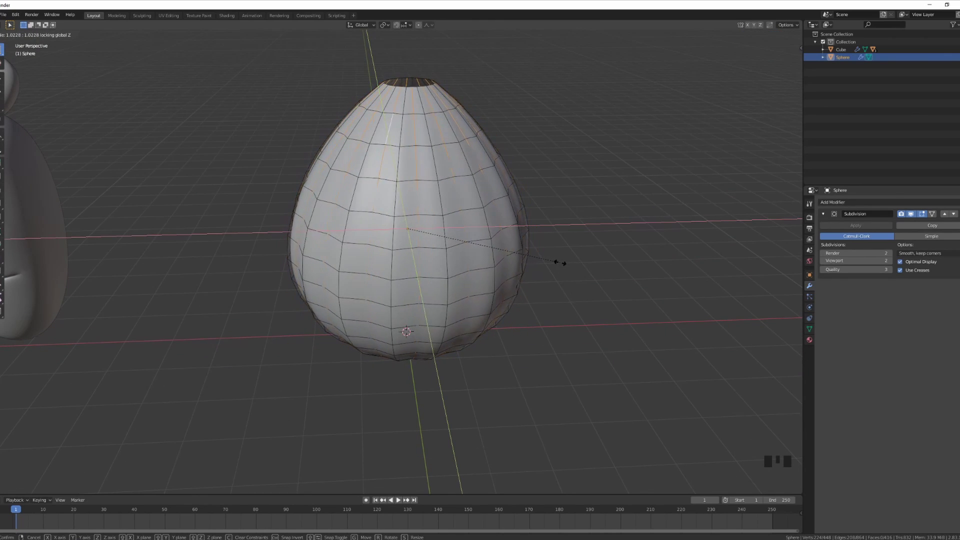
pyautogui.press('Tab')
pyautogui.moveTo(561, 263); pyautogui.dragTo(537, 272, button='middle')
pyautogui.press('Tab')
pyautogui.press('s')
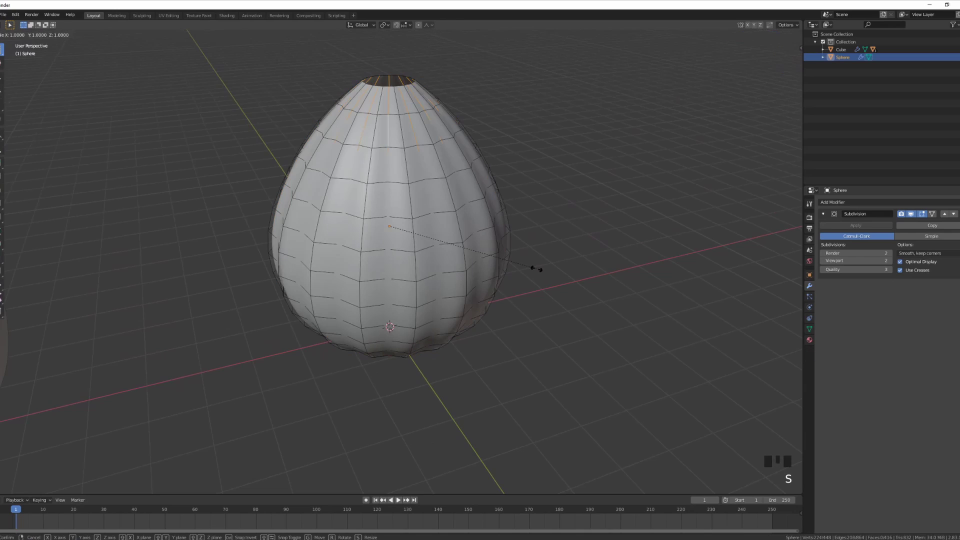
pyautogui.click(529, 266)
pyautogui.press('Tab')
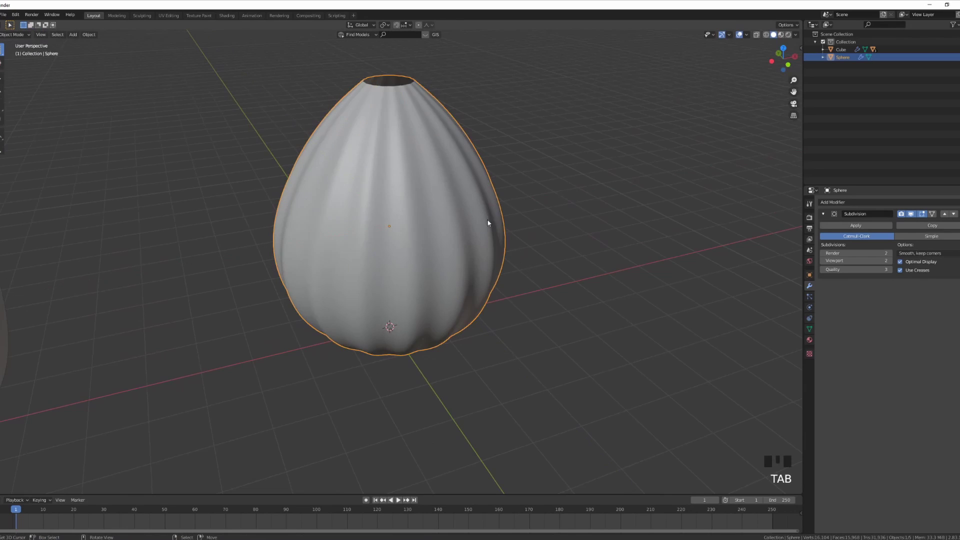
# Select a group of adjacent edges at the front of the top opening and extrude them 0.5 m up along Z.
pyautogui.keyDown('shift'); pyautogui.moveTo(488, 222); pyautogui.dragTo(421, 319, button='middle'); pyautogui.keyUp('shift')
pyautogui.press('Tab')
pyautogui.scroll(3, 422, 280)
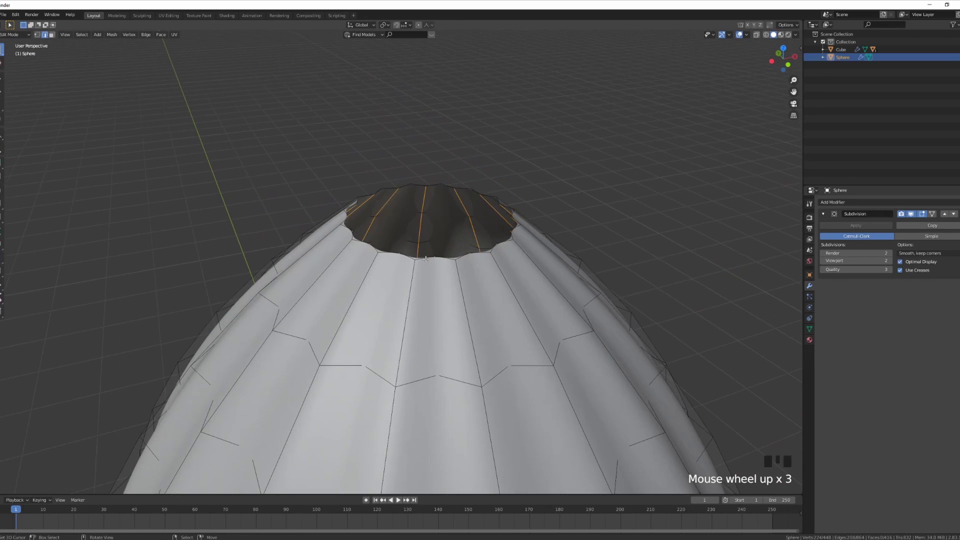
pyautogui.rightClick(424, 258)
pyautogui.keyDown('alt'); pyautogui.keyDown('shift'); pyautogui.rightClick(428, 258); pyautogui.keyUp('shift'); pyautogui.keyUp('alt')
pyautogui.keyDown('alt'); pyautogui.keyDown('shift'); pyautogui.rightClick(428, 258); pyautogui.keyUp('shift'); pyautogui.keyUp('alt')
pyautogui.keyDown('alt'); pyautogui.keyDown('shift'); pyautogui.rightClick(428, 259); pyautogui.keyUp('shift'); pyautogui.keyUp('alt')
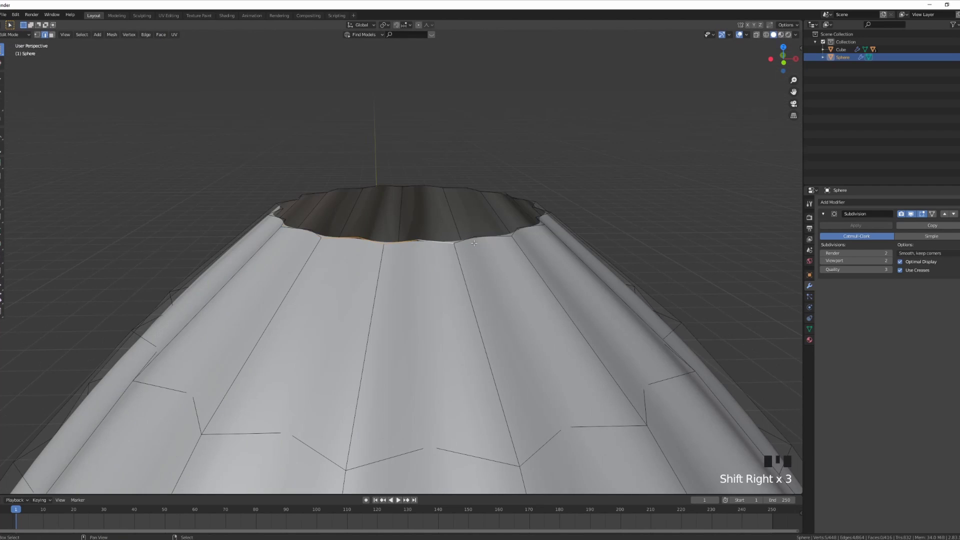
pyautogui.keyDown('shift'); pyautogui.rightClick(480, 235); pyautogui.keyUp('shift')
pyautogui.press('KP_1')
pyautogui.keyDown('shift'); pyautogui.moveTo(310, 236); pyautogui.dragTo(529, 262, button='middle'); pyautogui.keyUp('shift')
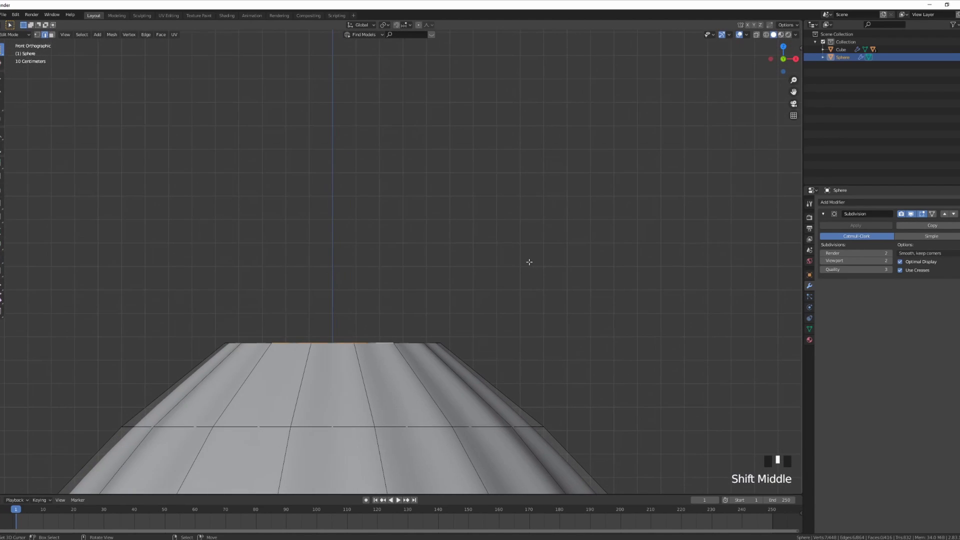
pyautogui.press('e')
pyautogui.press('ctrl')
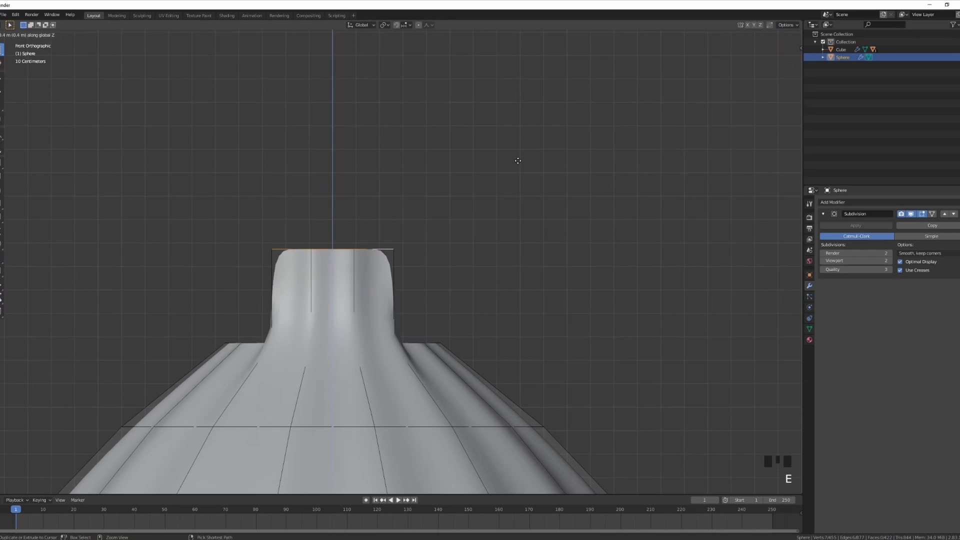
pyautogui.click(528, 136)
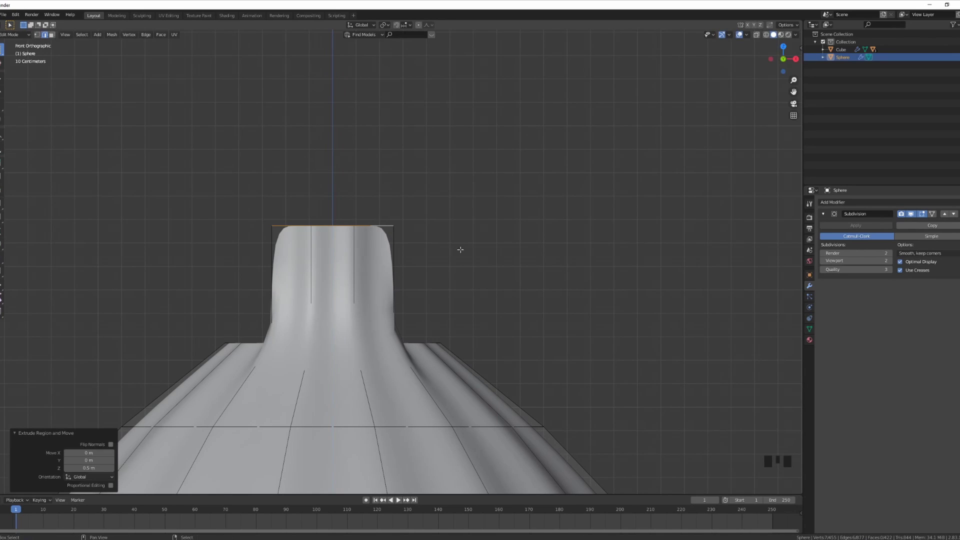
# Try to extrude the rim edges beside the front flap 0.5 m up along Z.
pyautogui.keyDown('shift'); pyautogui.moveTo(306, 379); pyautogui.dragTo(356, 297, button='middle'); pyautogui.keyUp('shift')
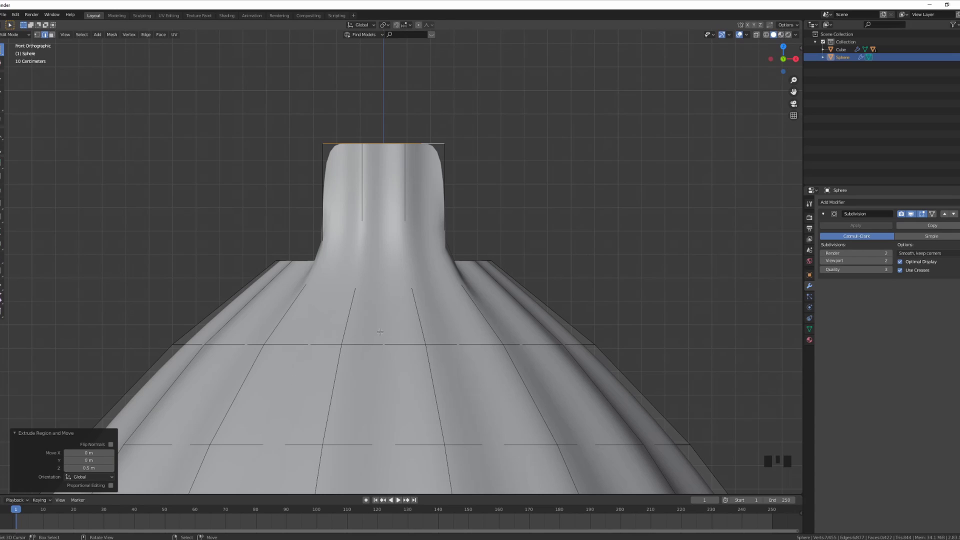
pyautogui.moveTo(449, 242); pyautogui.dragTo(349, 332, button='middle')
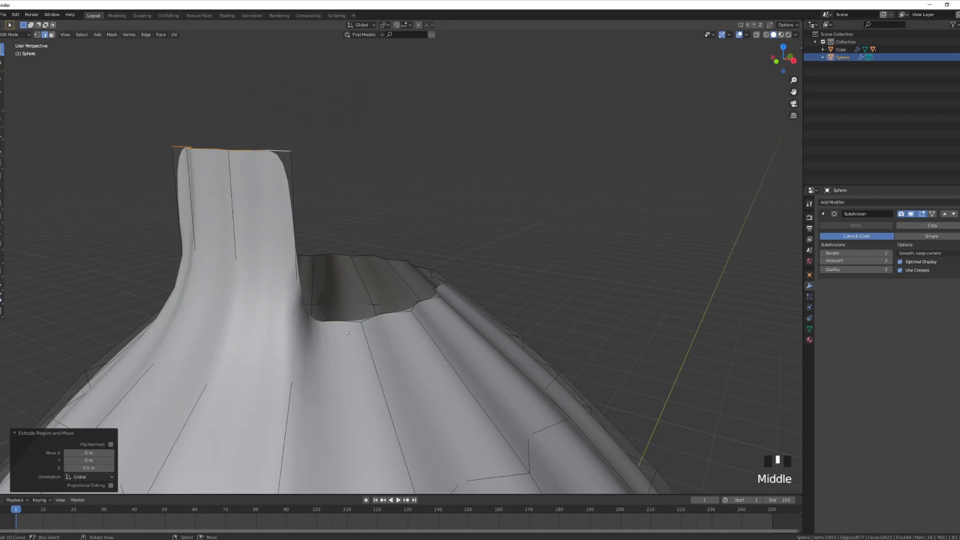
pyautogui.rightClick(320, 324)
pyautogui.keyDown('shift'); pyautogui.rightClick(346, 322); pyautogui.keyUp('shift')
pyautogui.keyDown('shift'); pyautogui.rightClick(377, 320); pyautogui.keyUp('shift')
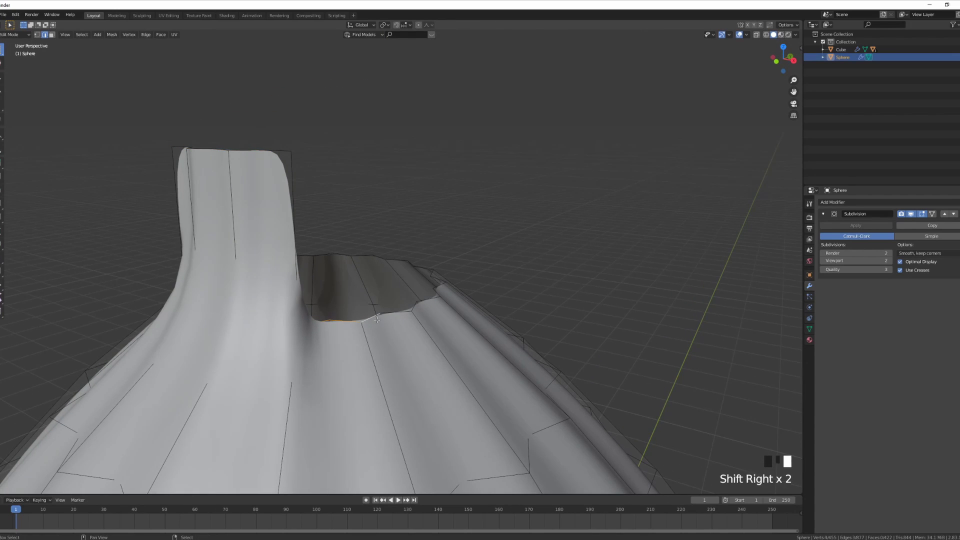
pyautogui.keyDown('shift'); pyautogui.rightClick(417, 305); pyautogui.keyUp('shift')
pyautogui.moveTo(416, 305); pyautogui.dragTo(340, 308, button='middle')
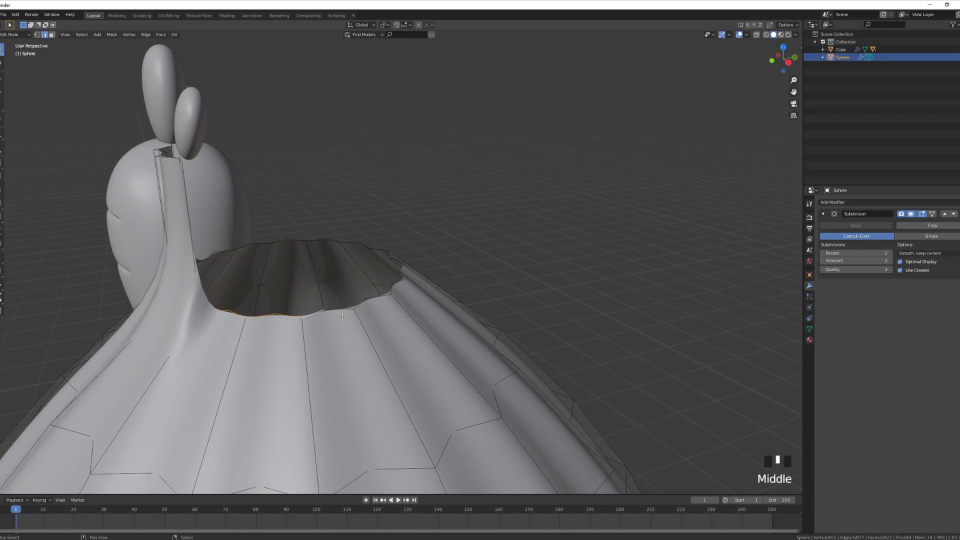
pyautogui.keyDown('shift'); pyautogui.rightClick(340, 308); pyautogui.keyUp('shift')
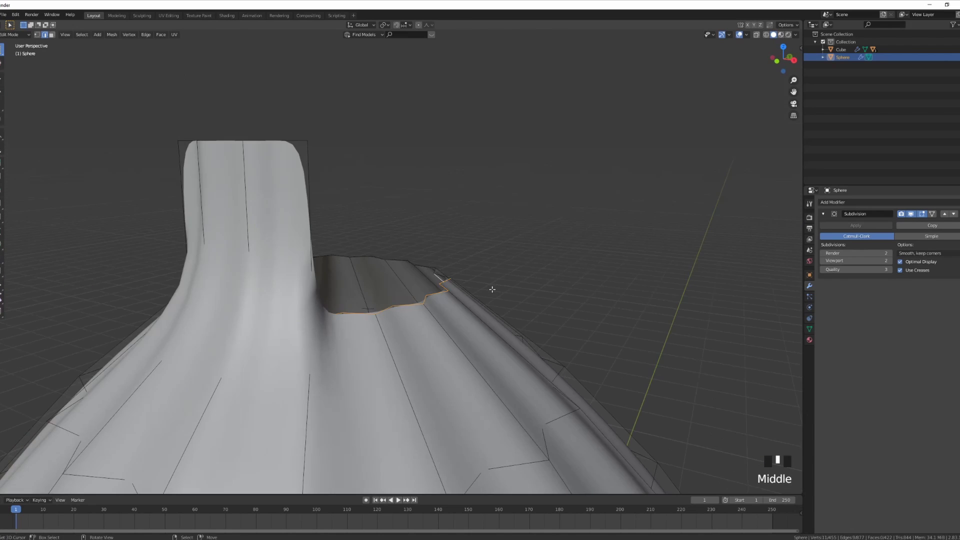
pyautogui.press('KP_1')
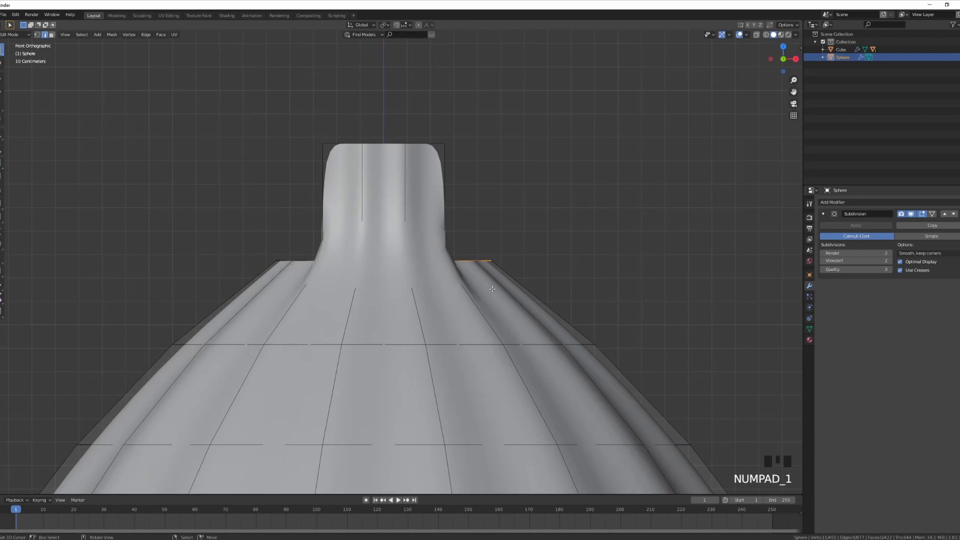
pyautogui.press('e')
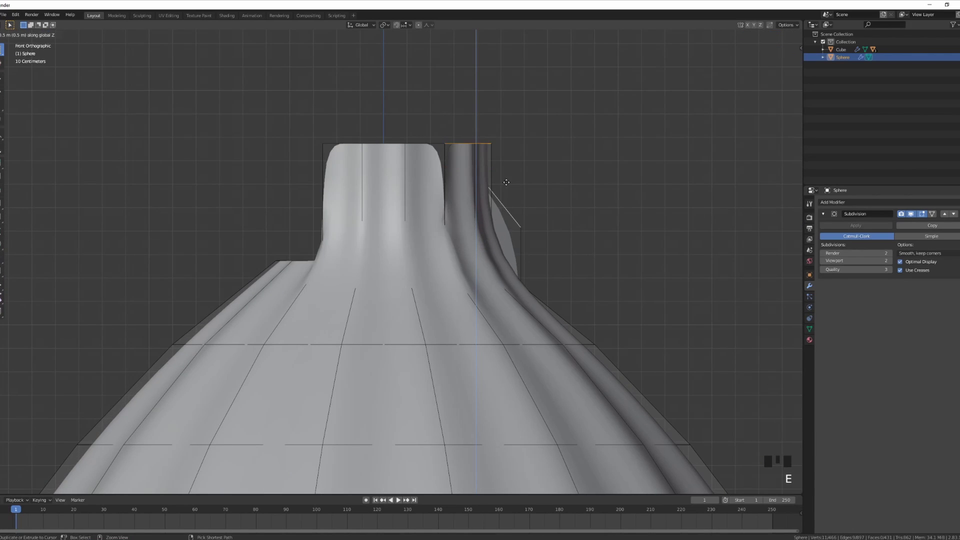
pyautogui.click(506, 180)
pyautogui.moveTo(506, 179); pyautogui.dragTo(509, 217, button='middle')
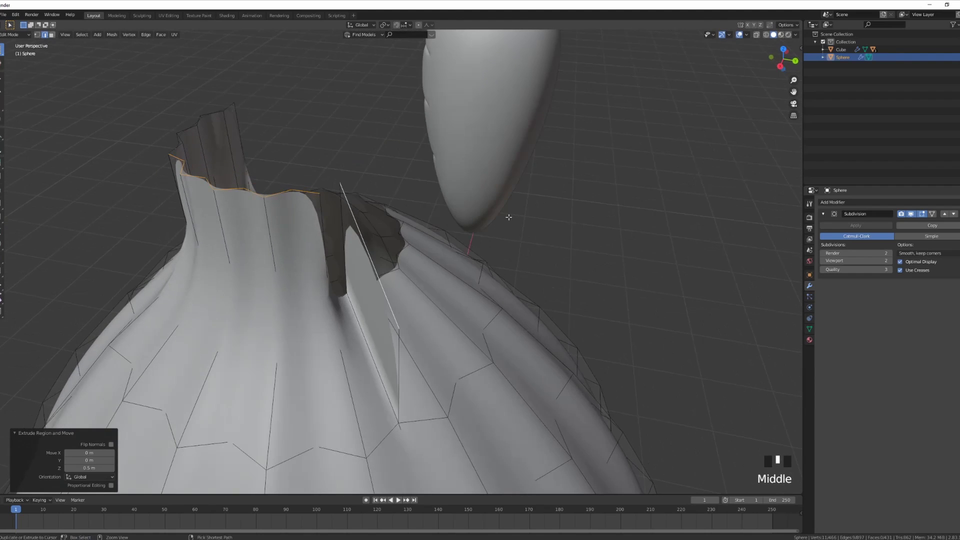
pyautogui.hotkey('ctrl', 'z')
pyautogui.hotkey('ctrl', 'z')
# Select the two rim edge groups following the front flap, one after the other, and extrude each separately 0.5 m up along Z.
pyautogui.moveTo(443, 220); pyautogui.dragTo(507, 228, button='middle')
pyautogui.moveTo(411, 308); pyautogui.dragTo(456, 290, button='middle')
pyautogui.press('KP_1')
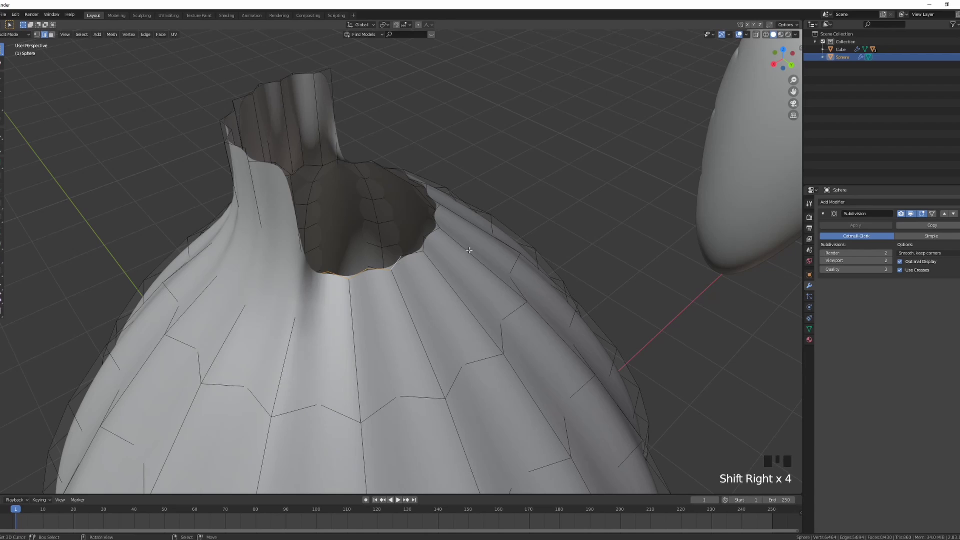
pyautogui.press('KP_1')
pyautogui.press('e')
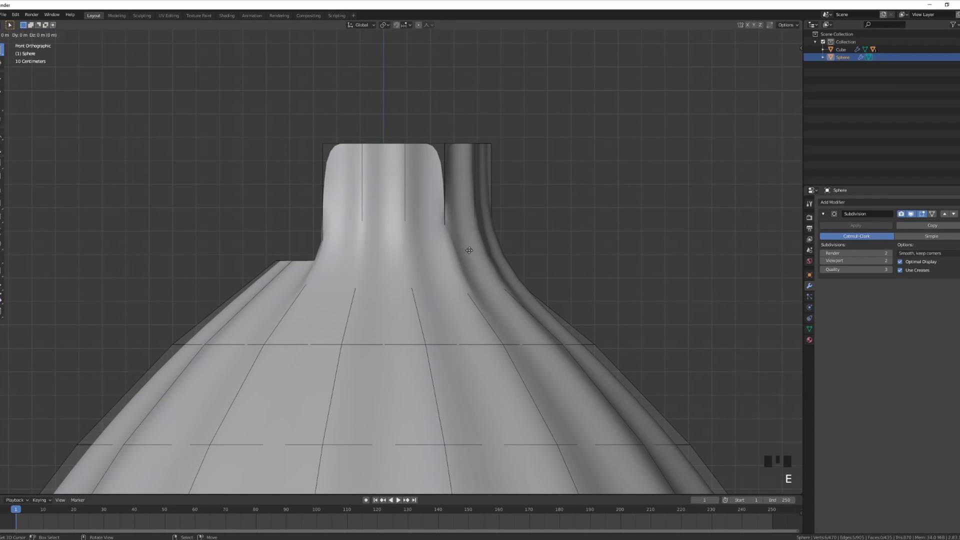
pyautogui.click(534, 130)
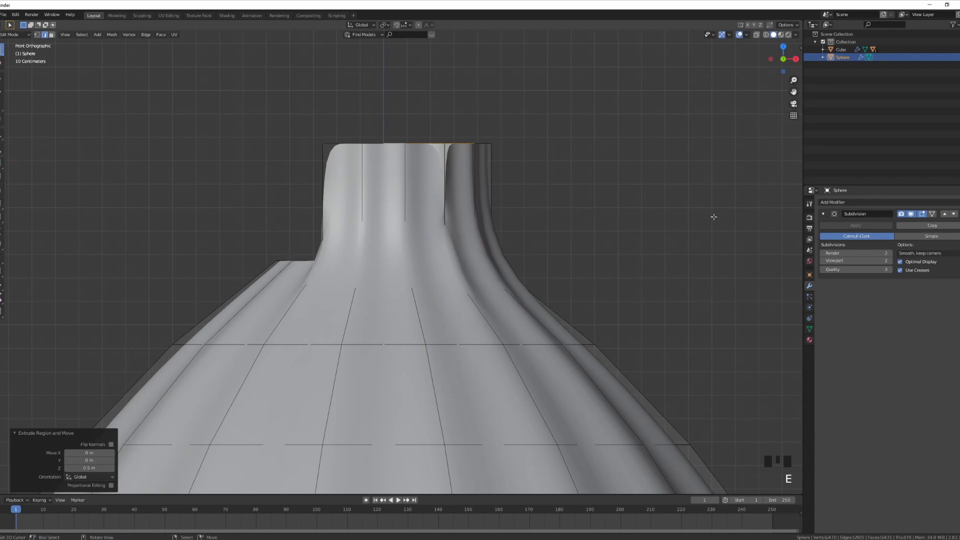
# Select the next group of low rim edges around the opening and extrude it 0.5 m up along Z as a separate flap.
pyautogui.moveTo(713, 214); pyautogui.dragTo(471, 276, button='middle')
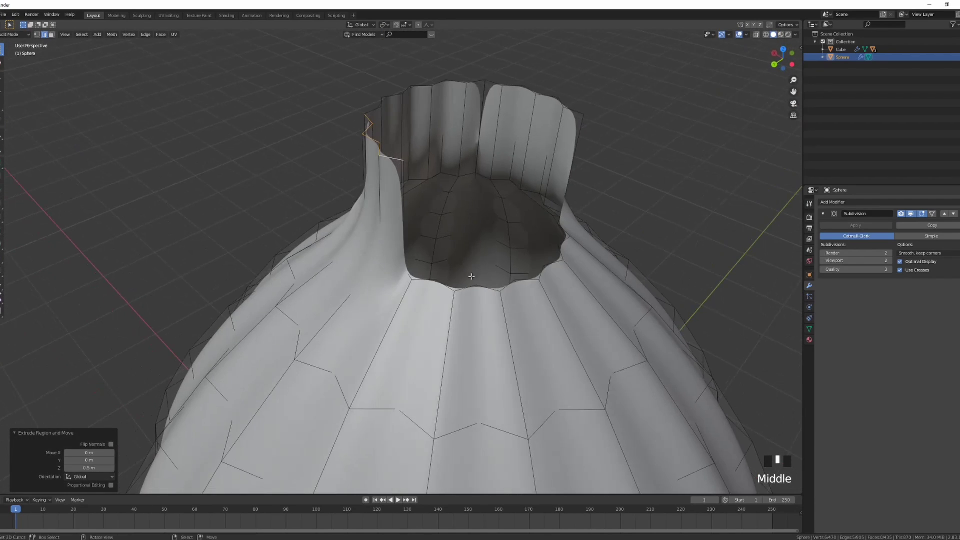
pyautogui.rightClick(409, 278)
pyautogui.keyDown('shift'); pyautogui.rightClick(448, 289); pyautogui.keyUp('shift')
pyautogui.keyDown('shift'); pyautogui.rightClick(448, 288); pyautogui.keyUp('shift')
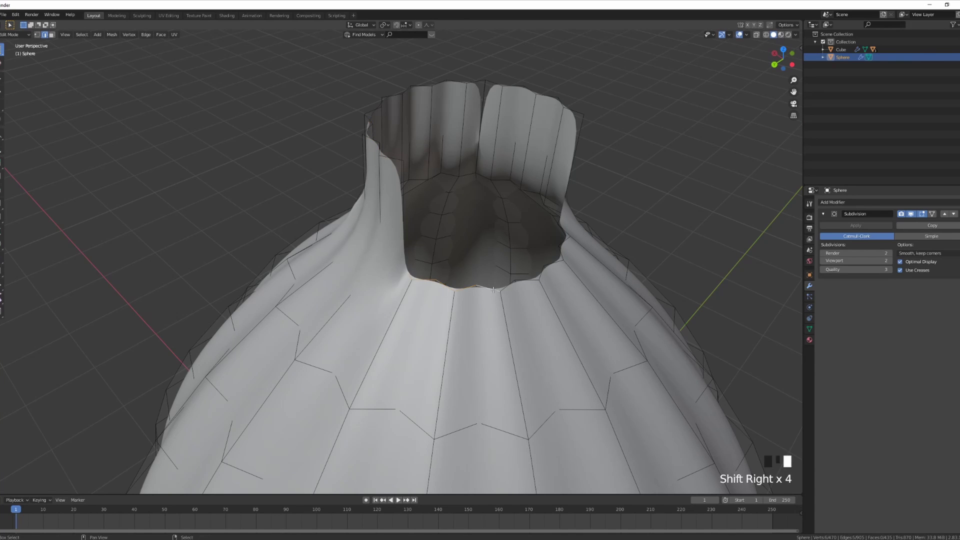
pyautogui.moveTo(541, 274); pyautogui.dragTo(549, 318, button='middle')
pyautogui.keyDown('shift'); pyautogui.rightClick(549, 319); pyautogui.keyUp('shift')
pyautogui.press('KP_1')
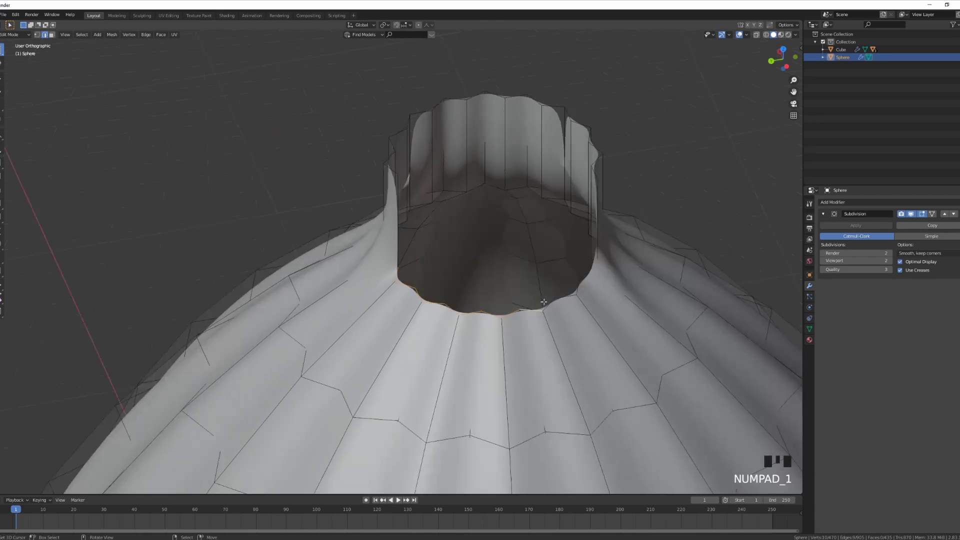
pyautogui.press('e')
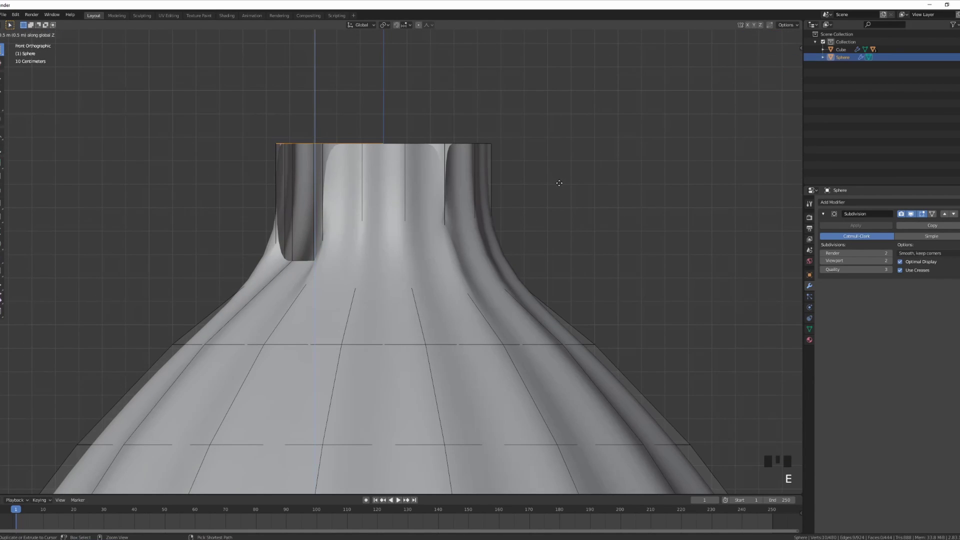
pyautogui.click(558, 180)
# Extrude the remaining low rim edges level with the other flaps, and add a 0.041 m thick Solidify modifier before the Subdivision.
pyautogui.moveTo(559, 181); pyautogui.dragTo(468, 369, button='middle')
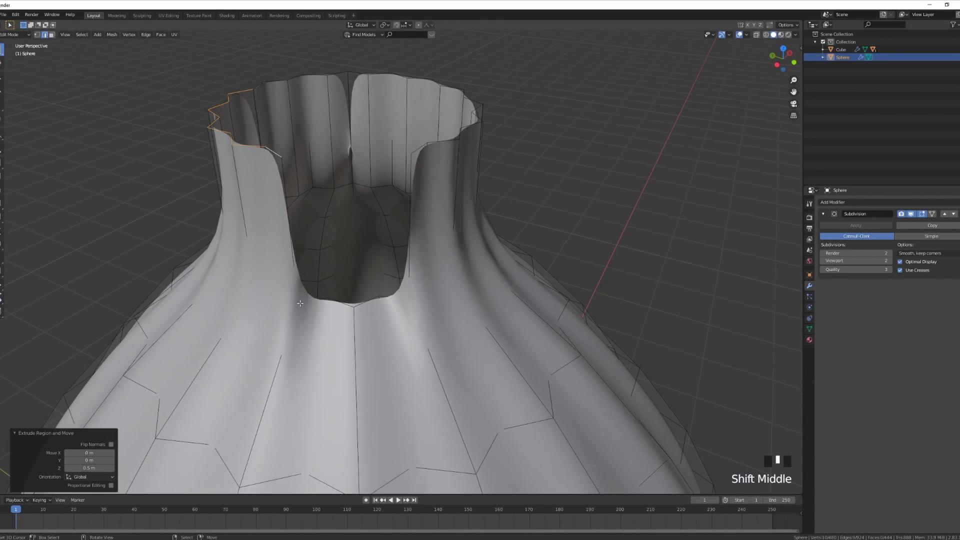
pyautogui.rightClick(338, 305)
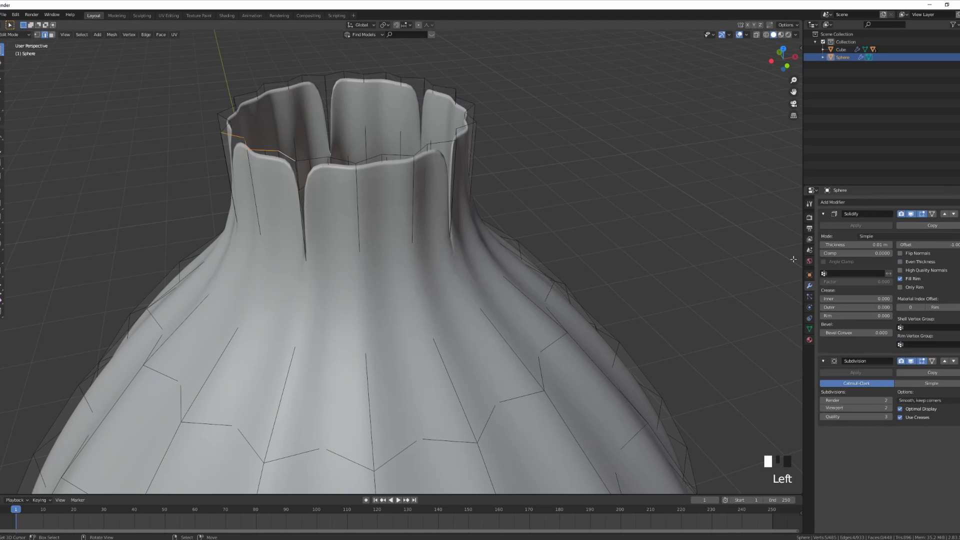
pyautogui.moveTo(856, 244); pyautogui.dragTo(874, 244)
pyautogui.moveTo(500, 205)
pyautogui.mouseDown(button='middle')
pyautogui.moveTo(492, 255)
pyautogui.moveTo(488, 173)
pyautogui.moveTo(500, 190)
pyautogui.mouseUp(button='middle')
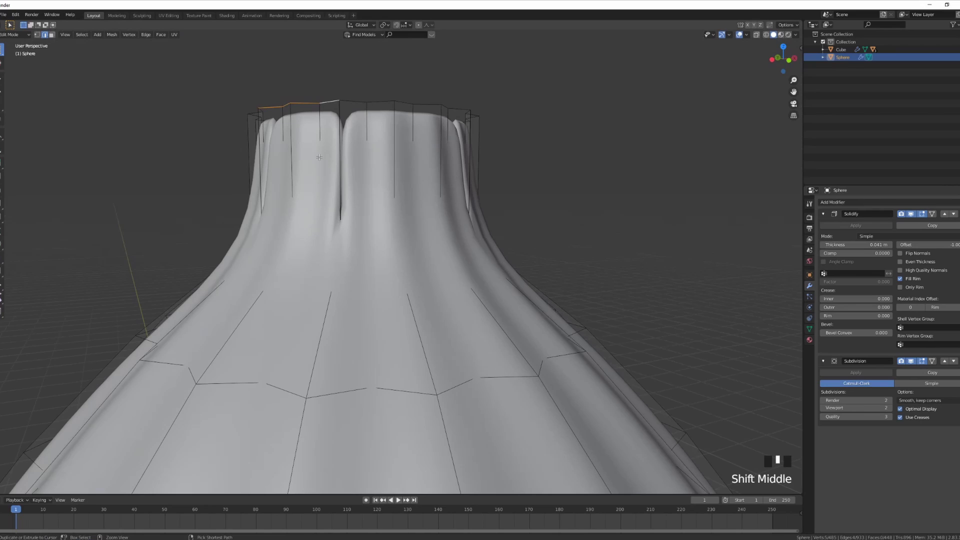
# Try to add a horizontal loop cut across one of the neck flaps.
pyautogui.hotkey('ctrl', 'r')
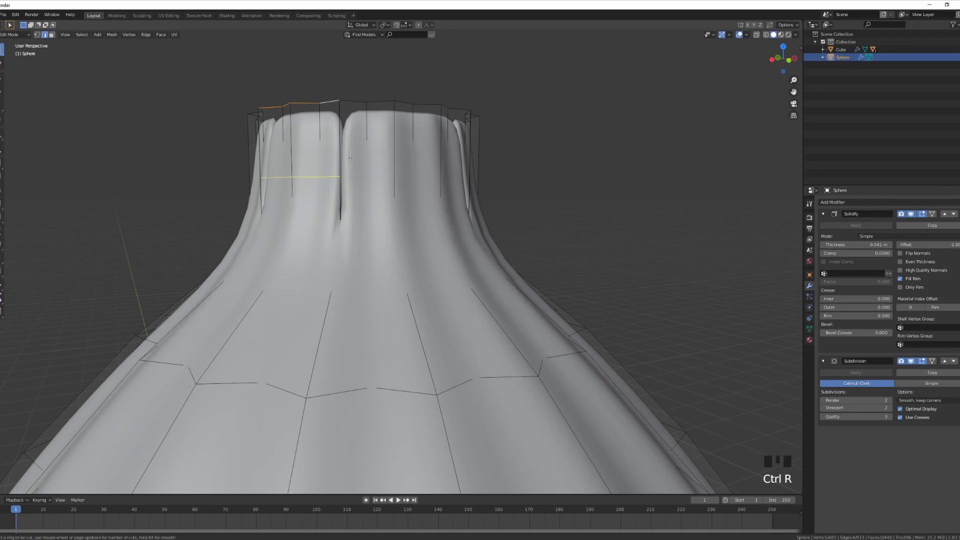
pyautogui.click(330, 182)
pyautogui.rightClick(330, 184)
pyautogui.hotkey('ctrl', 'z')
pyautogui.keyDown('shift'); pyautogui.moveTo(478, 195); pyautogui.dragTo(477, 195, button='middle'); pyautogui.keyUp('shift')
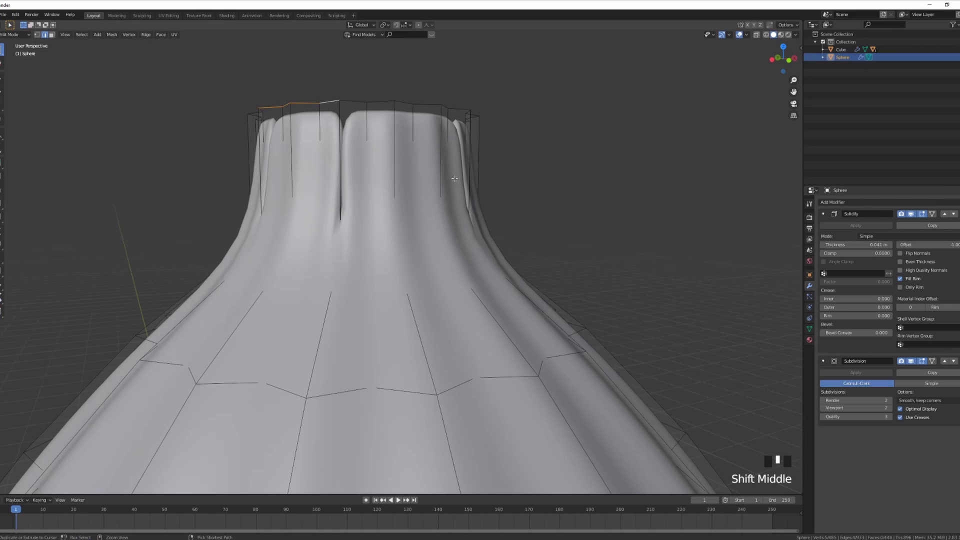
# Add a single horizontal loop cut across each of the neck flaps, halfway up without sliding.
pyautogui.hotkey('ctrl', 'r')
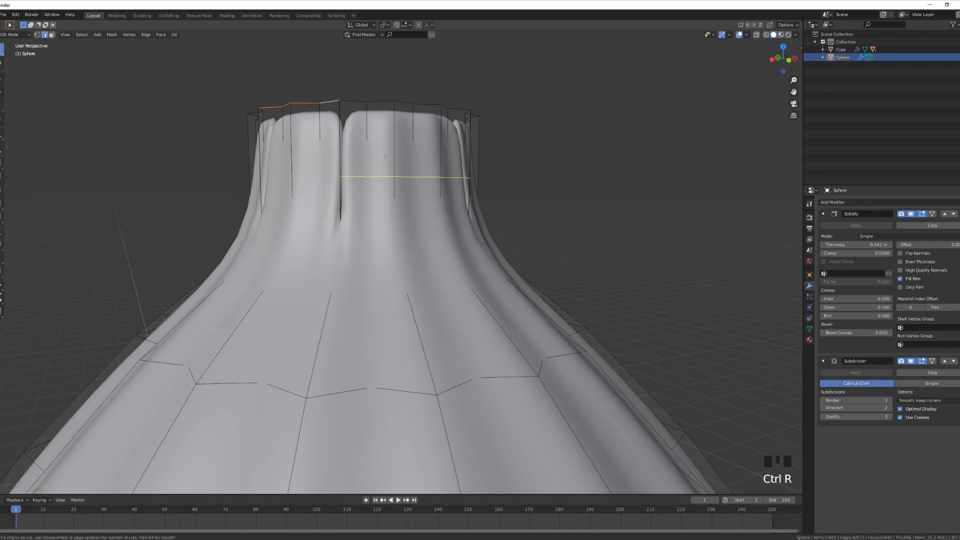
pyautogui.click(330, 182)
pyautogui.rightClick(330, 184)
pyautogui.moveTo(393, 172); pyautogui.dragTo(373, 189, button='middle')
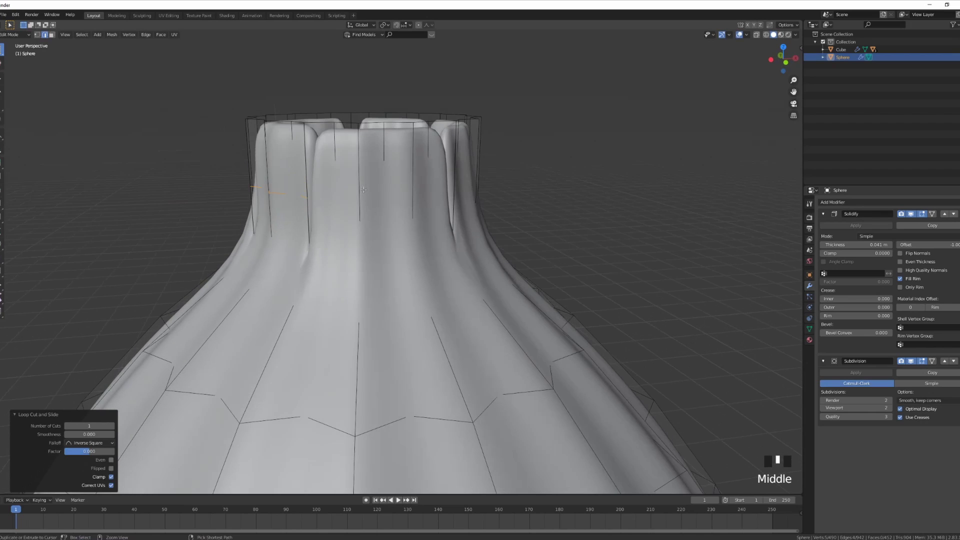
pyautogui.hotkey('ctrl', 'r')
pyautogui.click(373, 189)
pyautogui.rightClick(373, 189)
pyautogui.moveTo(470, 178); pyautogui.dragTo(330, 175, button='middle')
pyautogui.hotkey('ctrl', 'r')
# Select the top rim edges of all neck flaps and scale them outward by 1.246 in X and Y only.
pyautogui.keyDown('alt'); pyautogui.keyDown('shift'); pyautogui.rightClick(319, 160); pyautogui.keyUp('shift'); pyautogui.keyUp('alt')
pyautogui.keyDown('alt'); pyautogui.keyDown('shift'); pyautogui.rightClick(319, 160); pyautogui.keyUp('shift'); pyautogui.keyUp('alt')
pyautogui.keyDown('alt'); pyautogui.keyDown('shift'); pyautogui.rightClick(319, 160); pyautogui.keyUp('shift'); pyautogui.keyUp('alt')
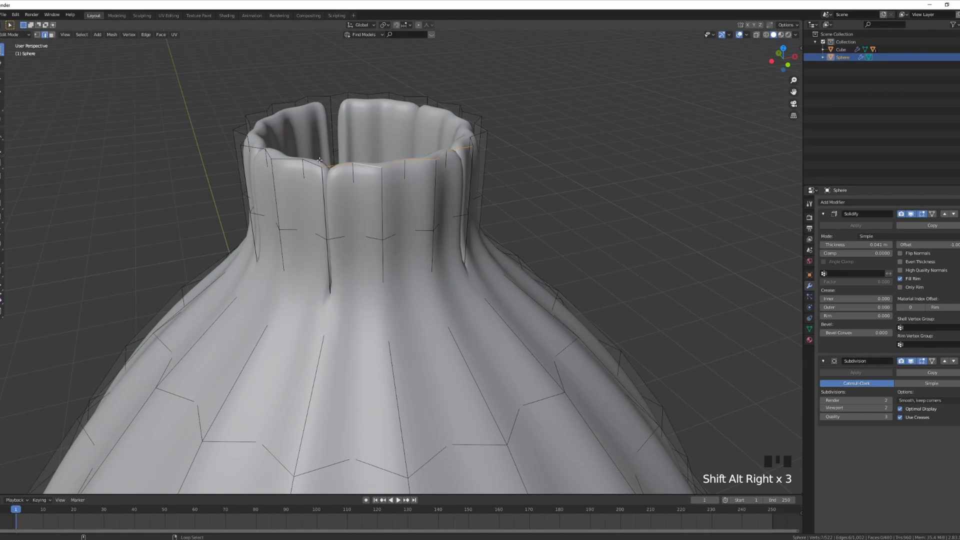
pyautogui.keyDown('alt'); pyautogui.keyDown('shift'); pyautogui.rightClick(309, 164); pyautogui.keyUp('shift'); pyautogui.keyUp('alt')
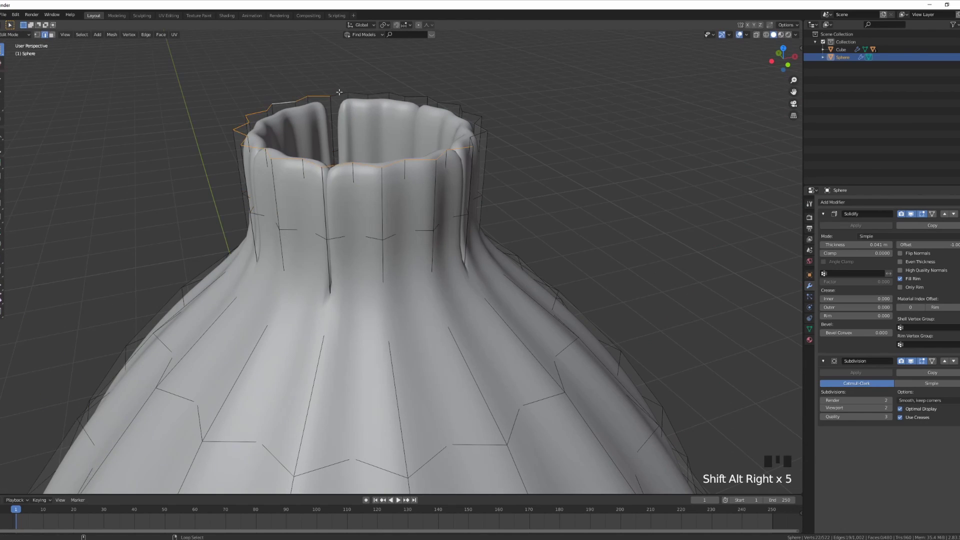
pyautogui.keyDown('alt'); pyautogui.keyDown('shift'); pyautogui.rightClick(455, 101); pyautogui.keyUp('shift'); pyautogui.keyUp('alt')
pyautogui.moveTo(455, 102); pyautogui.dragTo(564, 165, button='middle')
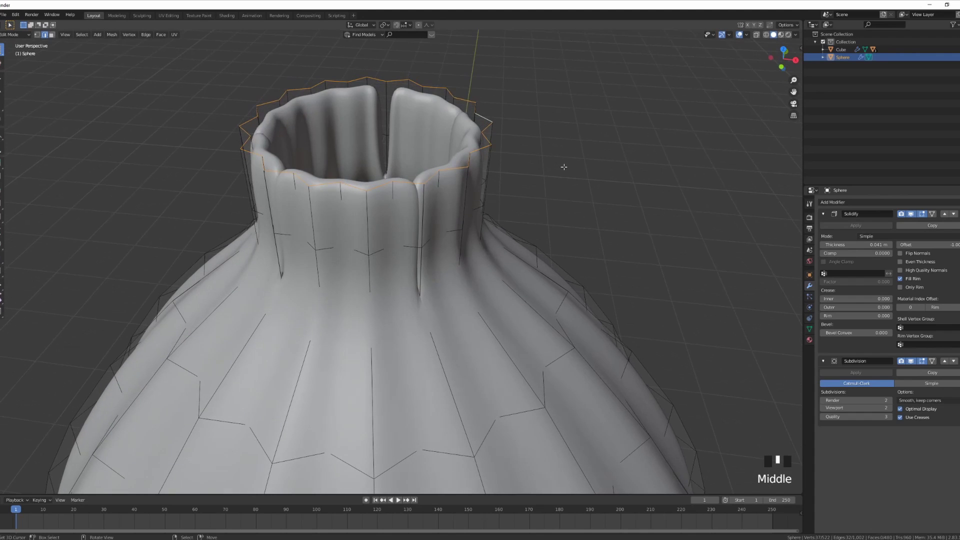
pyautogui.press('s')
pyautogui.hotkey('shift', 'z')
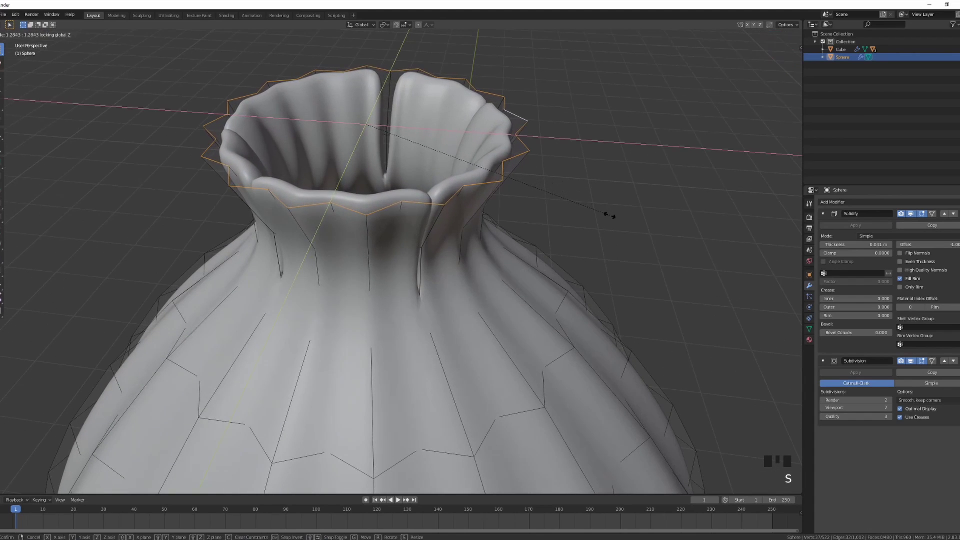
pyautogui.click(600, 210)
pyautogui.scroll(-8, 596, 154)
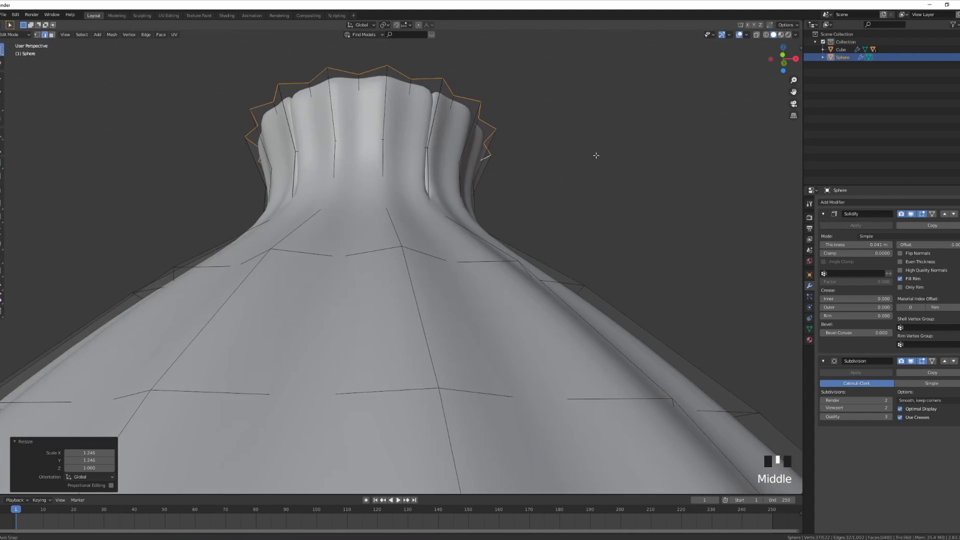
pyautogui.press('Tab')
pyautogui.moveTo(456, 227); pyautogui.dragTo(458, 250, button='middle')
pyautogui.moveTo(414, 213); pyautogui.dragTo(437, 223, button='middle')
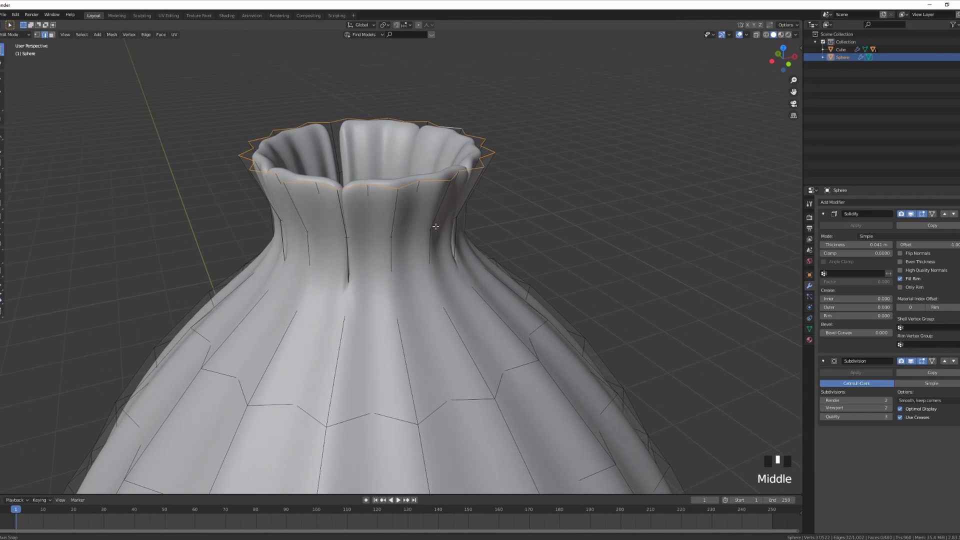
# With proportional editing on, select one rim edge on each neck flap and scale them horizontally by about 1.17, using a 0.39 influence size.
pyautogui.click(418, 25)
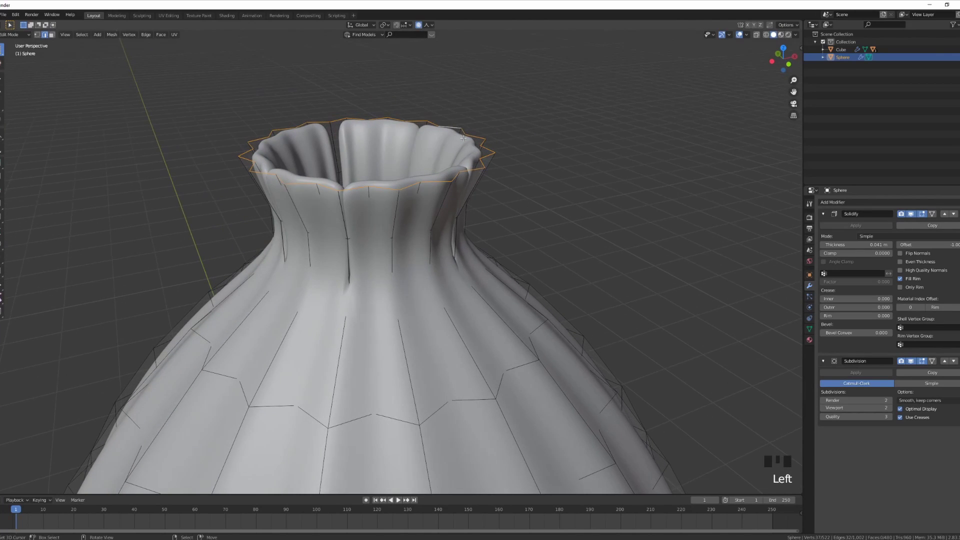
pyautogui.rightClick(440, 182)
pyautogui.keyDown('alt'); pyautogui.keyDown('shift'); pyautogui.rightClick(438, 181); pyautogui.keyUp('shift'); pyautogui.keyUp('alt')
pyautogui.rightClick(410, 185)
pyautogui.keyDown('shift'); pyautogui.rightClick(450, 118); pyautogui.keyUp('shift')
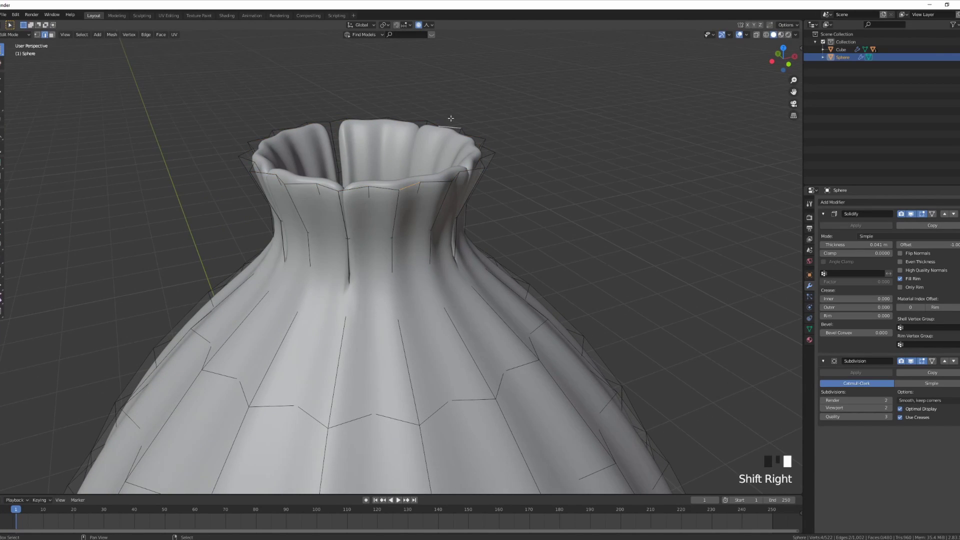
pyautogui.keyDown('shift'); pyautogui.rightClick(316, 124); pyautogui.keyUp('shift')
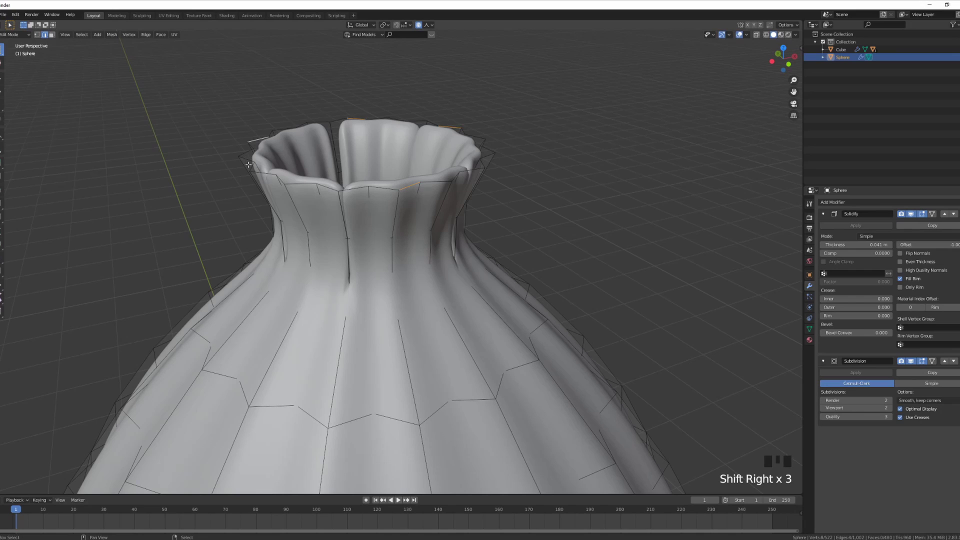
pyautogui.press('s')
pyautogui.hotkey('shift', 'z')
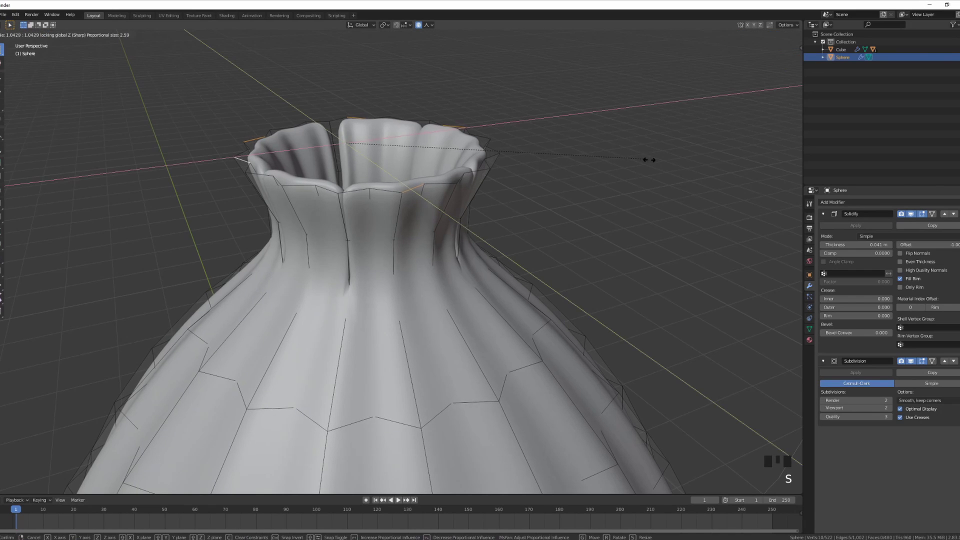
pyautogui.scroll(20, 654, 170)
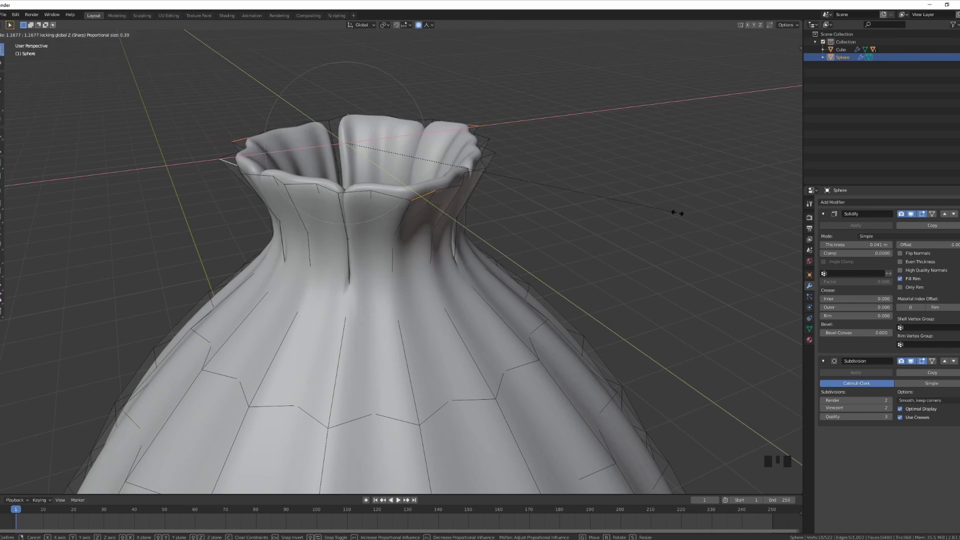
pyautogui.click(677, 210)
pyautogui.press('Tab')
pyautogui.moveTo(537, 240); pyautogui.dragTo(466, 243, button='middle')
# Select the edge loop around the open underside, turn off proportional editing and fill the hole with a face.
pyautogui.press('KP_1')
pyautogui.scroll(1, 464, 243)
pyautogui.scroll(-6, 463, 242)
pyautogui.keyDown('shift'); pyautogui.moveTo(452, 350); pyautogui.dragTo(450, 160, button='middle'); pyautogui.keyUp('shift')
pyautogui.scroll(4, 450, 165)
pyautogui.moveTo(443, 218); pyautogui.dragTo(424, 188, button='middle')
pyautogui.press('Tab')
pyautogui.scroll(2, 424, 214)
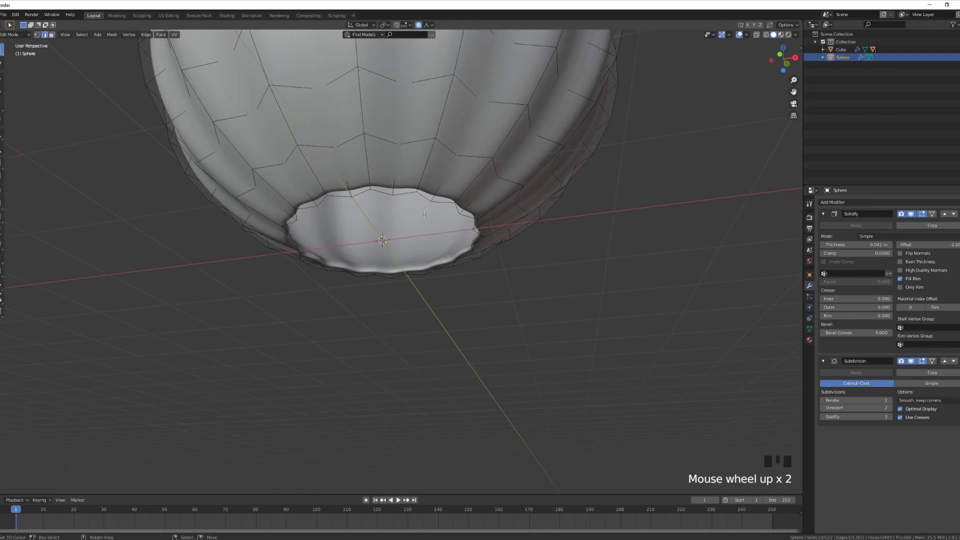
pyautogui.rightClick(424, 200)
pyautogui.rightClick(424, 200)
pyautogui.keyDown('alt'); pyautogui.keyDown('shift'); pyautogui.rightClick(424, 200); pyautogui.keyUp('shift'); pyautogui.keyUp('alt')
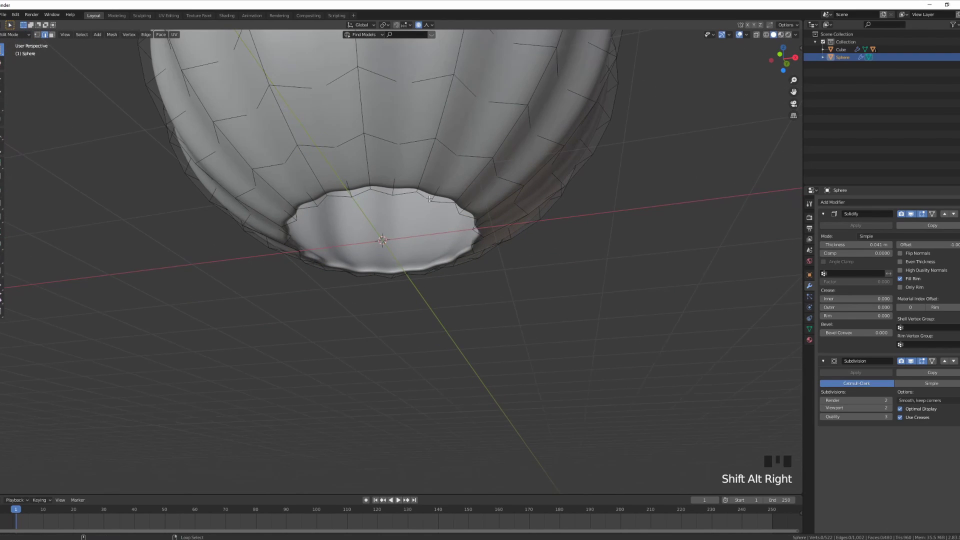
pyautogui.keyDown('alt'); pyautogui.keyDown('shift'); pyautogui.rightClick(424, 200); pyautogui.keyUp('shift'); pyautogui.keyUp('alt')
pyautogui.keyDown('alt'); pyautogui.keyDown('shift'); pyautogui.rightClick(424, 199); pyautogui.keyUp('shift'); pyautogui.keyUp('alt')
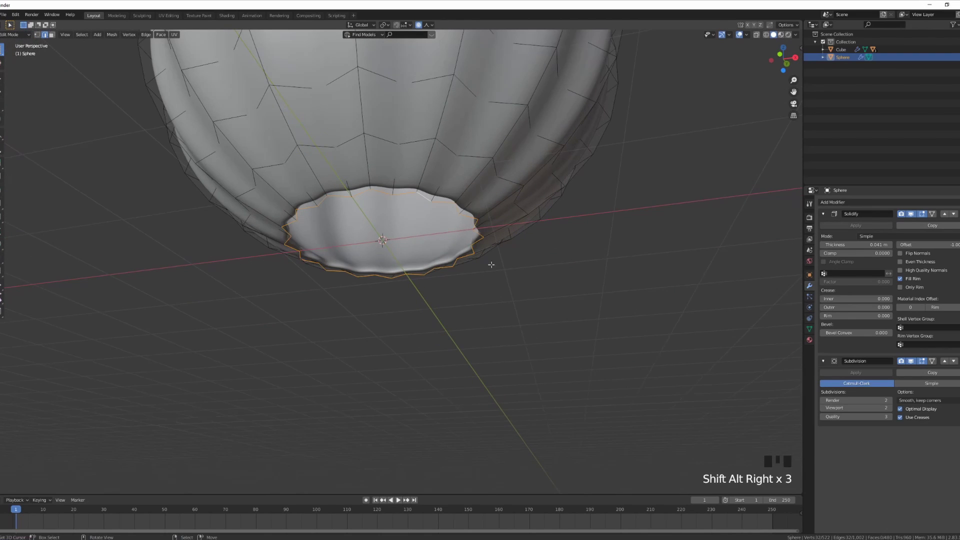
pyautogui.click(420, 25)
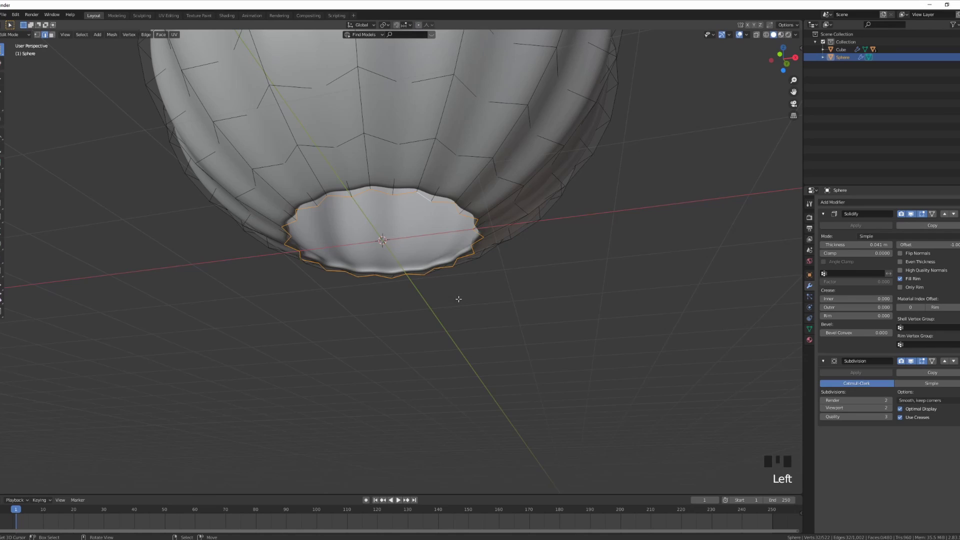
pyautogui.scroll(1, 343, 226)
pyautogui.press('f')
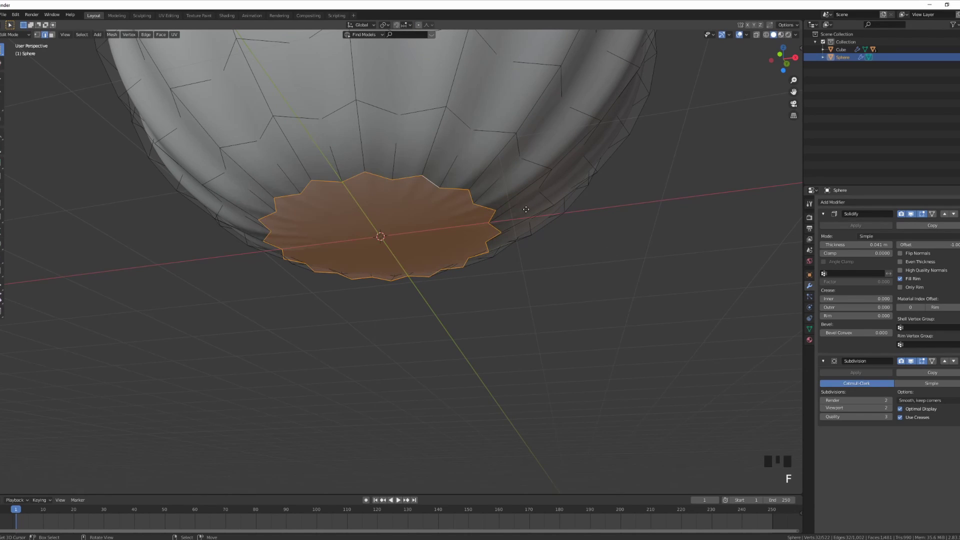
# Extrude the new bottom face about 0.225 m downward and bevel its edges with 4 segments.
pyautogui.press('e')
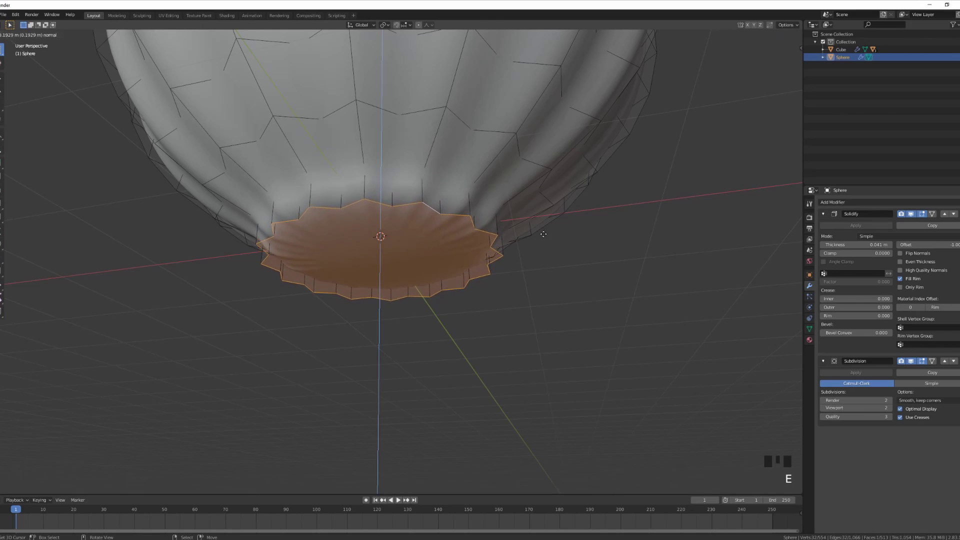
pyautogui.click(541, 234)
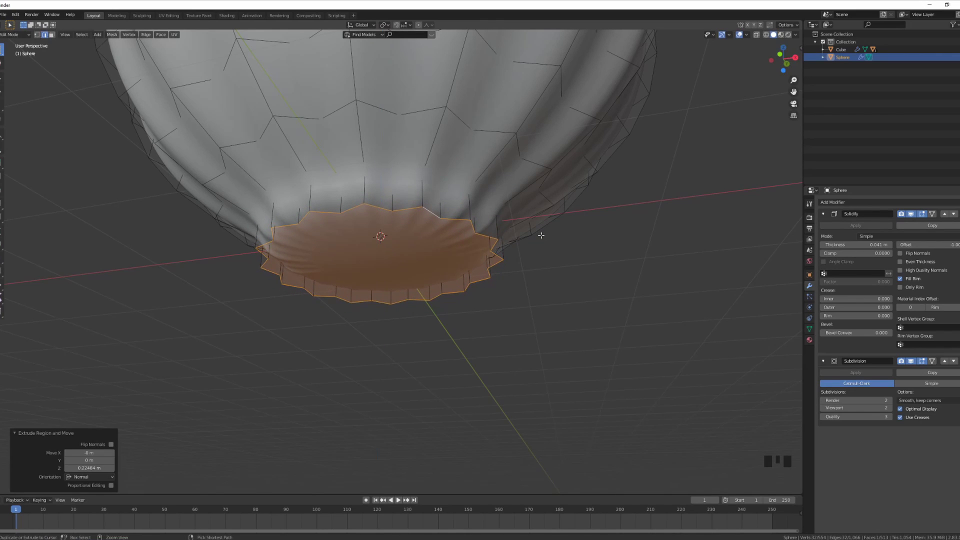
pyautogui.hotkey('ctrl', 'b')
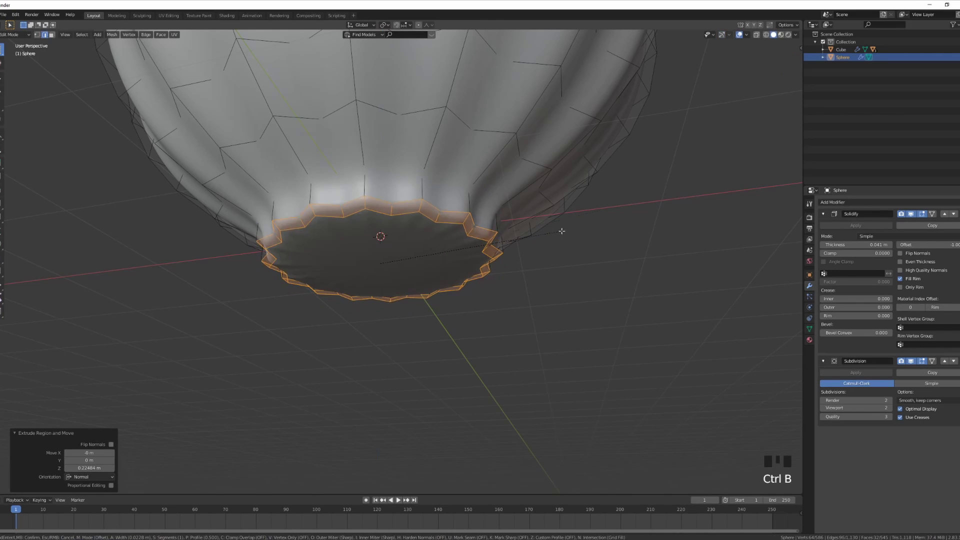
pyautogui.click(607, 209)
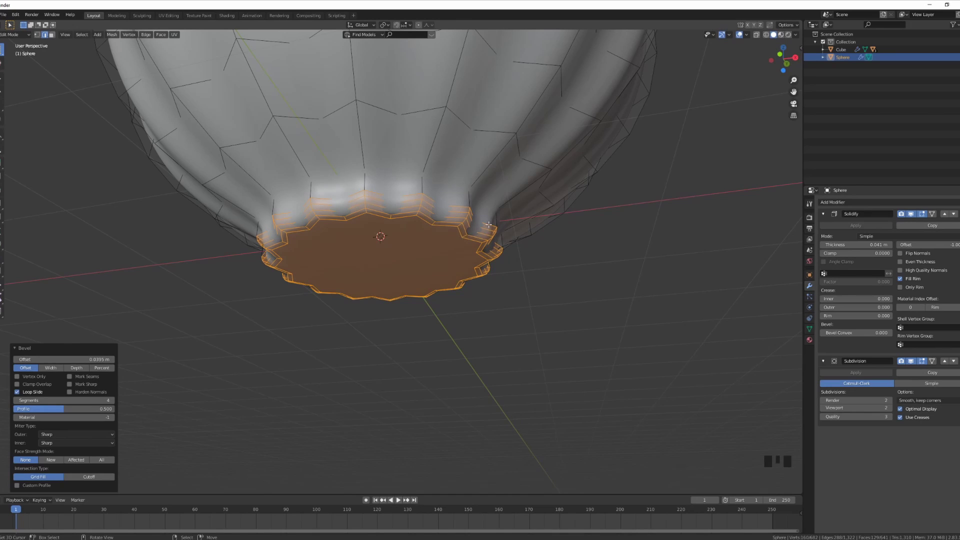
pyautogui.press('KP_1')
pyautogui.press('Tab')
pyautogui.scroll(-8, 470, 236)
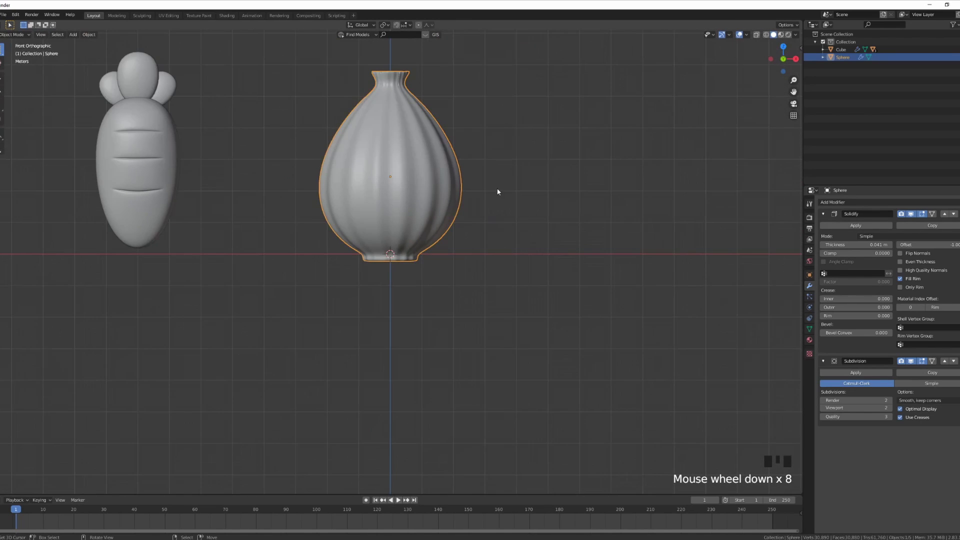
pyautogui.keyDown('shift'); pyautogui.moveTo(500, 193); pyautogui.dragTo(463, 240, button='middle'); pyautogui.keyUp('shift')
pyautogui.press('Tab')
pyautogui.scroll(3, 441, 133)
# Try to select the rim edge loop at the top of the neck from the front view.
pyautogui.rightClick(395, 68)
pyautogui.rightClick(395, 69)
pyautogui.keyDown('alt'); pyautogui.keyDown('shift'); pyautogui.rightClick(400, 70); pyautogui.keyUp('shift'); pyautogui.keyUp('alt')
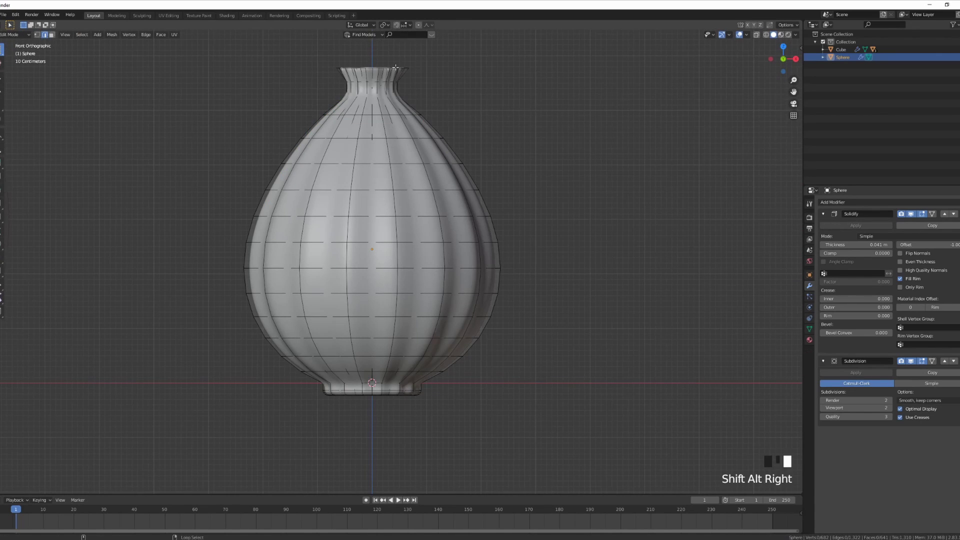
pyautogui.keyDown('alt'); pyautogui.keyDown('shift'); pyautogui.rightClick(402, 70); pyautogui.keyUp('shift'); pyautogui.keyUp('alt')
pyautogui.keyDown('alt'); pyautogui.keyDown('shift'); pyautogui.rightClick(404, 71); pyautogui.keyUp('shift'); pyautogui.keyUp('alt')
# Select all vertices of the neck with circle select in vertex mode, using wireframe shading to reach the back side.
pyautogui.keyDown('shift'); pyautogui.moveTo(405, 71); pyautogui.dragTo(363, 104, button='middle'); pyautogui.keyUp('shift')
pyautogui.hotkey('shift', 'z')
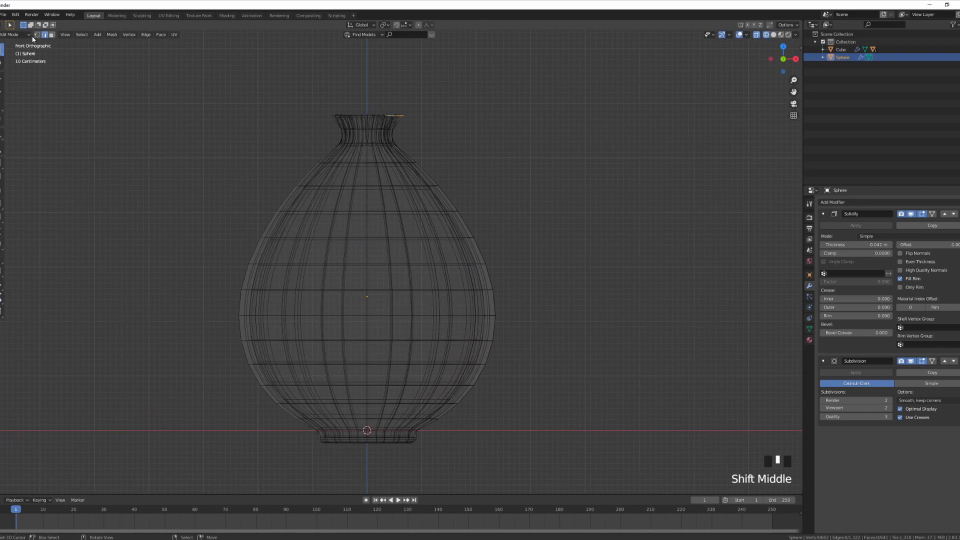
pyautogui.click(36, 34)
pyautogui.rightClick(378, 116)
pyautogui.press('c')
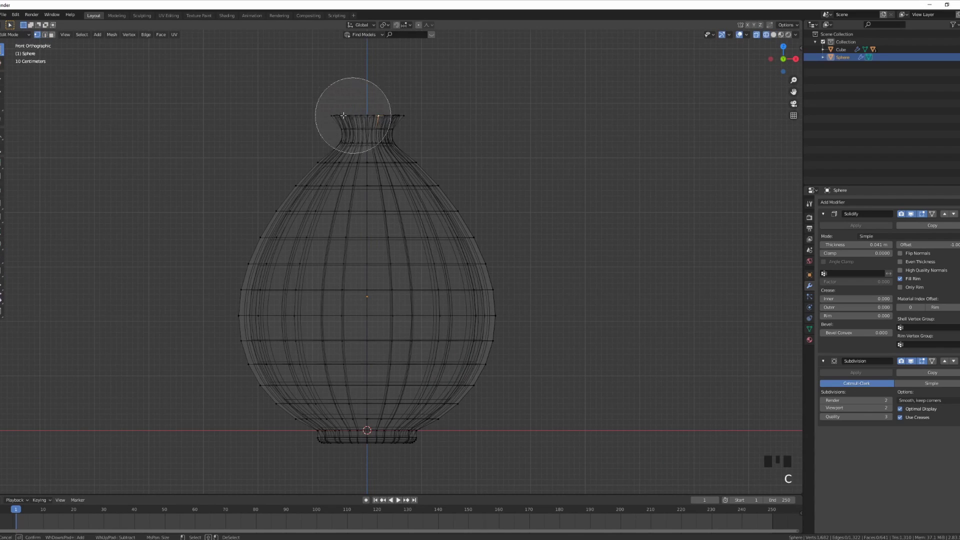
pyautogui.moveTo(344, 116)
pyautogui.mouseDown()
pyautogui.moveTo(376, 119)
pyautogui.moveTo(354, 107)
pyautogui.mouseUp()
pyautogui.press('Escape')
pyautogui.hotkey('shift', 'z')
pyautogui.press('g')
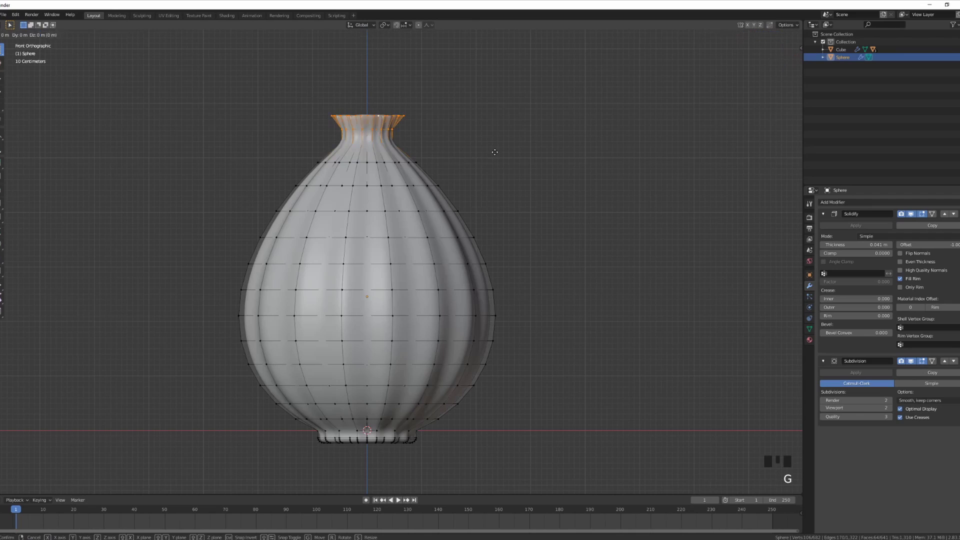
pyautogui.press('Escape')
# Enable proportional editing with Smooth falloff and move the neck down about 1.3 m along Z with an influence size of 8.14.
pyautogui.click(418, 25)
pyautogui.click(430, 25)
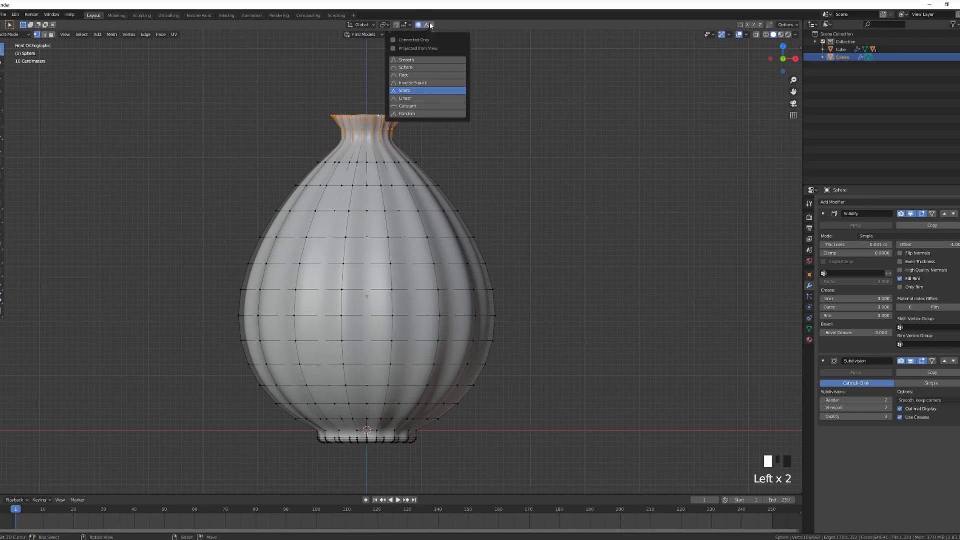
pyautogui.click(431, 61)
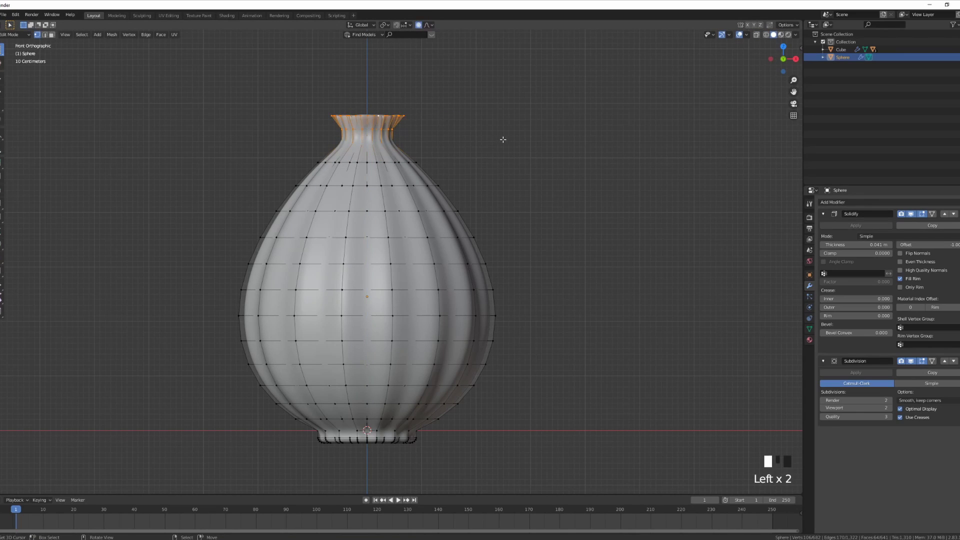
pyautogui.press('g')
pyautogui.press('z')
pyautogui.scroll(-15, 504, 150)
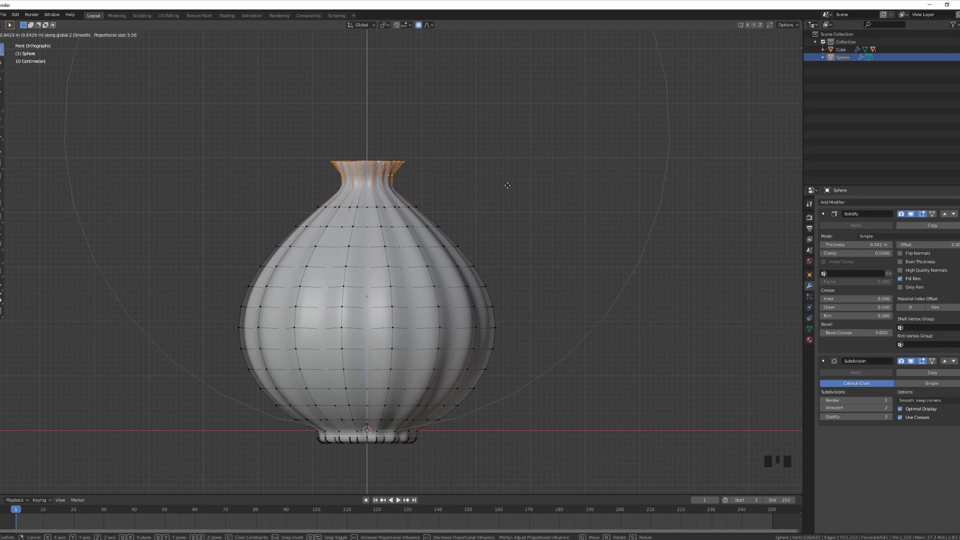
pyautogui.scroll(-4, 506, 185)
pyautogui.click(505, 210)
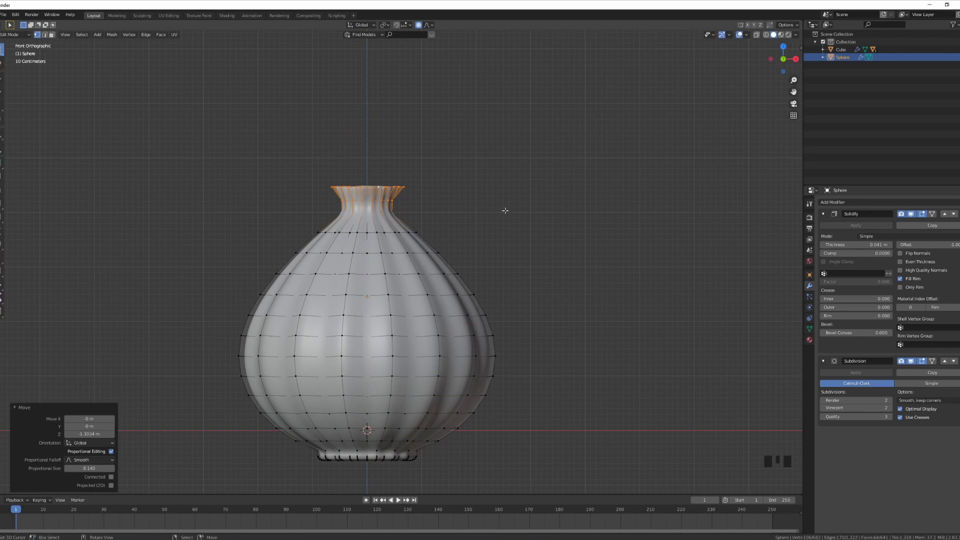
# Circle-select all vertices of the base ring in wireframe and raise the base slightly toward the ground line with proportional editing.
pyautogui.keyDown('shift'); pyautogui.moveTo(505, 210); pyautogui.dragTo(510, 120, button='middle'); pyautogui.keyUp('shift')
pyautogui.hotkey('shift', 'z')
pyautogui.rightClick(425, 285)
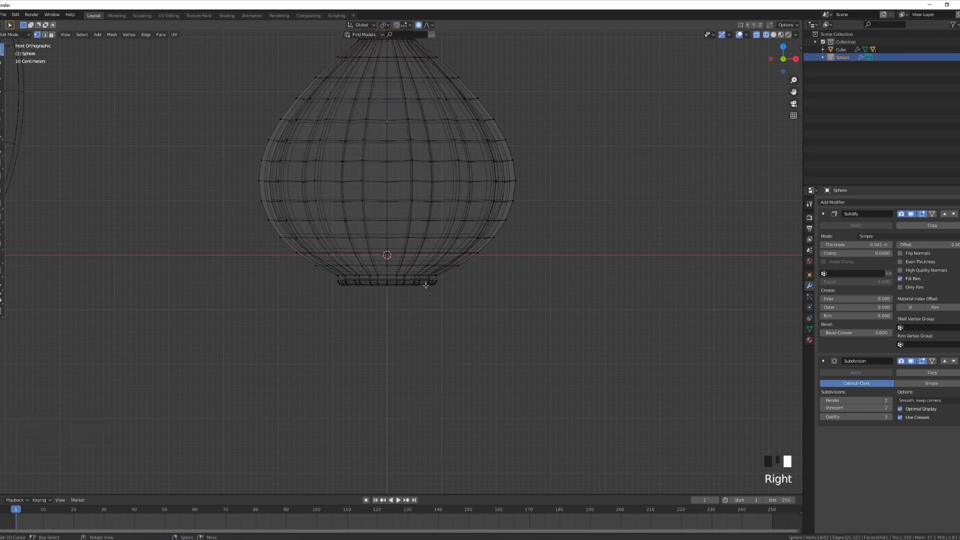
pyautogui.press('c')
pyautogui.moveTo(444, 311)
pyautogui.mouseDown()
pyautogui.moveTo(420, 302)
pyautogui.moveTo(332, 309)
pyautogui.mouseUp()
pyautogui.rightClick(551, 259)
pyautogui.keyDown('shift'); pyautogui.moveTo(550, 260); pyautogui.dragTo(541, 302, button='middle'); pyautogui.keyUp('shift')
pyautogui.hotkey('shift', 'z')
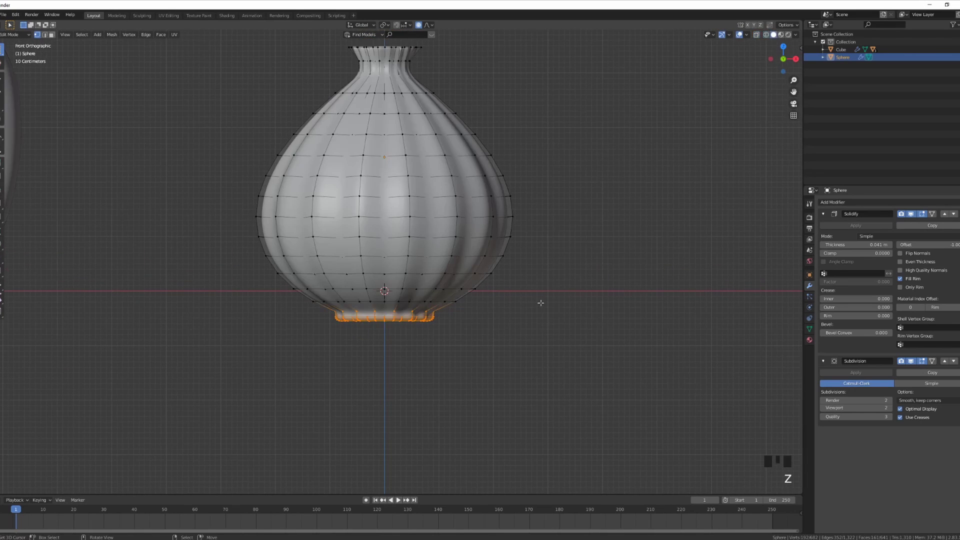
pyautogui.press('Tab')
pyautogui.scroll(-3, 506, 249)
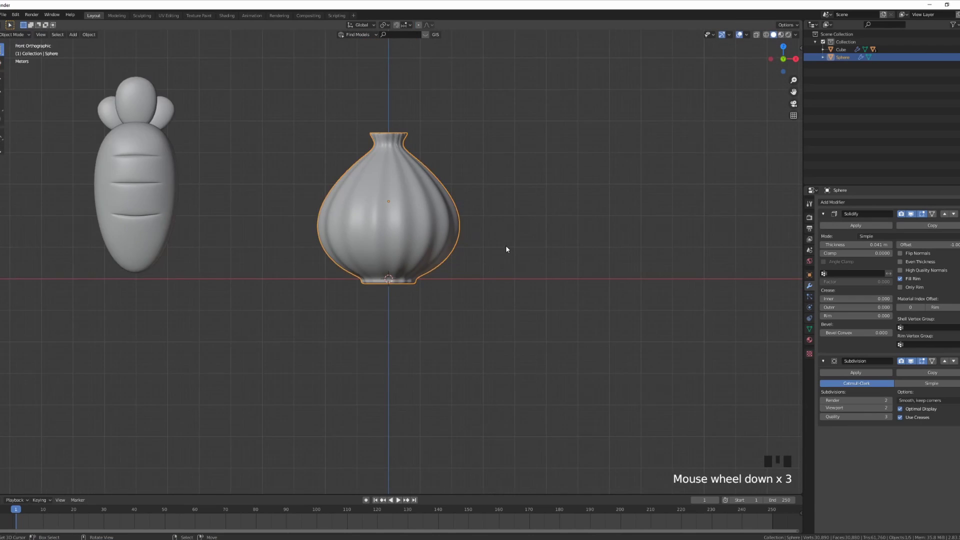
# Apply the scale of the bulb object and view it from above.
pyautogui.moveTo(506, 249); pyautogui.dragTo(458, 257, button='middle')
pyautogui.keyDown('shift'); pyautogui.moveTo(458, 258); pyautogui.dragTo(458, 281, button='middle'); pyautogui.keyUp('shift')
pyautogui.moveTo(454, 244); pyautogui.dragTo(461, 278, button='middle')
pyautogui.scroll(5, 461, 278)
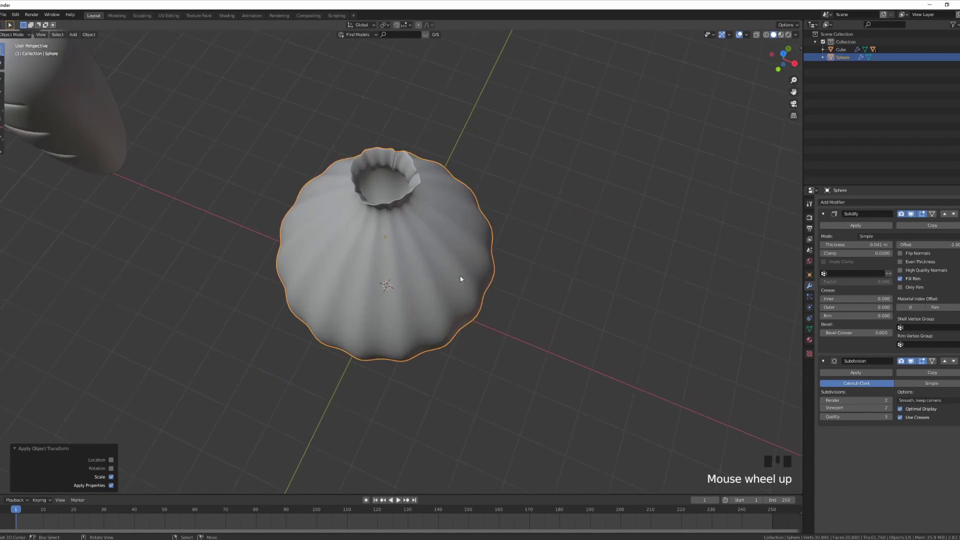
# Set the thickness of the bulb's Solidify modifier to 0.091 m.
pyautogui.keyDown('shift'); pyautogui.moveTo(382, 75); pyautogui.dragTo(340, 184, button='middle'); pyautogui.keyUp('shift')
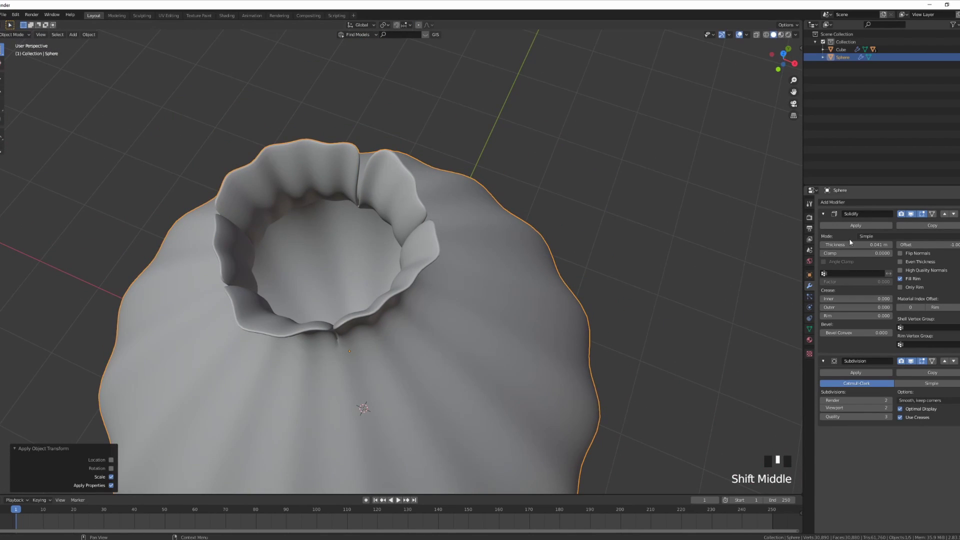
pyautogui.keyDown('shift'); pyautogui.moveTo(850, 242); pyautogui.dragTo(873, 241); pyautogui.keyUp('shift')
pyautogui.scroll(-4, 403, 309)
pyautogui.moveTo(403, 309); pyautogui.dragTo(397, 258, button='middle')
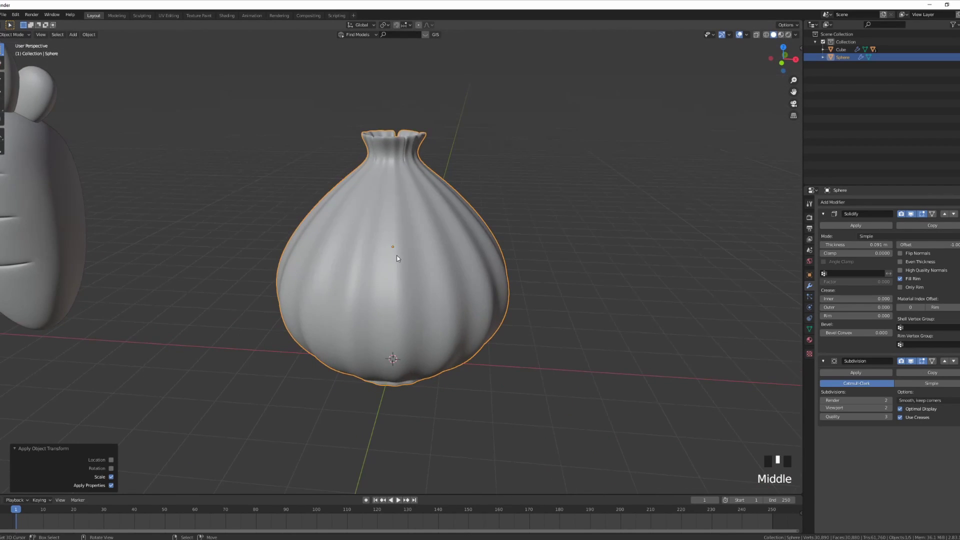
# Set the bulb's origin to its geometry and move it 4 m along negative X, beside the carrot.
pyautogui.press('KP_1')
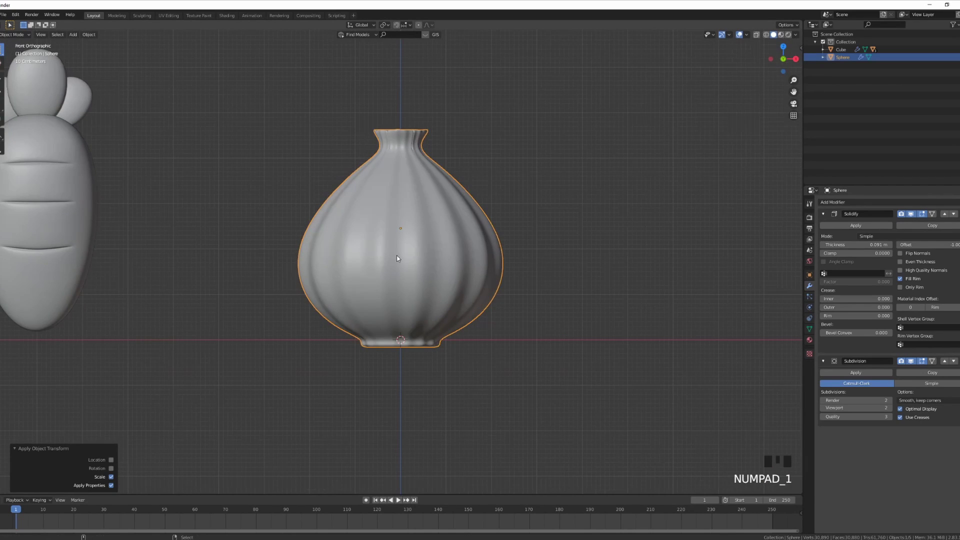
pyautogui.hotkey('shift', 'ctrl', 'alt', 'c')
pyautogui.click(397, 258)
pyautogui.scroll(-2, 427, 240)
pyautogui.keyDown('shift'); pyautogui.moveTo(448, 265); pyautogui.dragTo(529, 278, button='middle'); pyautogui.keyUp('shift')
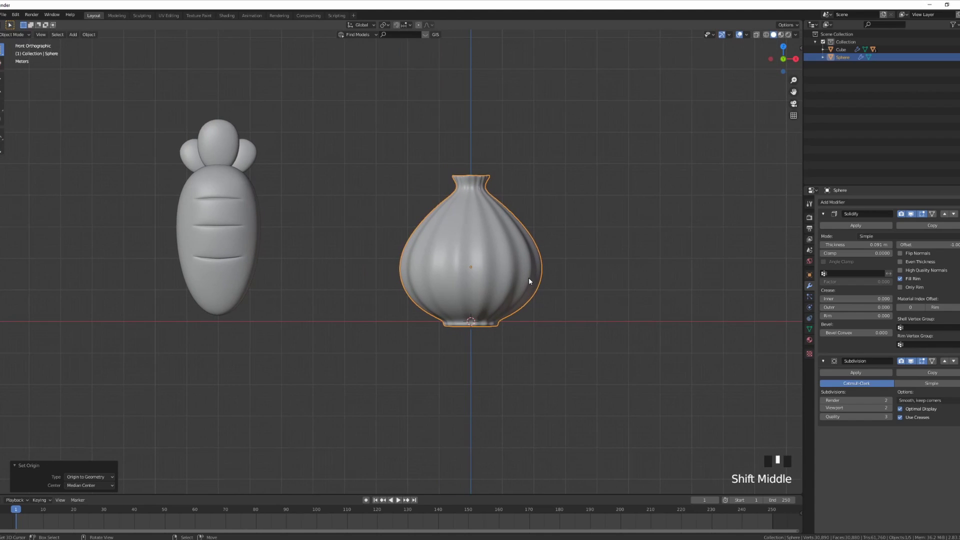
pyautogui.press('g')
pyautogui.click(388, 230)
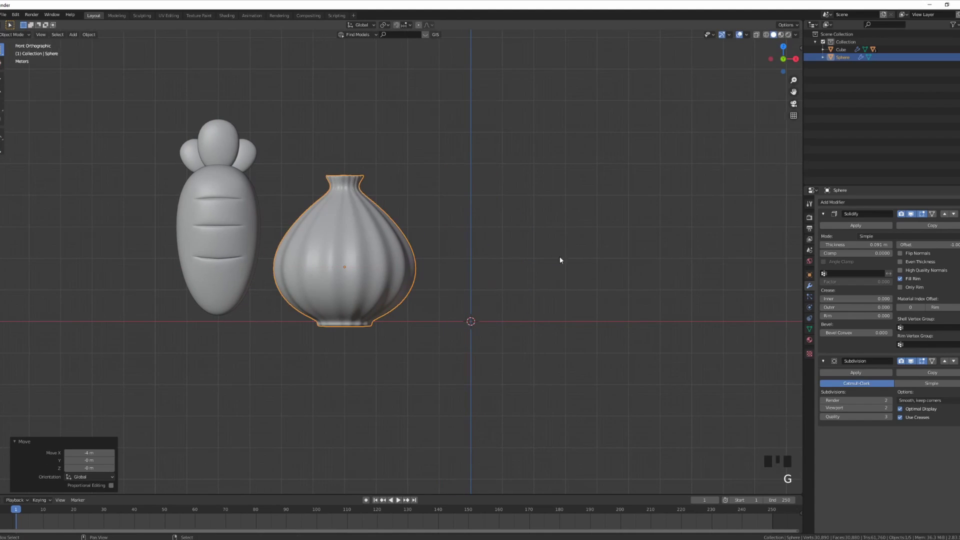
# Add a cylinder mesh with 16 vertices at the world origin.
pyautogui.keyDown('shift'); pyautogui.moveTo(559, 257); pyautogui.dragTo(511, 244, button='middle'); pyautogui.keyUp('shift')
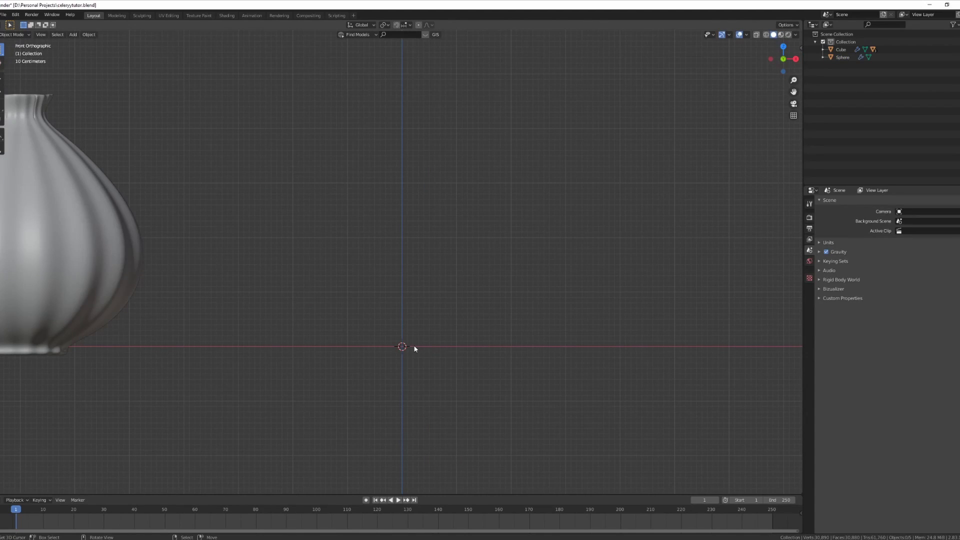
pyautogui.hotkey('shift', 'a')
pyautogui.moveTo(413, 348)
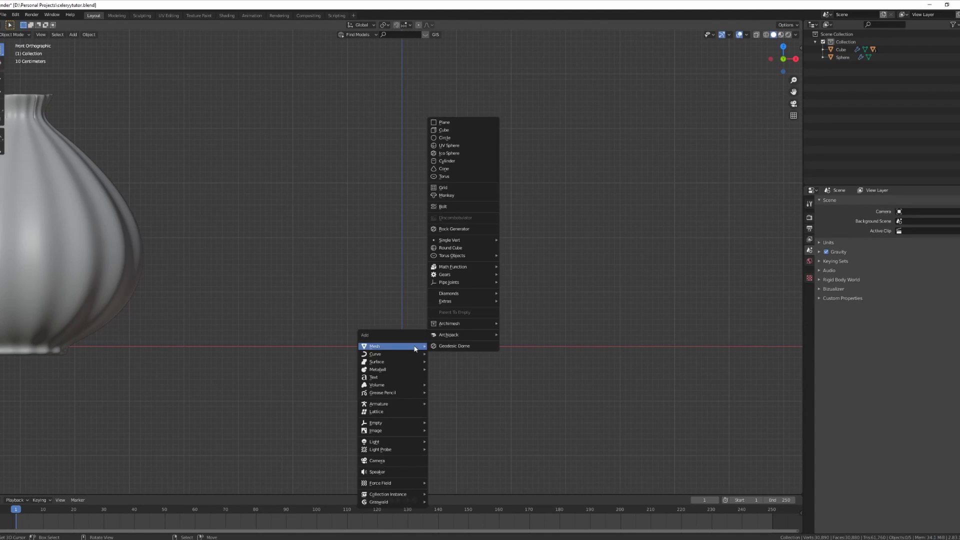
pyautogui.click(459, 162)
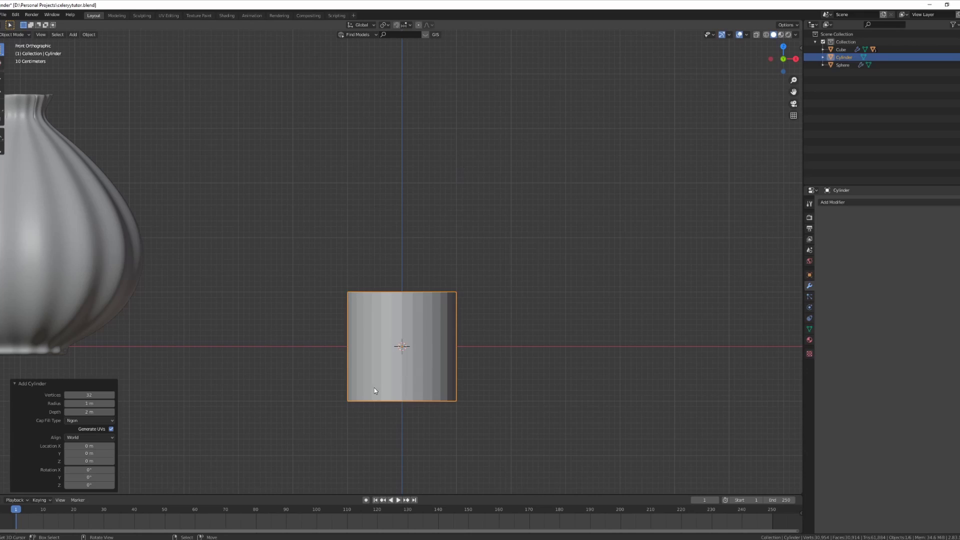
pyautogui.click(83, 395)
pyautogui.write('16')
pyautogui.press('Return')
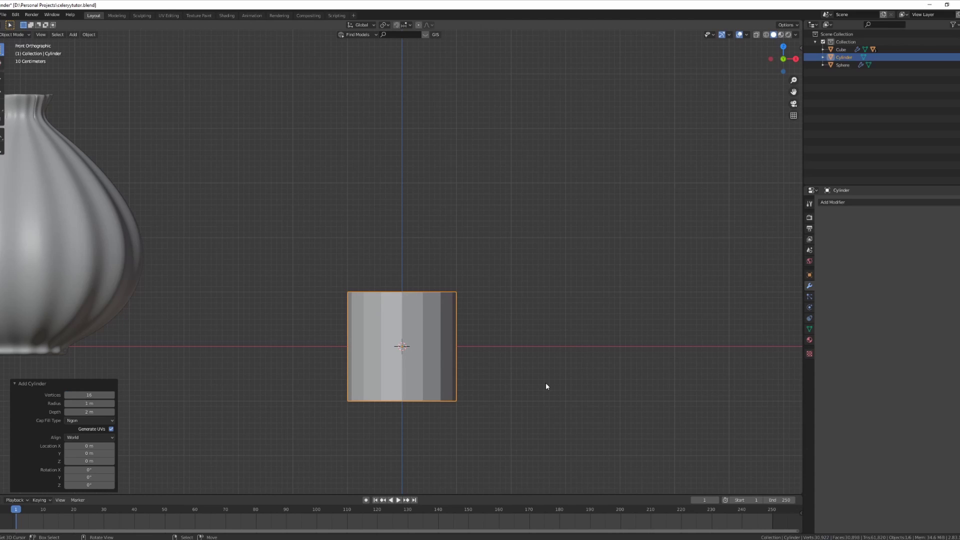
# Round the bottom rim of the cylinder with a four-segment edge bevel.
pyautogui.moveTo(546, 386); pyautogui.dragTo(442, 417, button='middle')
pyautogui.press('Tab')
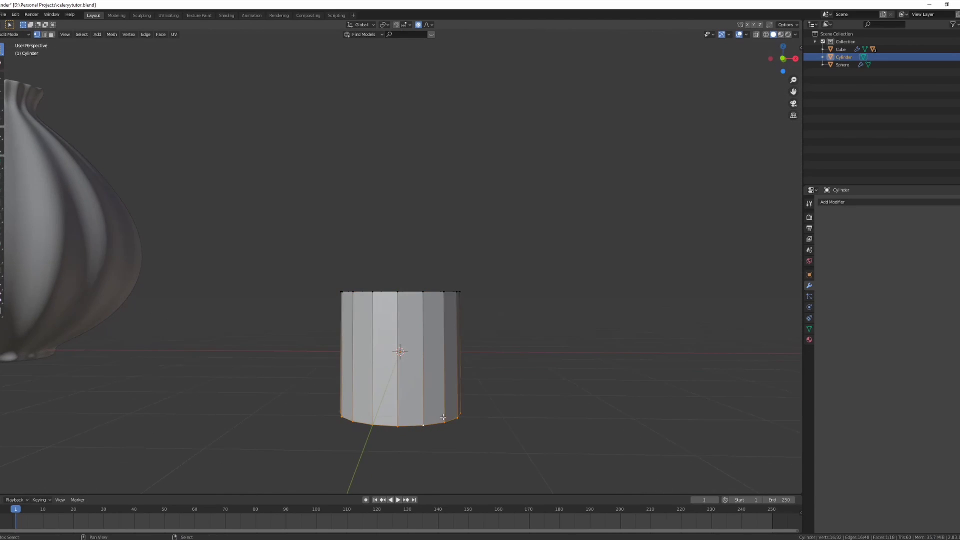
pyautogui.press('KP_1')
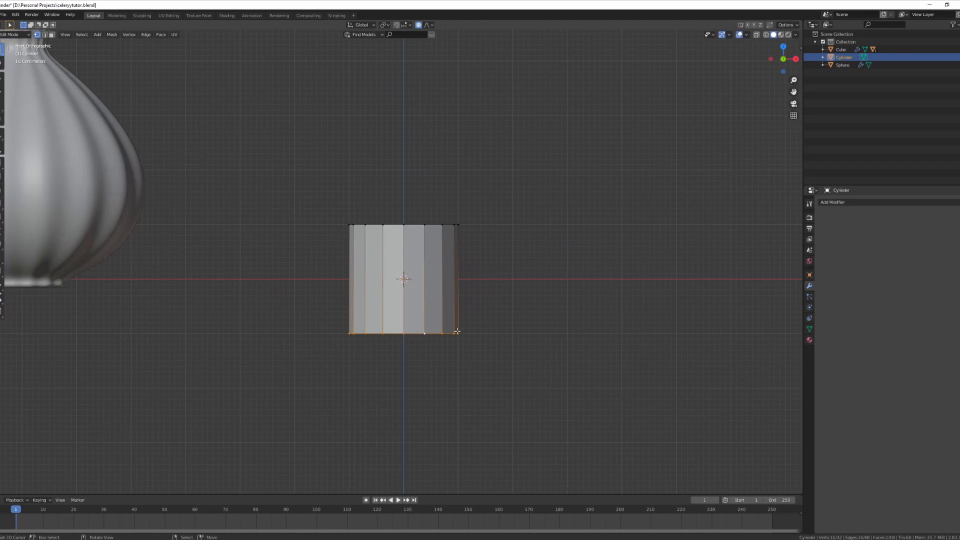
pyautogui.hotkey('ctrl', 'b')
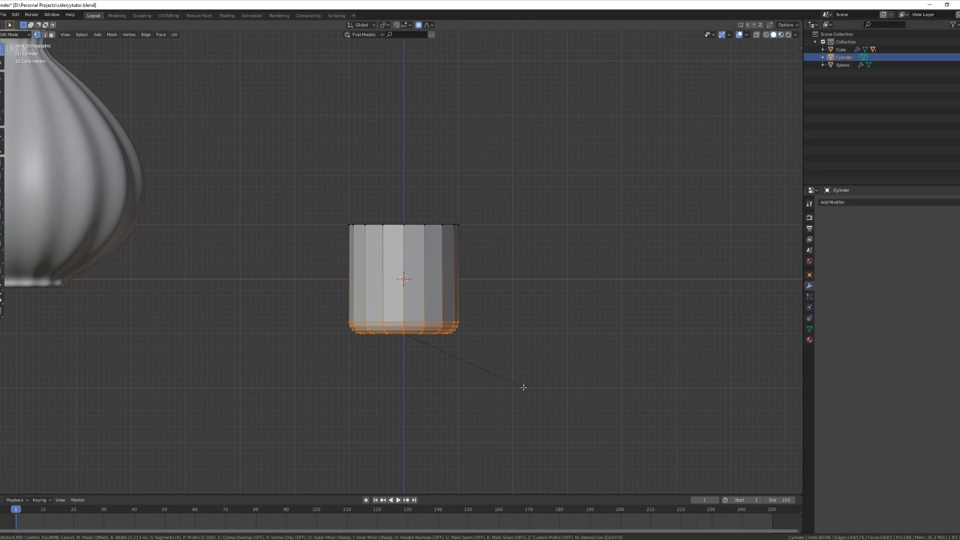
pyautogui.click(574, 382)
# Scale the cylinder object to 0.9 along the Y axis in Object Mode.
pyautogui.moveTo(546, 366); pyautogui.dragTo(486, 346, button='middle')
pyautogui.press('Tab')
pyautogui.press('s')
pyautogui.press('y')
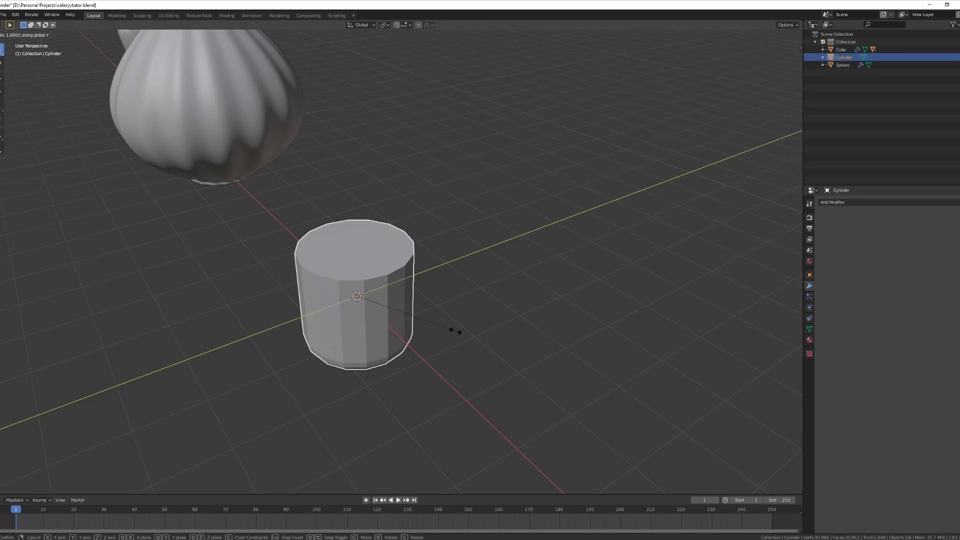
pyautogui.click(446, 331)
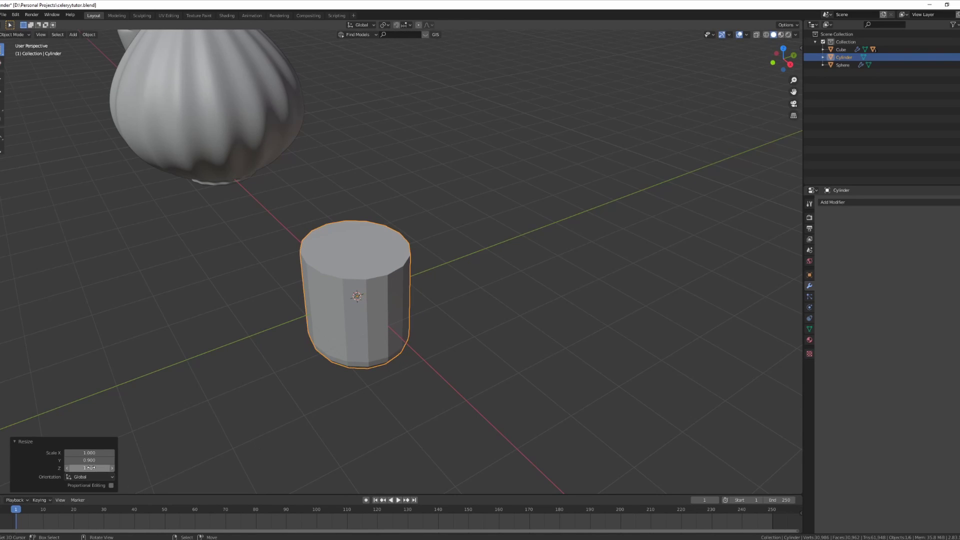
# Select the cylinder's top rim in Edit Mode and raise it 1 m along Z.
pyautogui.moveTo(385, 380); pyautogui.dragTo(430, 368, button='middle')
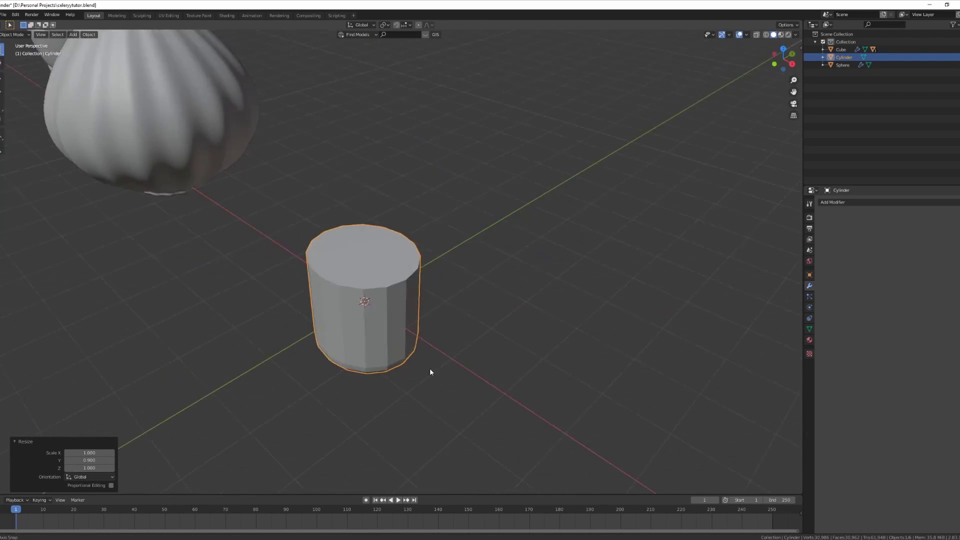
pyautogui.press('KP_1')
pyautogui.press('Tab')
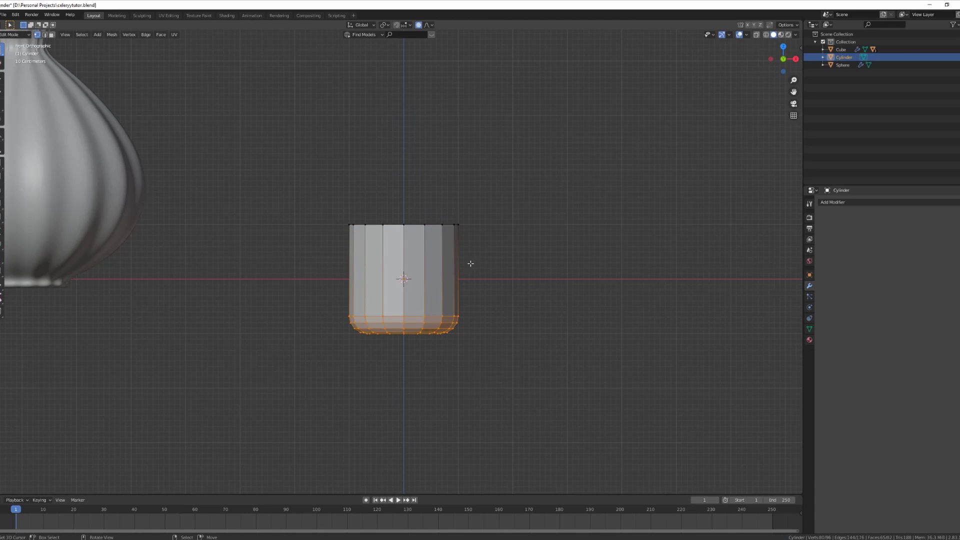
pyautogui.scroll(3, 398, 147)
pyautogui.keyDown('alt'); pyautogui.click(430, 285); pyautogui.keyUp('alt')
pyautogui.scroll(-5, 393, 313)
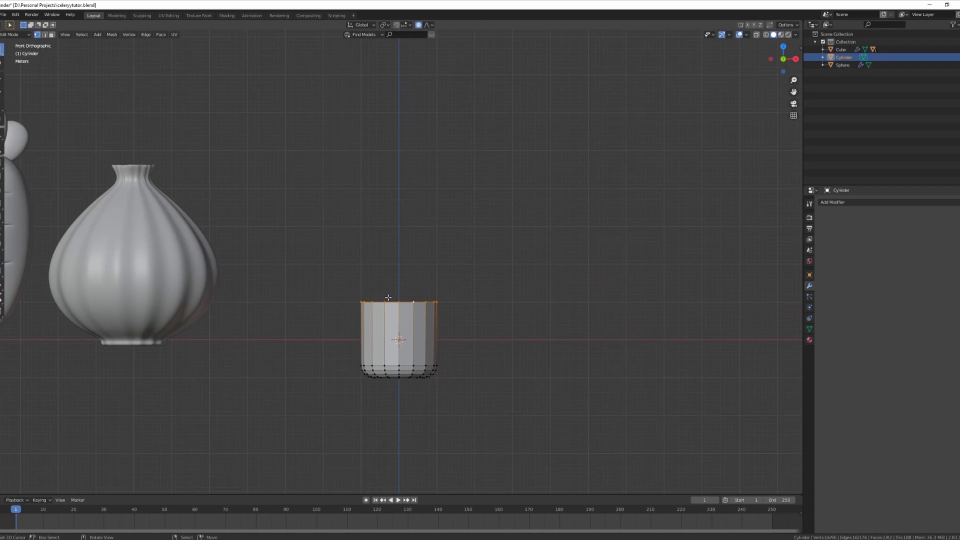
pyautogui.write('gz1')
pyautogui.press('Return')
# Inset the top face of the cylinder.
pyautogui.moveTo(467, 272); pyautogui.dragTo(513, 311, button='middle')
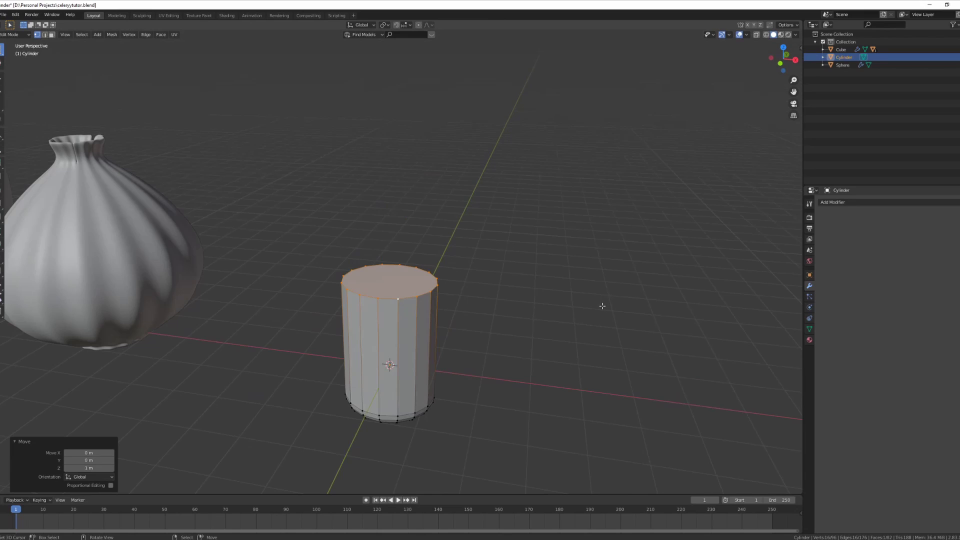
pyautogui.press('i')
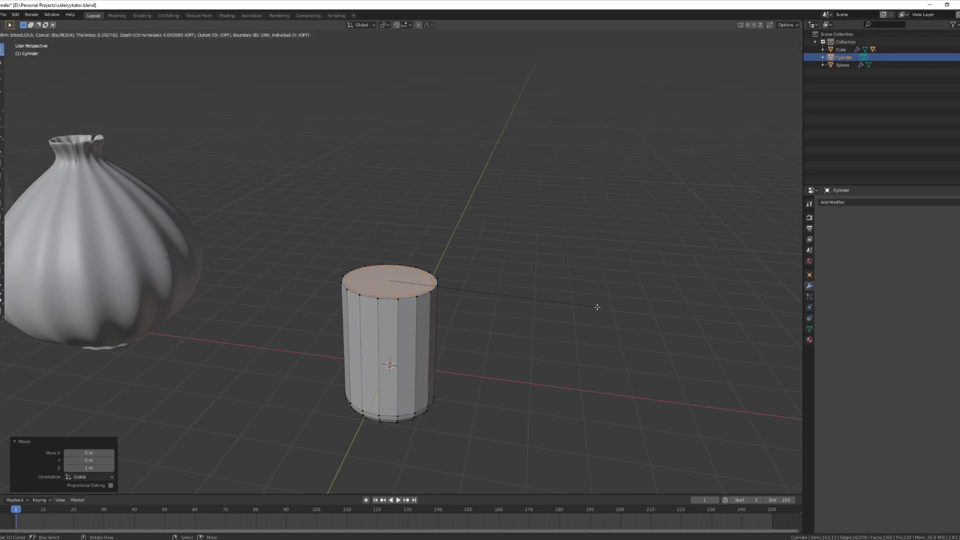
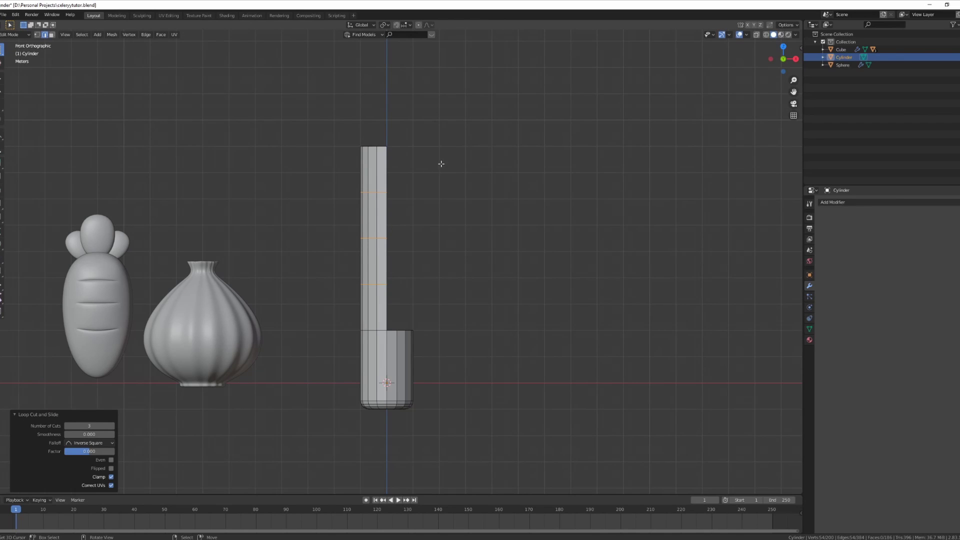
# Select the top rim edges of the tall half-round stalk and turn on proportional editing.
pyautogui.moveTo(441, 164); pyautogui.dragTo(415, 215, button='middle')
pyautogui.click(351, 161)
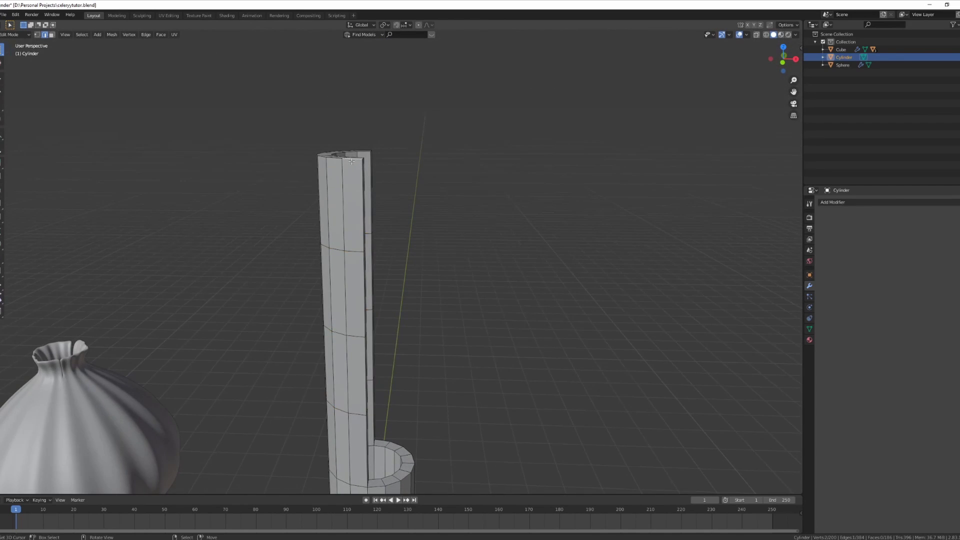
pyautogui.moveTo(351, 161); pyautogui.dragTo(351, 199, button='middle')
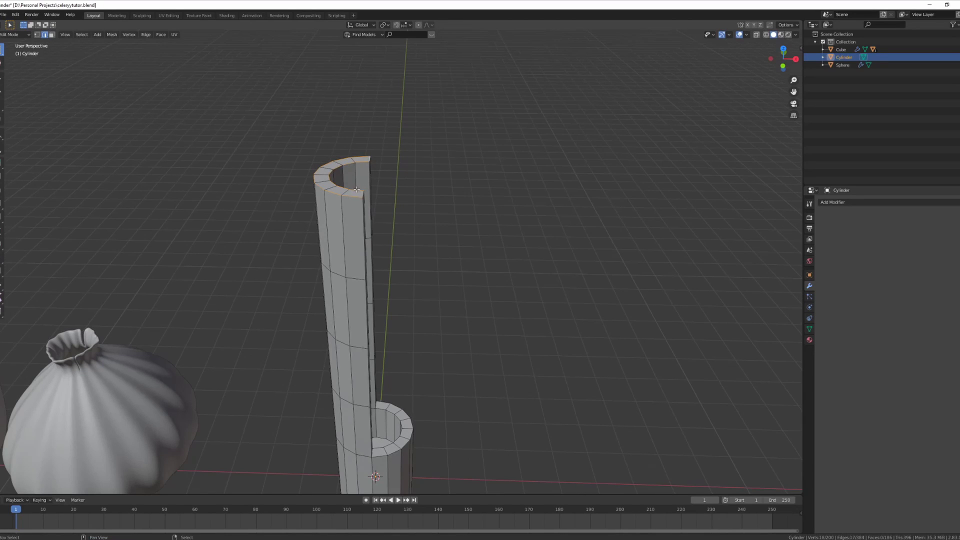
pyautogui.keyDown('shift'); pyautogui.click(360, 193); pyautogui.keyUp('shift')
pyautogui.keyDown('shift'); pyautogui.moveTo(441, 335); pyautogui.dragTo(499, 289, button='middle'); pyautogui.keyUp('shift')
pyautogui.press('KP_1')
pyautogui.scroll(-1, 478, 255)
# Try bending the tall stalk by shifting its top rim about -1.64 m along X with a proportional size of about 2.85.
pyautogui.press('g')
pyautogui.press('x')
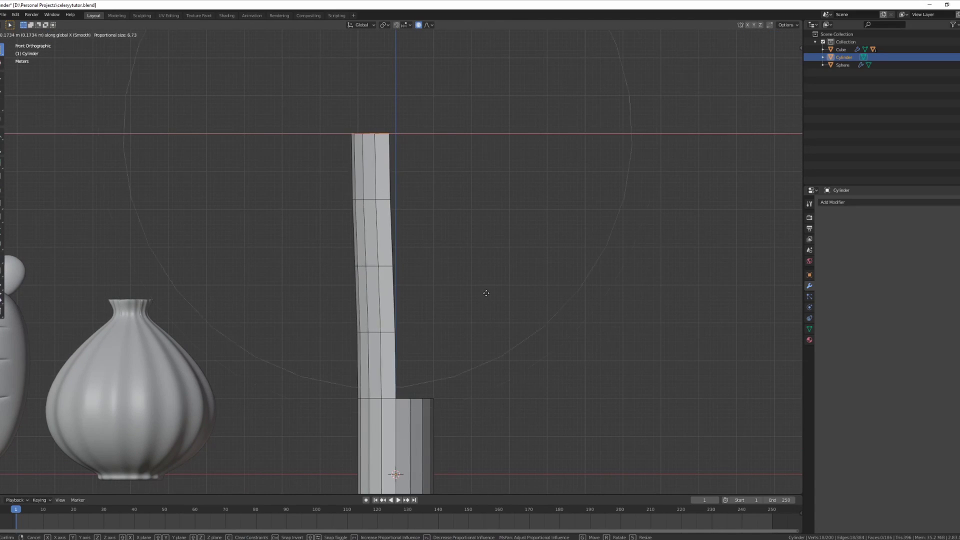
pyautogui.scroll(9, 486, 293)
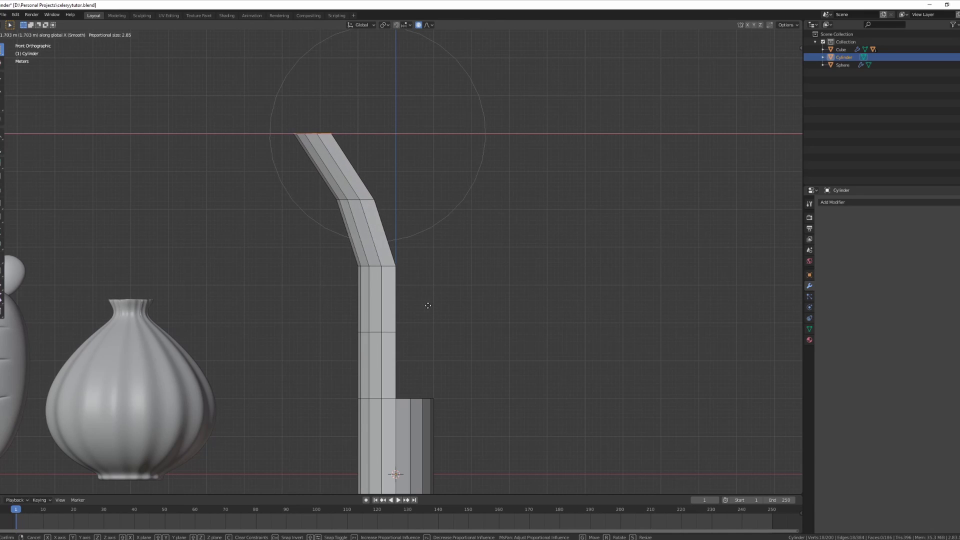
pyautogui.click(428, 307)
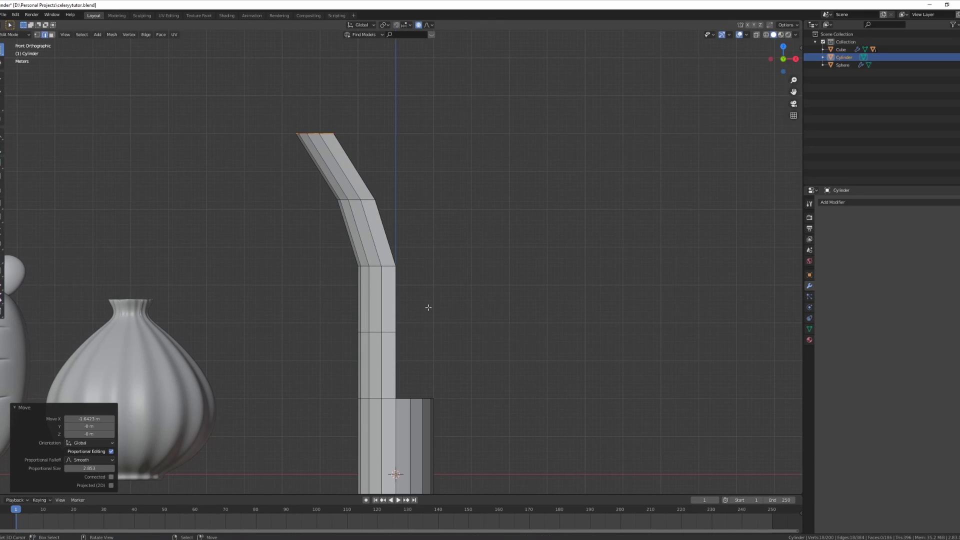
pyautogui.press('g')
pyautogui.press('x')
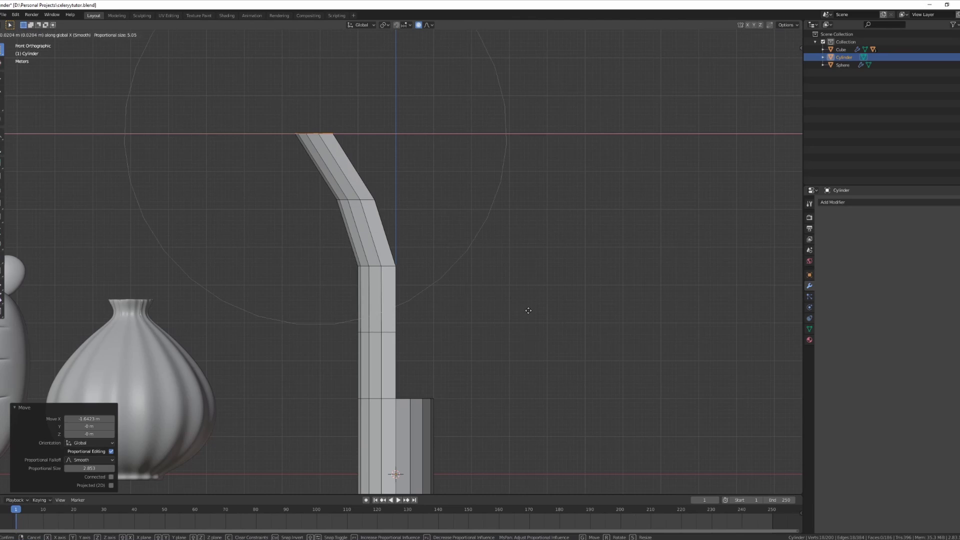
pyautogui.scroll(3, 528, 311)
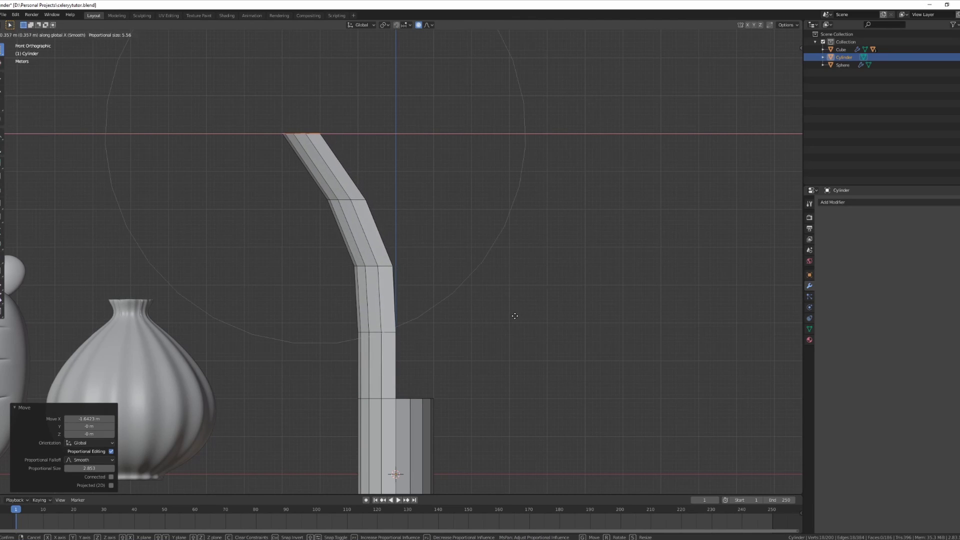
pyautogui.rightClick(483, 325)
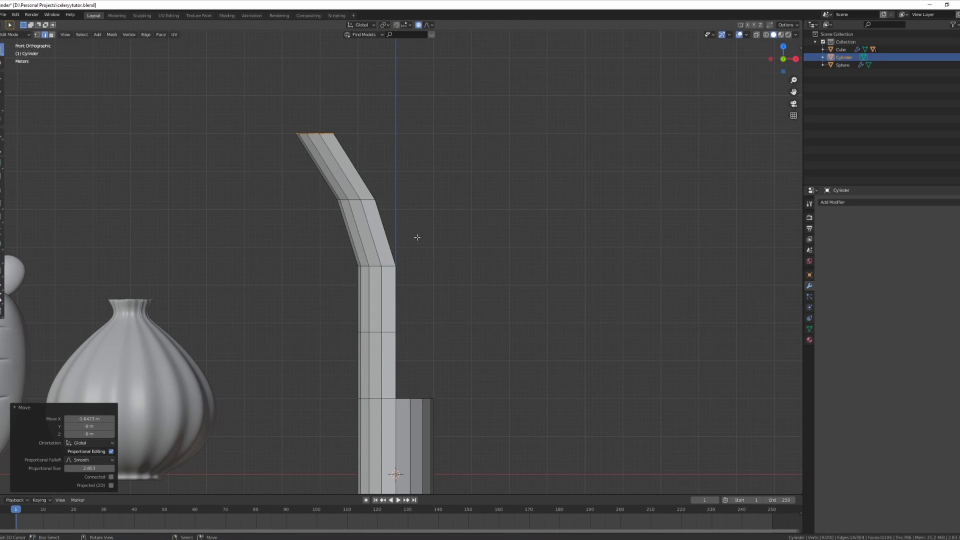
pyautogui.hotkey('ctrl', 'z')
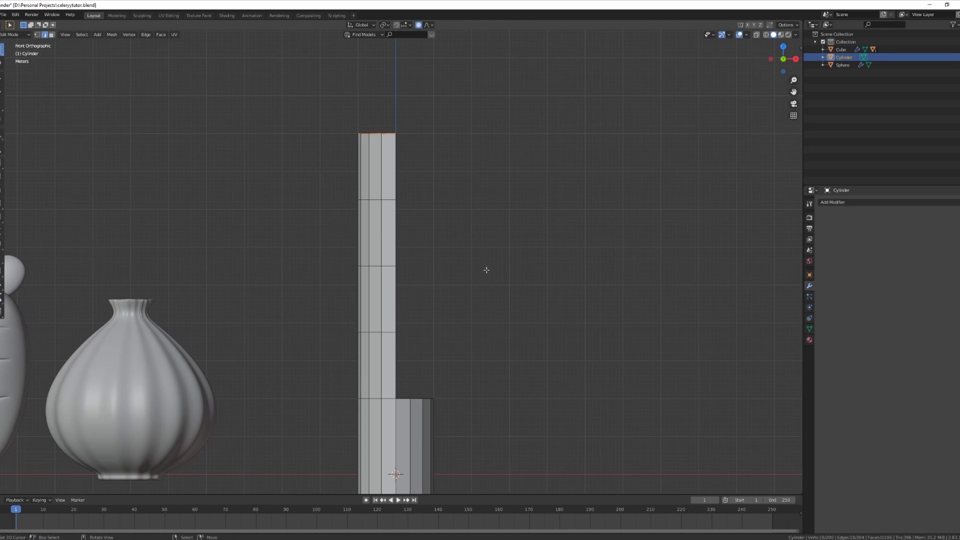
# Shift the tall stalk's top rim about -0.46 m along X with a proportional size of about 2.85.
pyautogui.press('g')
pyautogui.press('x')
pyautogui.scroll(7, 480, 270)
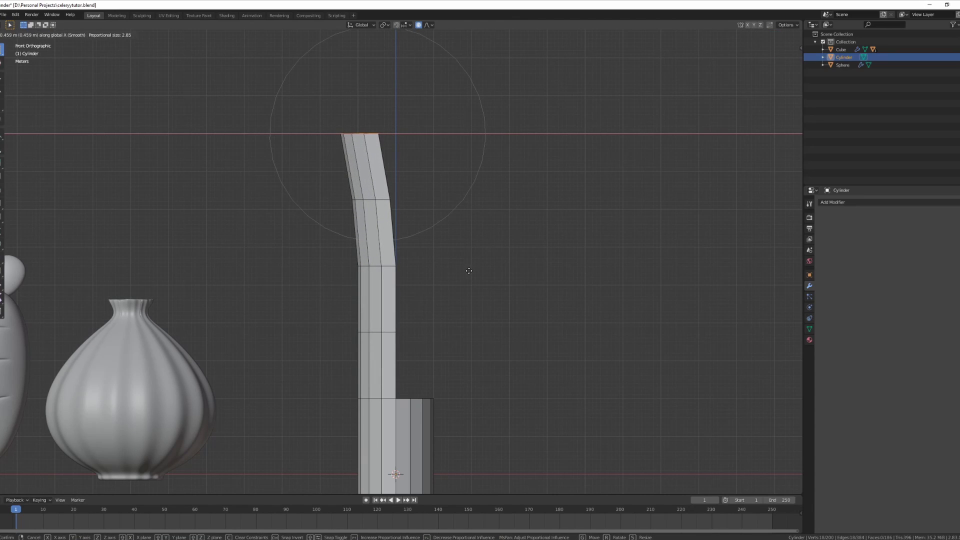
pyautogui.click(470, 270)
# Bend the tall stalk further along negative X using a wider proportional influence and return to Object Mode.
pyautogui.press('g')
pyautogui.scroll(-5, 470, 270)
pyautogui.press('x')
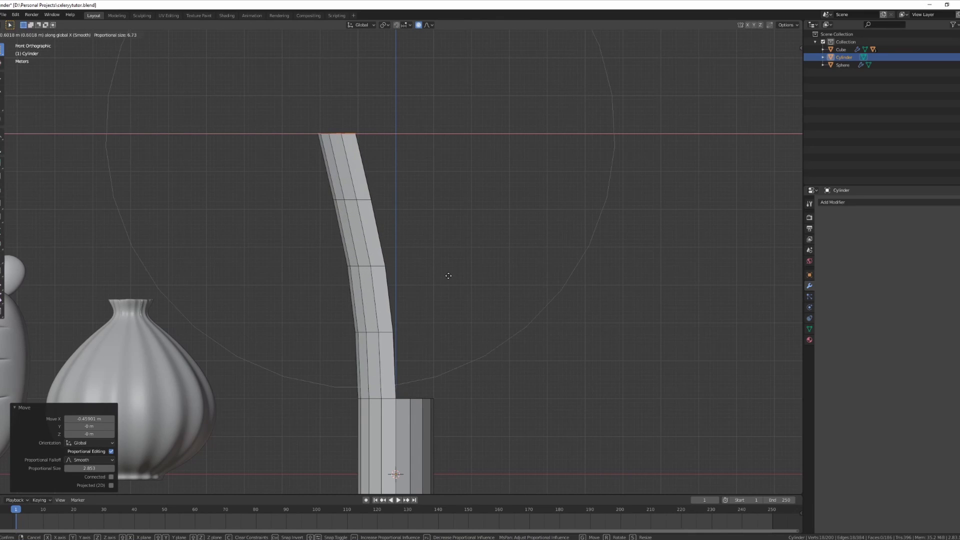
pyautogui.scroll(1, 446, 278)
pyautogui.scroll(-2, 445, 277)
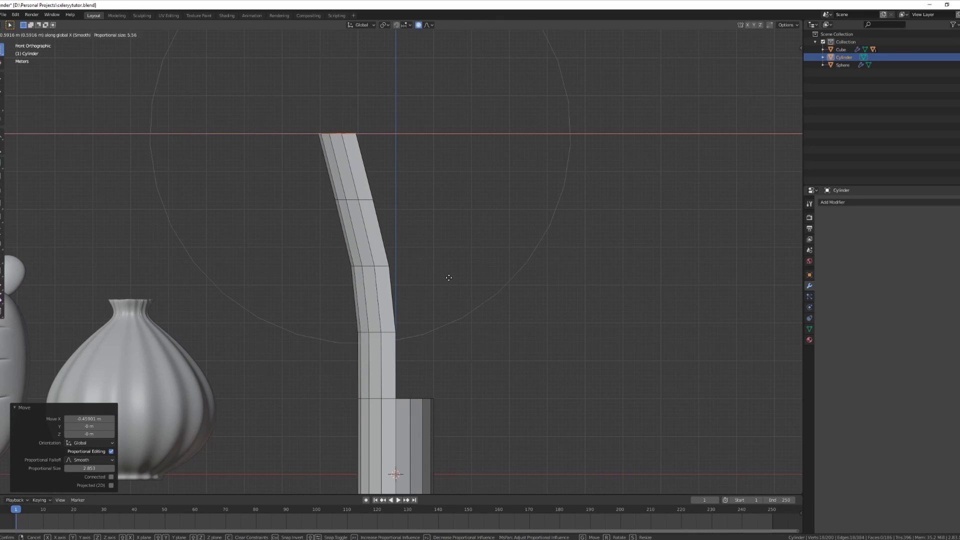
pyautogui.click(446, 278)
pyautogui.press('Tab')
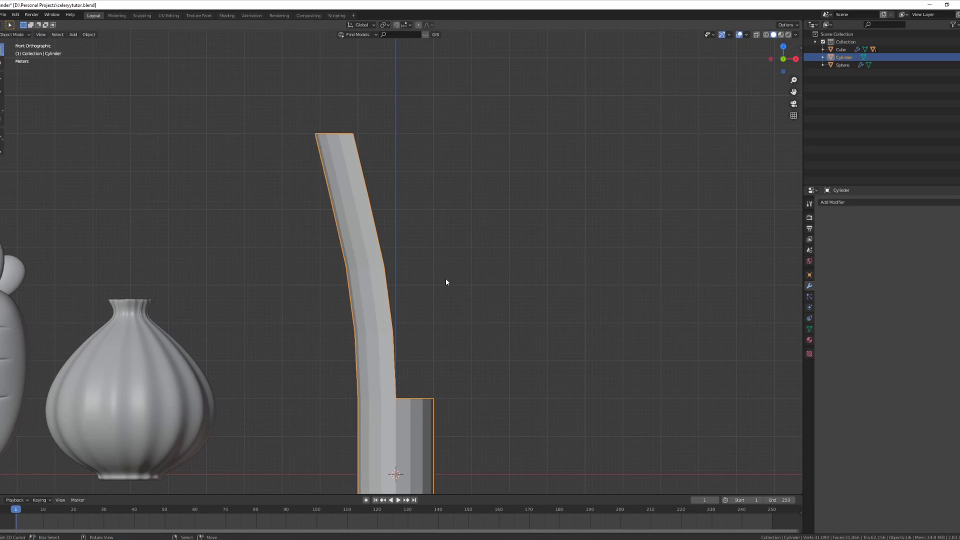
# In Edit Mode, select the open half of the base's rim faces and extrude them about 5 m upward with proportional editing off.
pyautogui.moveTo(446, 281); pyautogui.dragTo(413, 311, button='middle')
pyautogui.scroll(3, 413, 311)
pyautogui.press('Tab')
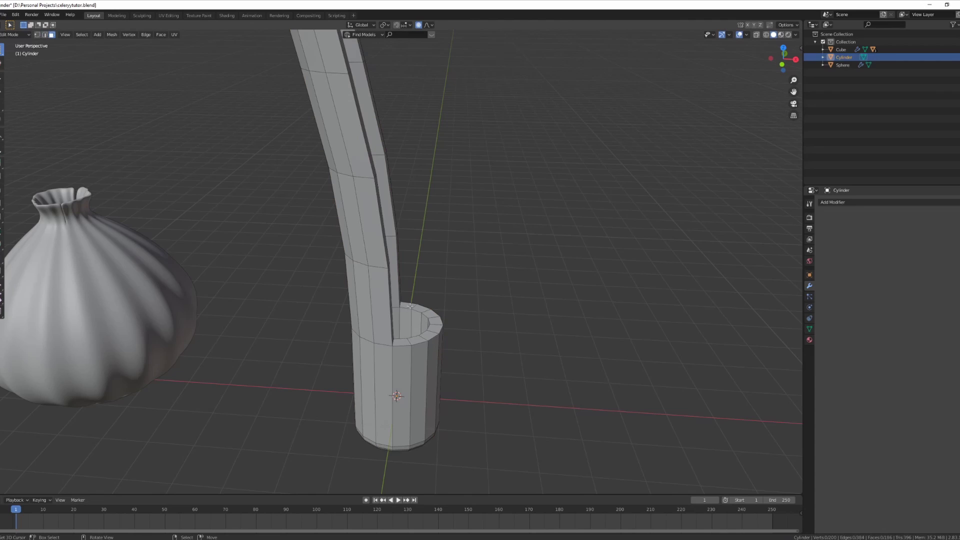
pyautogui.click(410, 305)
pyautogui.keyDown('shift'); pyautogui.click(422, 308); pyautogui.keyUp('shift')
pyautogui.keyDown('shift'); pyautogui.click(436, 321); pyautogui.keyUp('shift')
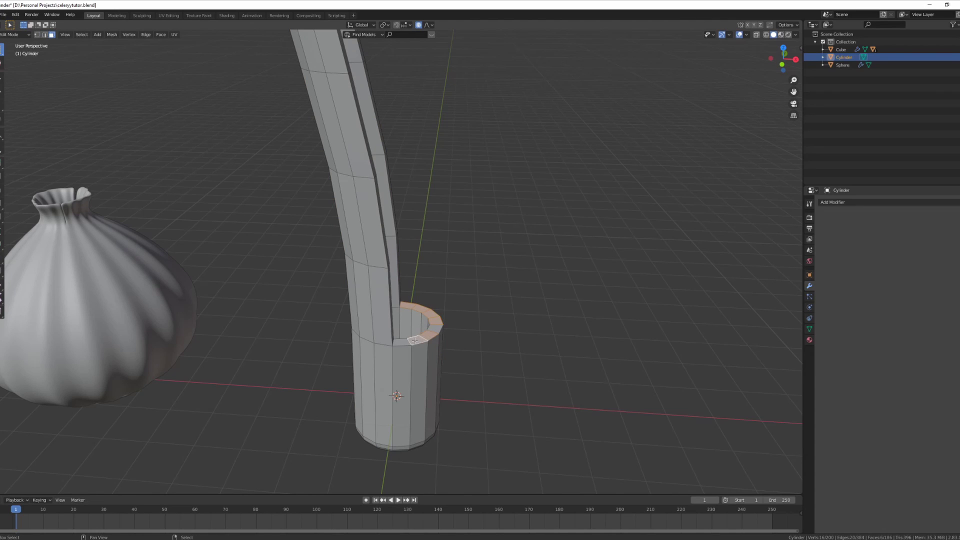
pyautogui.press('KP_1')
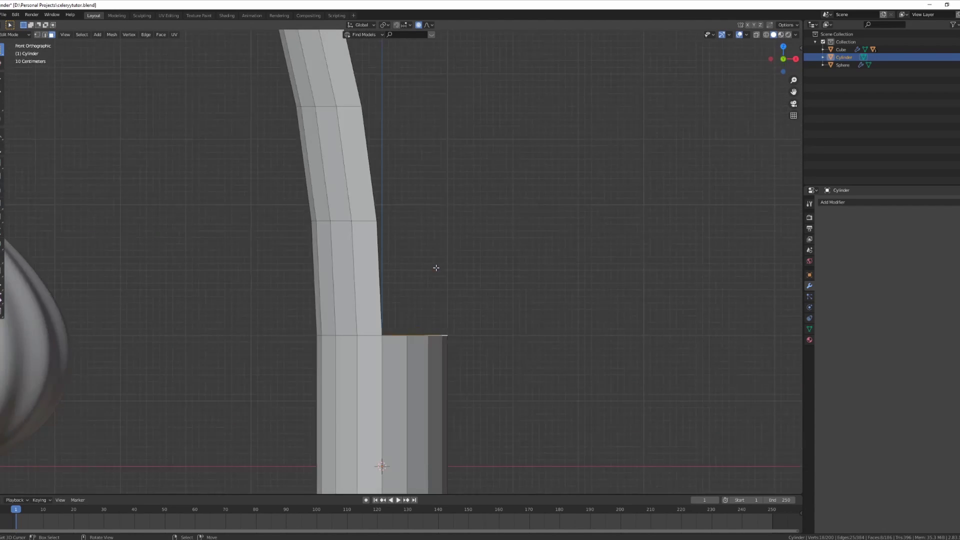
pyautogui.click(420, 26)
pyautogui.scroll(2, 489, 325)
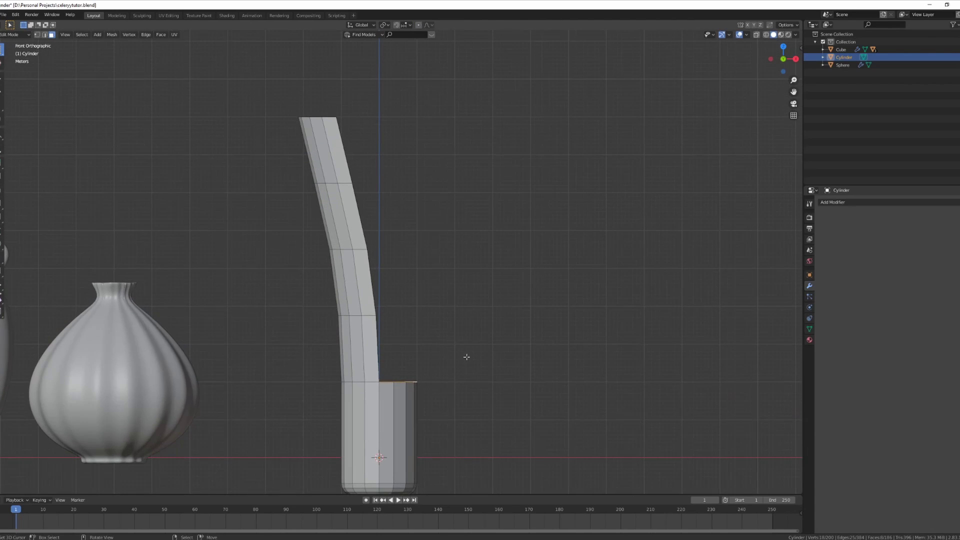
pyautogui.press('e')
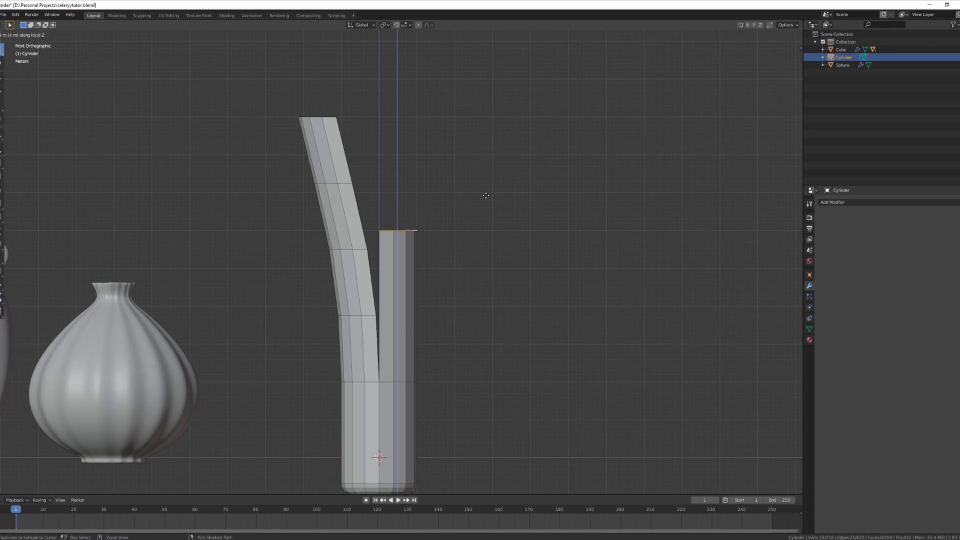
pyautogui.click(492, 184)
# Add three evenly spaced horizontal loop cuts around the newly extruded half-round stalk.
pyautogui.moveTo(424, 278); pyautogui.dragTo(442, 346, button='middle')
pyautogui.hotkey('ctrl', 'r')
pyautogui.scroll(2, 422, 295)
pyautogui.click(422, 295)
pyautogui.rightClick(422, 295)
pyautogui.scroll(2, 397, 278)
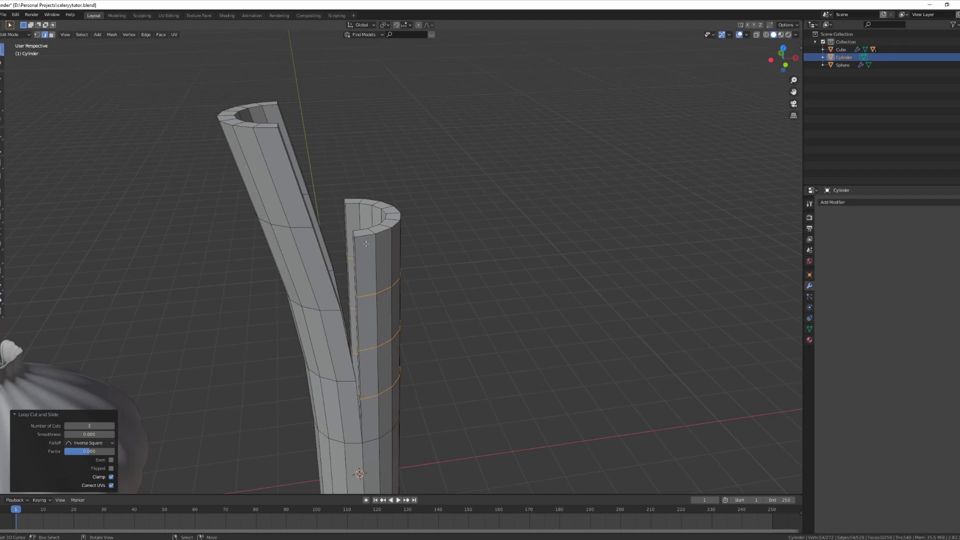
pyautogui.hotkey('alt', 'a')
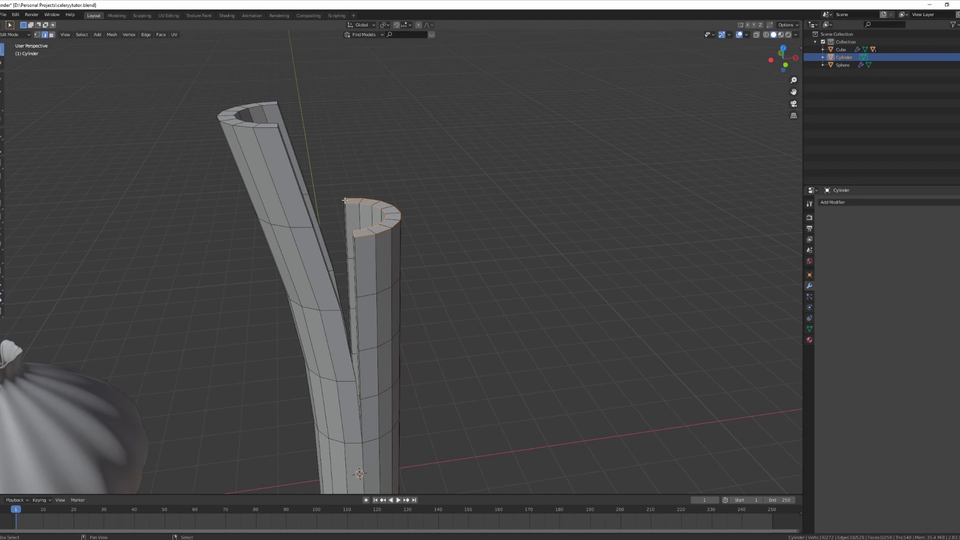
pyautogui.press('KP_1')
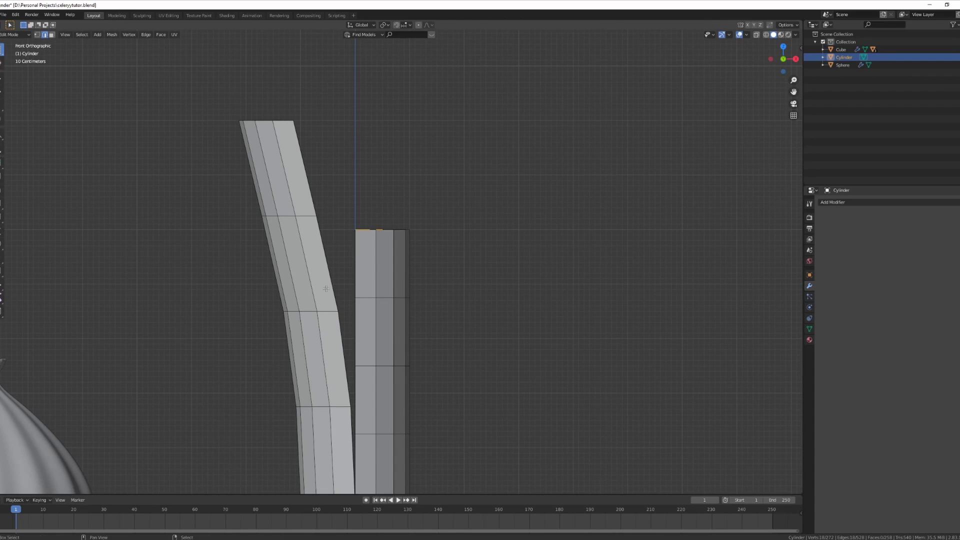
pyautogui.keyDown('shift'); pyautogui.moveTo(326, 288); pyautogui.dragTo(393, 179, button='middle'); pyautogui.keyUp('shift')
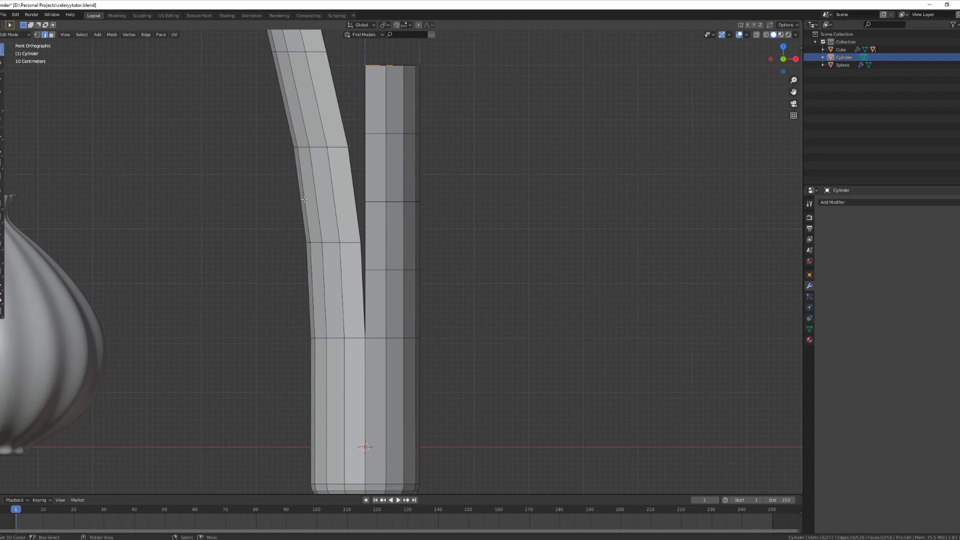
# Select all four horizontal bands of side faces around the shorter straight stalk.
pyautogui.moveTo(408, 177); pyautogui.dragTo(434, 206, button='middle')
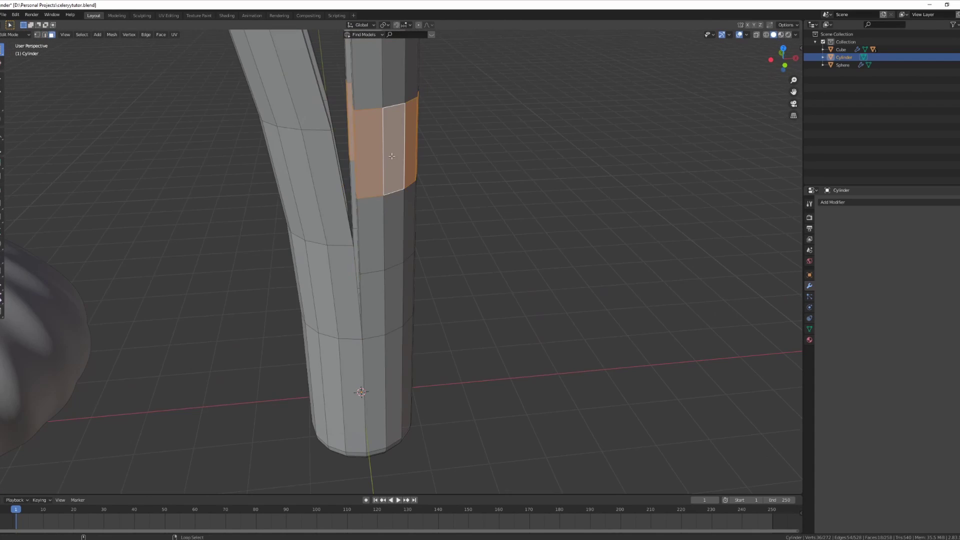
pyautogui.keyDown('alt'); pyautogui.click(394, 213); pyautogui.keyUp('alt')
pyautogui.keyDown('alt'); pyautogui.keyDown('shift'); pyautogui.click(395, 283); pyautogui.keyUp('shift'); pyautogui.keyUp('alt')
pyautogui.moveTo(395, 283); pyautogui.dragTo(390, 273, button='middle')
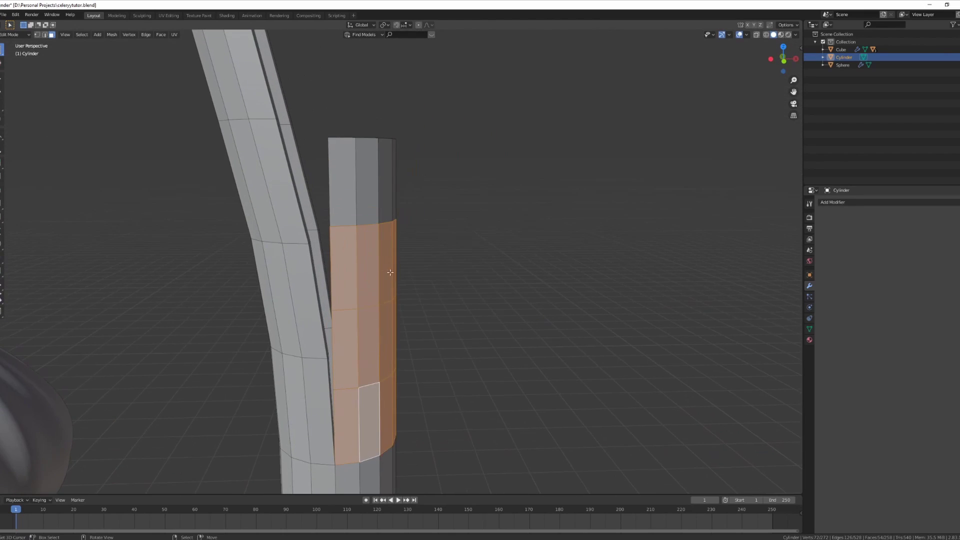
pyautogui.keyDown('alt'); pyautogui.keyDown('shift'); pyautogui.click(368, 190); pyautogui.keyUp('shift'); pyautogui.keyUp('alt')
# Add all top rim faces of the straight stalk to the selection and separate the selection into its own object.
pyautogui.moveTo(367, 190); pyautogui.dragTo(329, 272, button='middle')
pyautogui.keyDown('shift'); pyautogui.click(352, 275); pyautogui.keyUp('shift')
pyautogui.keyDown('shift'); pyautogui.click(359, 266); pyautogui.keyUp('shift')
pyautogui.keyDown('shift'); pyautogui.click(362, 251); pyautogui.keyUp('shift')
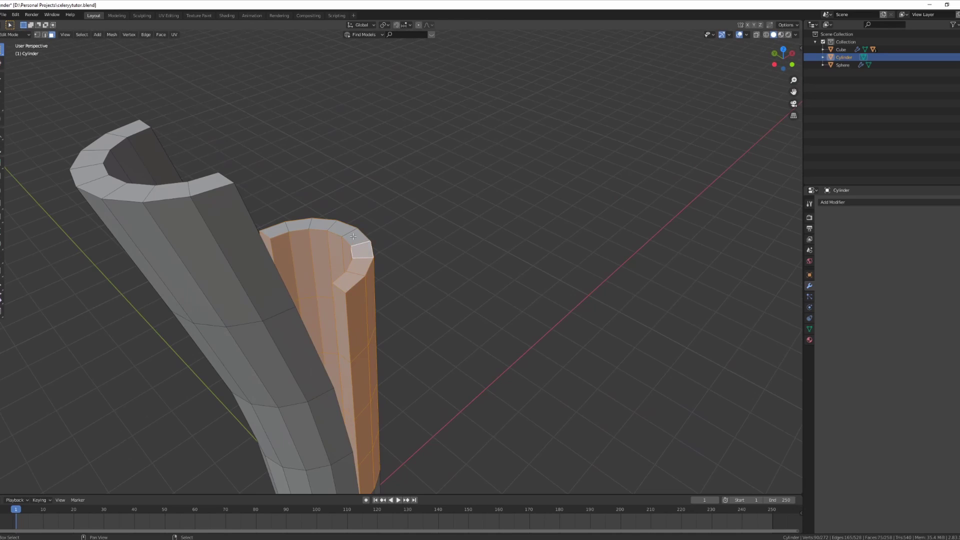
pyautogui.keyDown('shift'); pyautogui.click(356, 238); pyautogui.keyUp('shift')
pyautogui.keyDown('shift'); pyautogui.click(341, 229); pyautogui.keyUp('shift')
pyautogui.keyDown('shift'); pyautogui.click(296, 227); pyautogui.keyUp('shift')
pyautogui.keyDown('shift'); pyautogui.click(323, 224); pyautogui.keyUp('shift')
pyautogui.keyDown('shift'); pyautogui.click(275, 229); pyautogui.keyUp('shift')
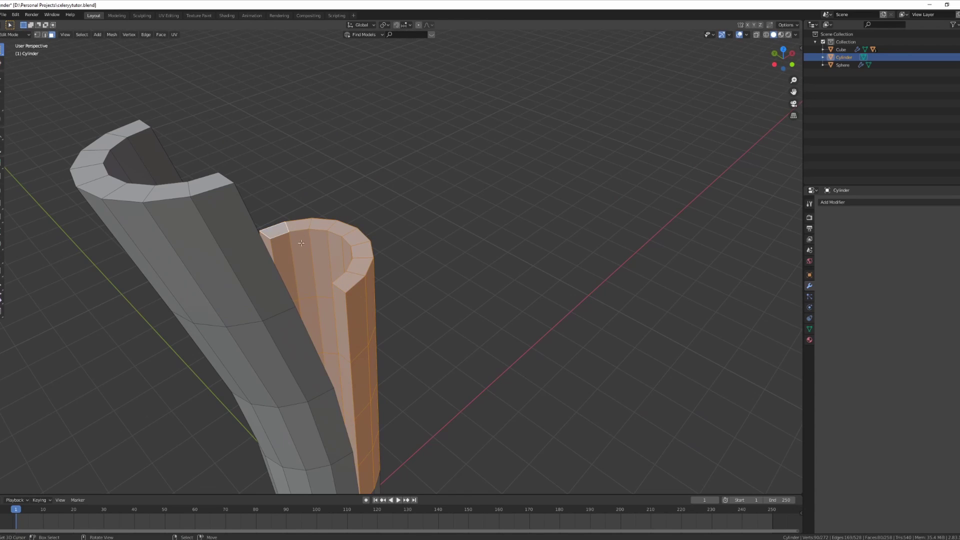
pyautogui.moveTo(320, 280); pyautogui.dragTo(364, 211, button='middle')
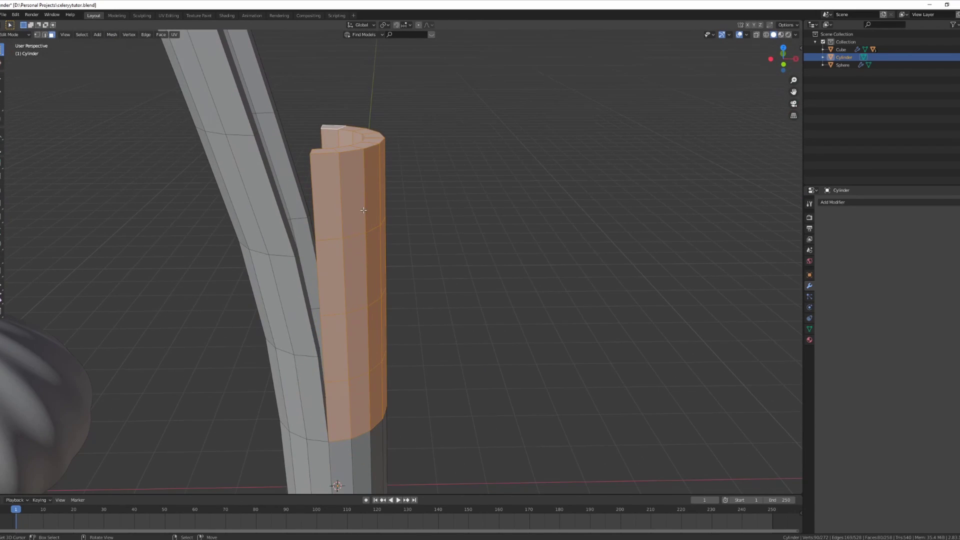
pyautogui.press('p')
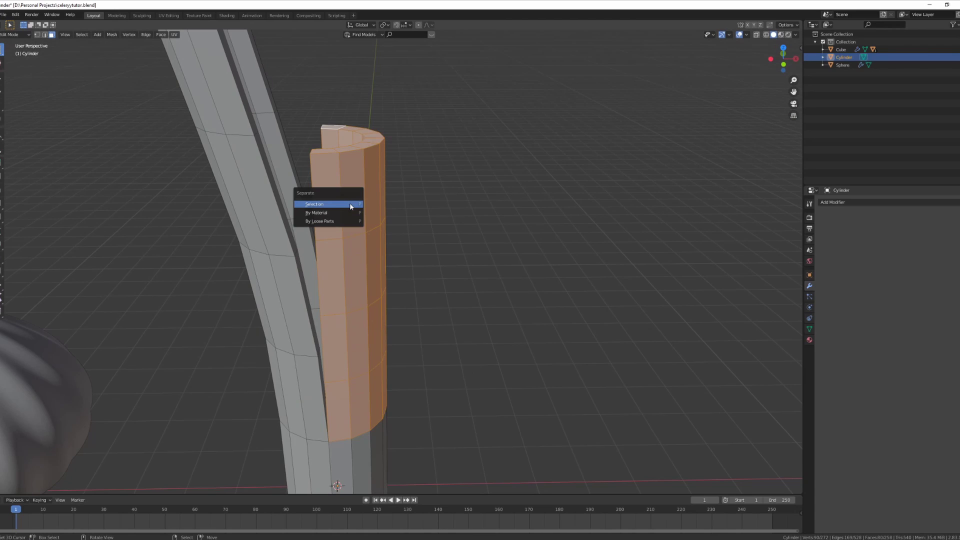
pyautogui.click(350, 204)
# Return to Object Mode and select only the separated straight stalk.
pyautogui.moveTo(413, 268); pyautogui.dragTo(423, 288, button='middle')
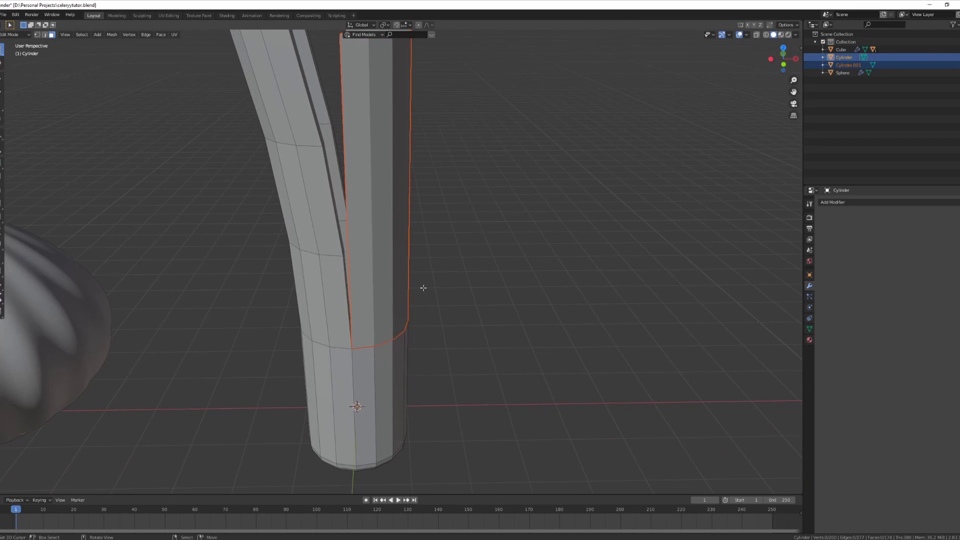
pyautogui.press('Tab')
pyautogui.click(394, 267)
pyautogui.press('g')
pyautogui.press('x')
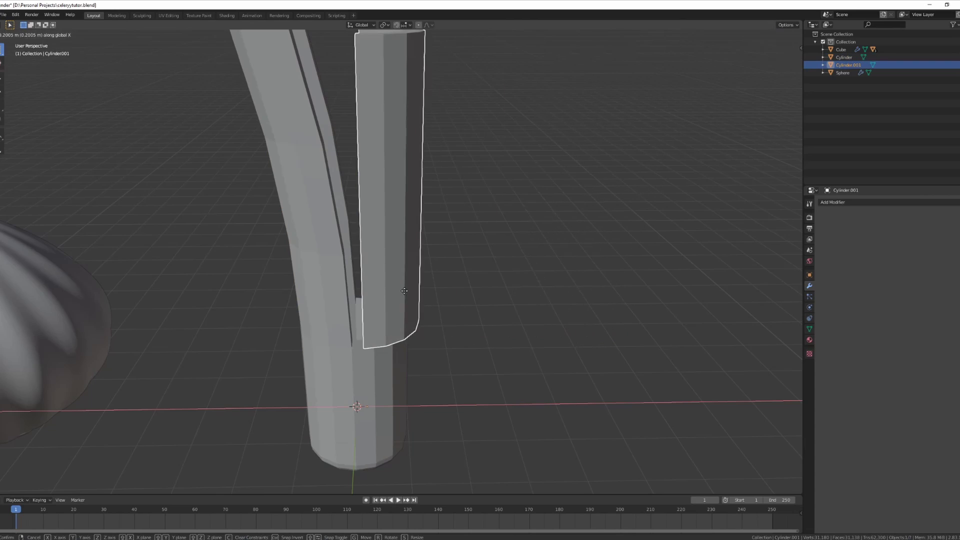
pyautogui.rightClick(445, 293)
# Select the inner and outer top rim edges of the separated straight stalk in Edit Mode.
pyautogui.press('KP_1')
pyautogui.press('Tab')
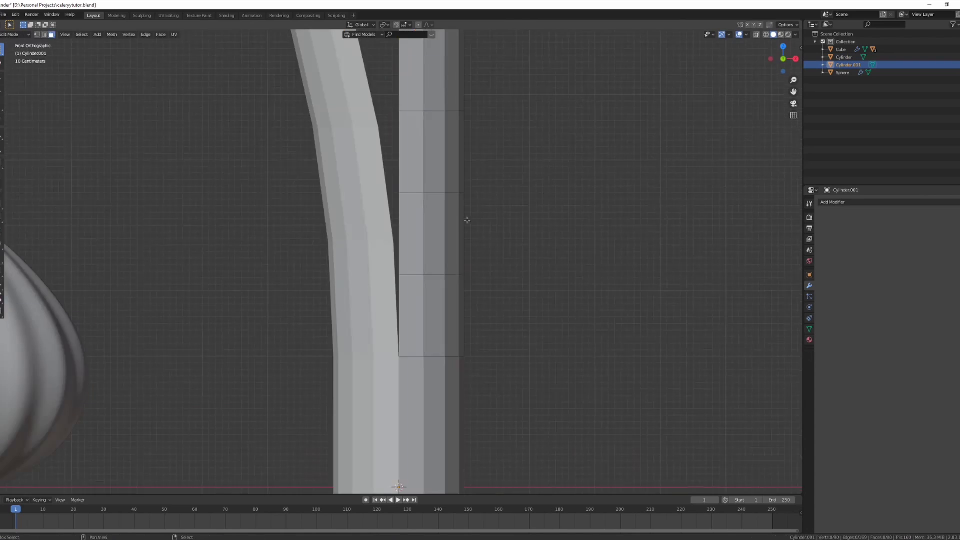
pyautogui.keyDown('shift'); pyautogui.moveTo(467, 220); pyautogui.dragTo(465, 338, button='middle'); pyautogui.keyUp('shift')
pyautogui.click(432, 188)
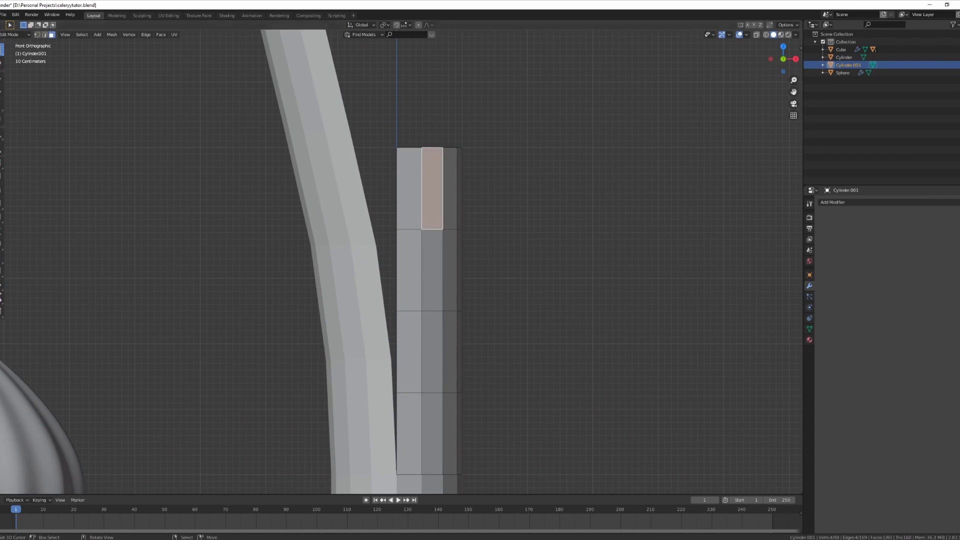
pyautogui.press('2')
pyautogui.keyDown('alt'); pyautogui.click(427, 147); pyautogui.keyUp('alt')
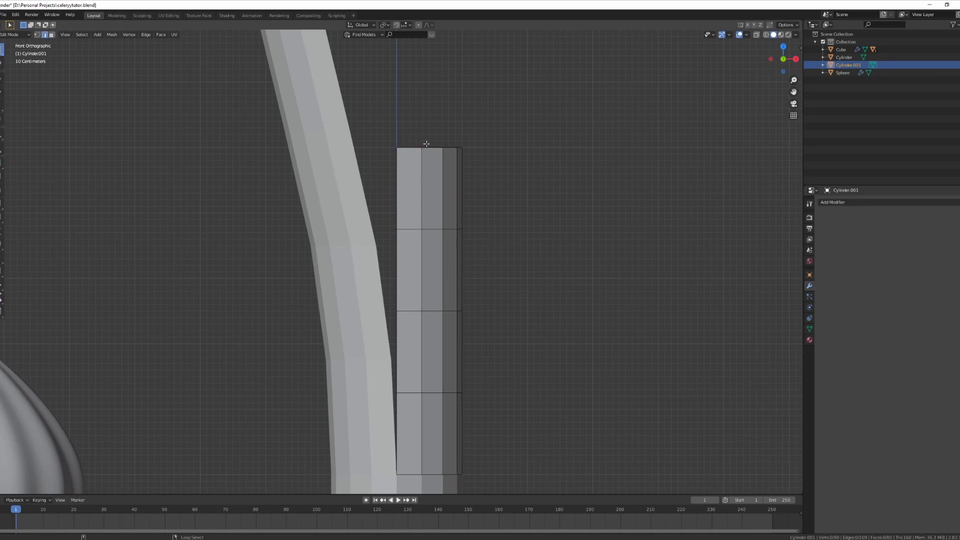
pyautogui.moveTo(427, 146); pyautogui.dragTo(416, 138, button='middle')
pyautogui.keyDown('alt'); pyautogui.keyDown('shift'); pyautogui.click(403, 145); pyautogui.keyUp('shift'); pyautogui.keyUp('alt')
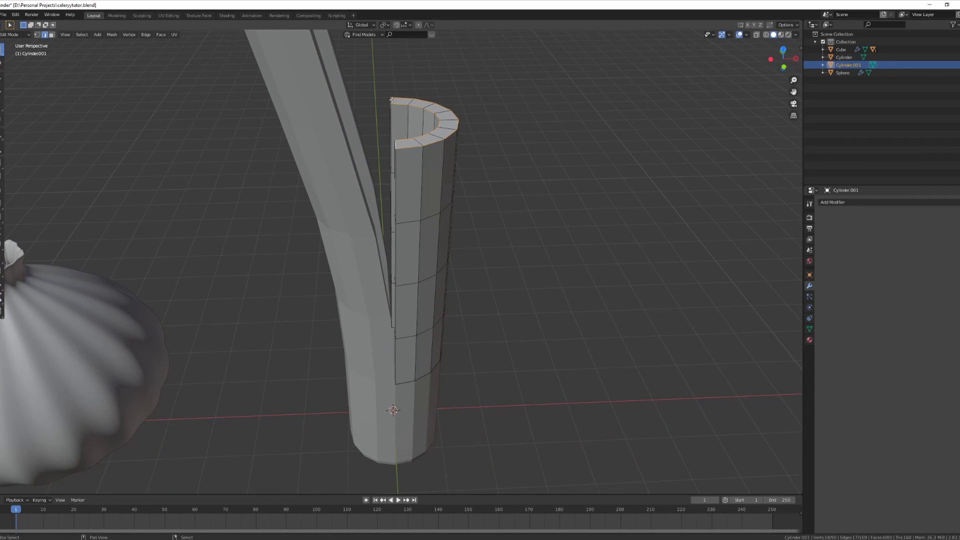
# Bend the straight stalk's top rim outward about 0.41 m along X, using proportional editing with a size of about 1.95.
pyautogui.click(418, 25)
pyautogui.press('KP_1')
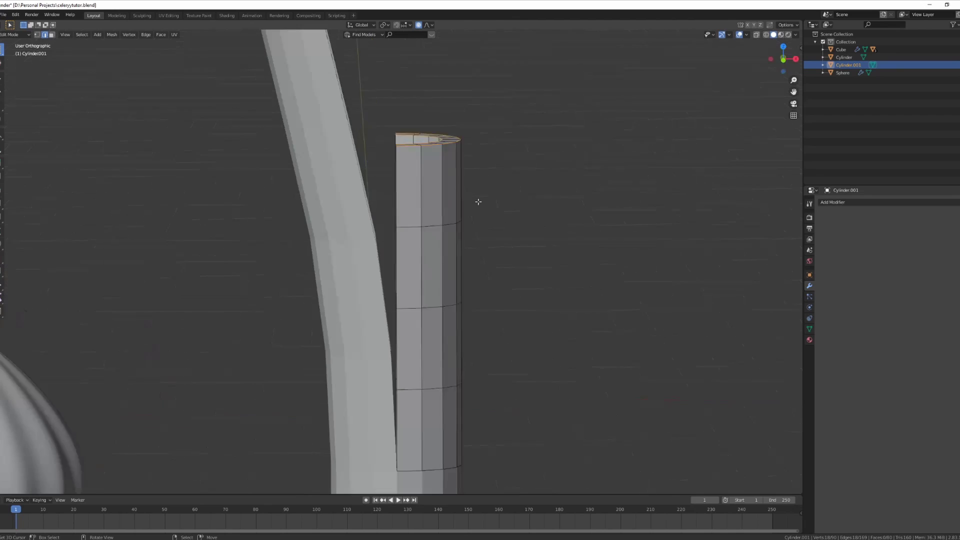
pyautogui.scroll(-3, 478, 201)
pyautogui.press('g')
pyautogui.press('x')
pyautogui.scroll(13, 522, 197)
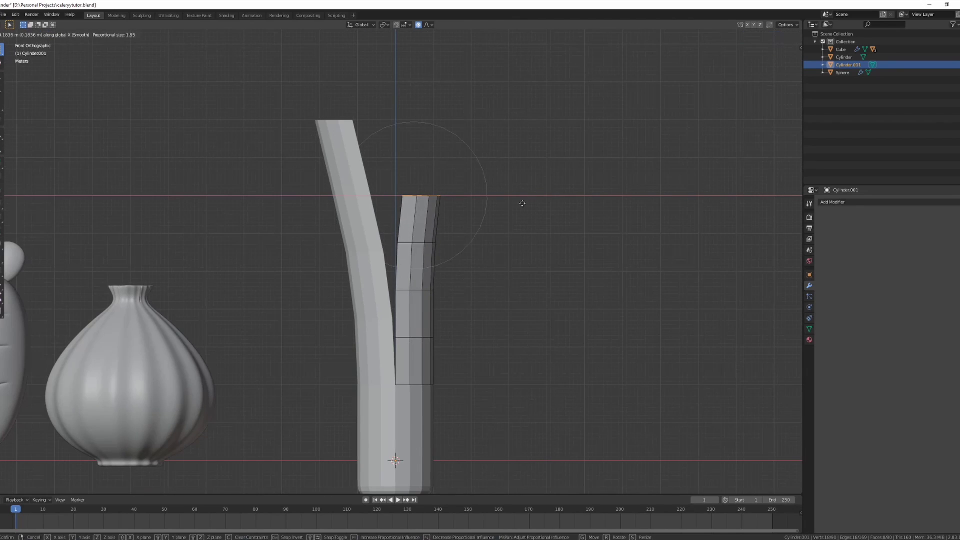
pyautogui.click(529, 211)
# Bend the same rim about 0.22 m further outward along X with a proportional size of 3.80 and leave Edit Mode.
pyautogui.press('g')
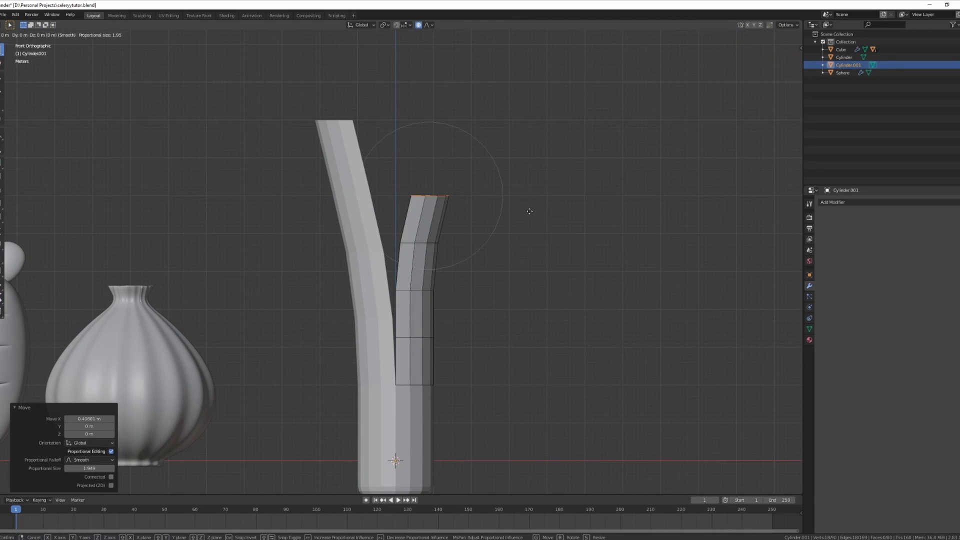
pyautogui.press('x')
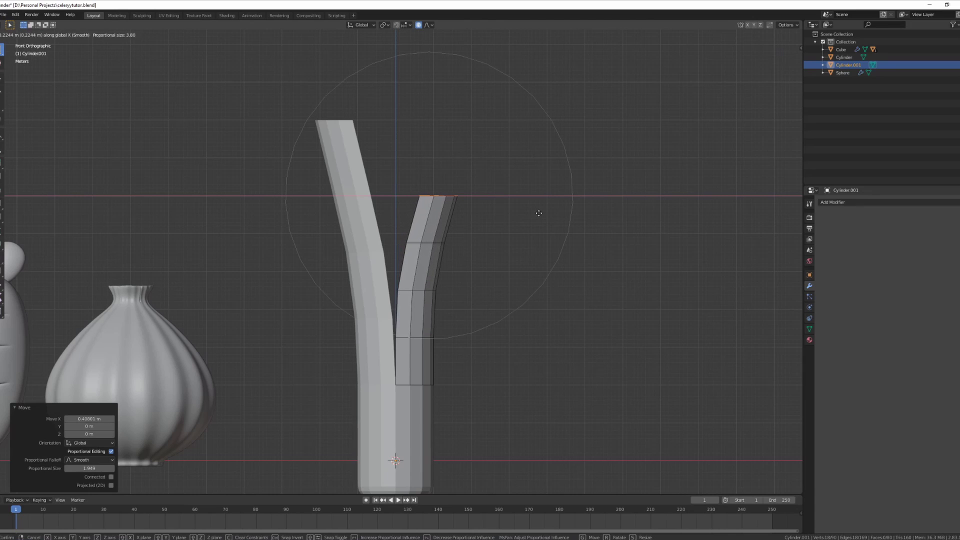
pyautogui.click(538, 212)
pyautogui.press('Tab')
# Widen the shorter stalk's top rim by a factor of 1.264 along Y with proportional size 1.95, and save the file.
pyautogui.moveTo(474, 264); pyautogui.dragTo(425, 205, button='middle')
pyautogui.press('Tab')
pyautogui.press('s')
pyautogui.press('y')
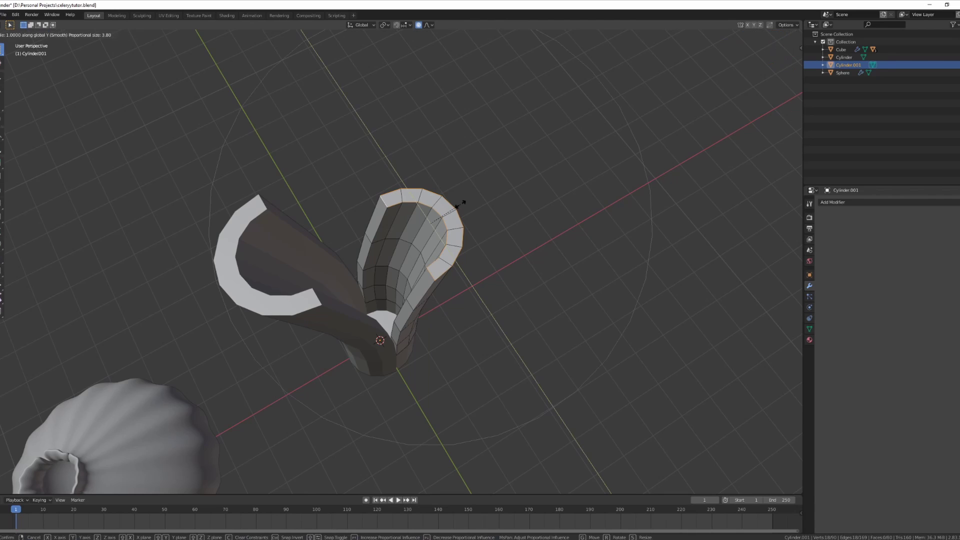
pyautogui.scroll(-3, 464, 204)
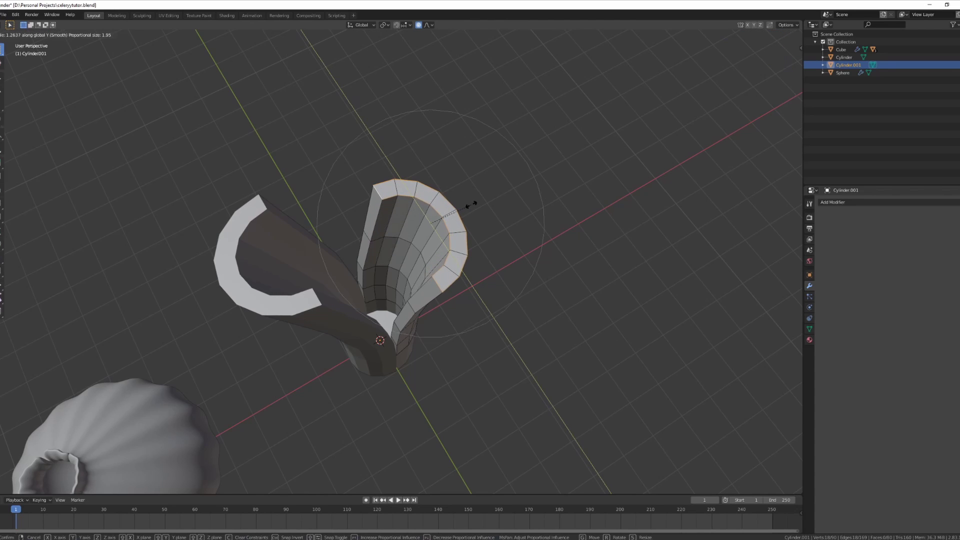
pyautogui.click(467, 205)
pyautogui.moveTo(467, 205)
pyautogui.mouseDown(button='middle')
pyautogui.moveTo(444, 226)
pyautogui.moveTo(451, 214)
pyautogui.mouseUp(button='middle')
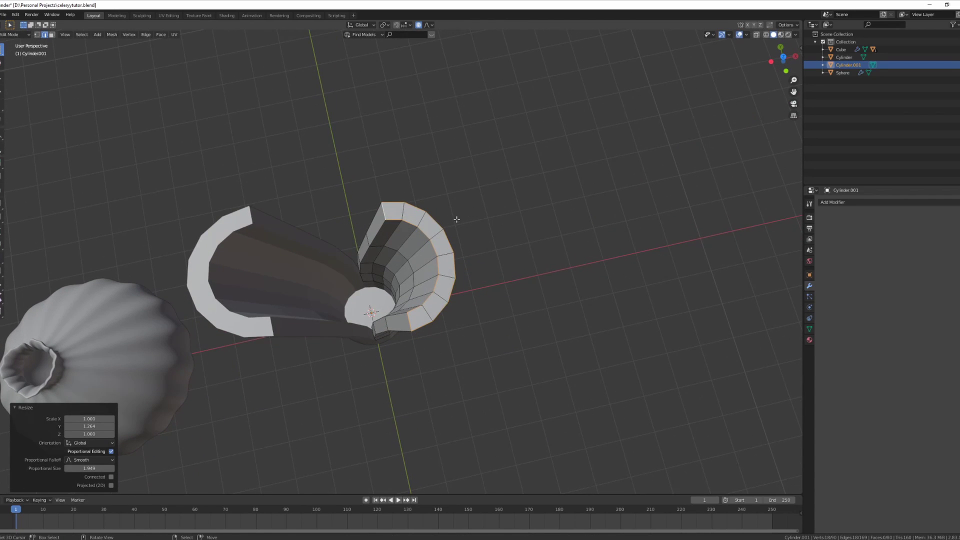
pyautogui.hotkey('ctrl', 's')
pyautogui.press('KP_Decimal')
pyautogui.press('Tab')
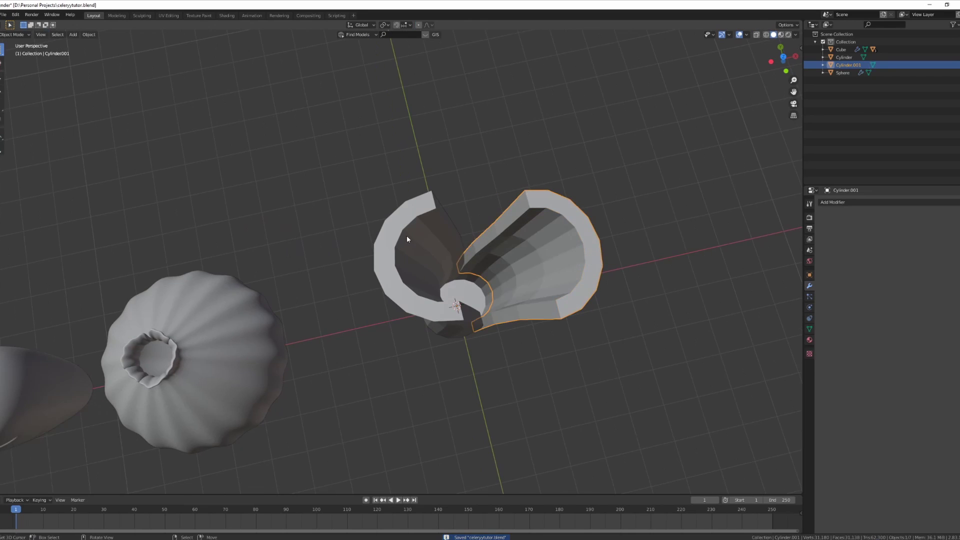
# Select the taller stalk's top rim edges in Edit Mode and scale them along Y.
pyautogui.click(407, 239)
pyautogui.press('Tab')
pyautogui.moveTo(407, 239); pyautogui.dragTo(385, 185, button='middle')
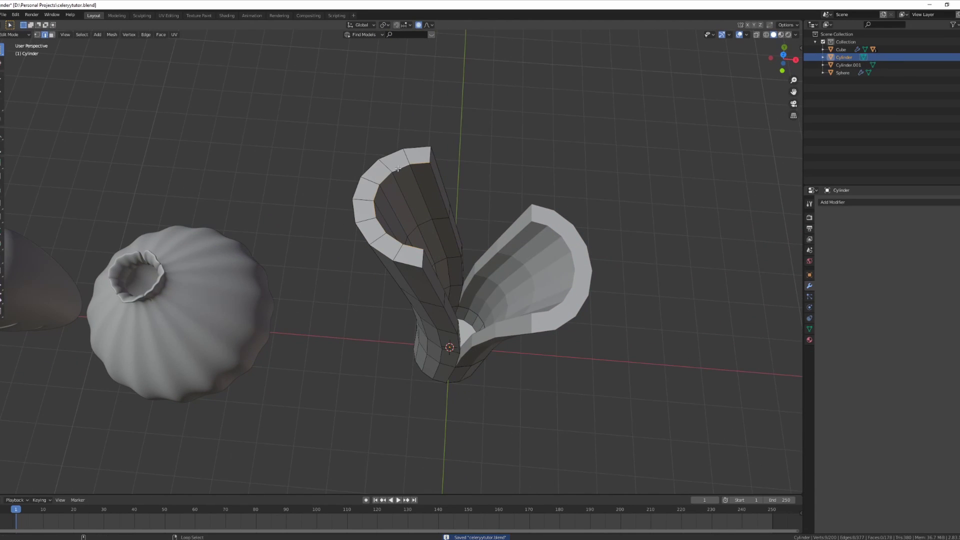
pyautogui.keyDown('alt'); pyautogui.click(391, 154); pyautogui.keyUp('alt')
pyautogui.keyDown('shift'); pyautogui.click(424, 257); pyautogui.keyUp('shift')
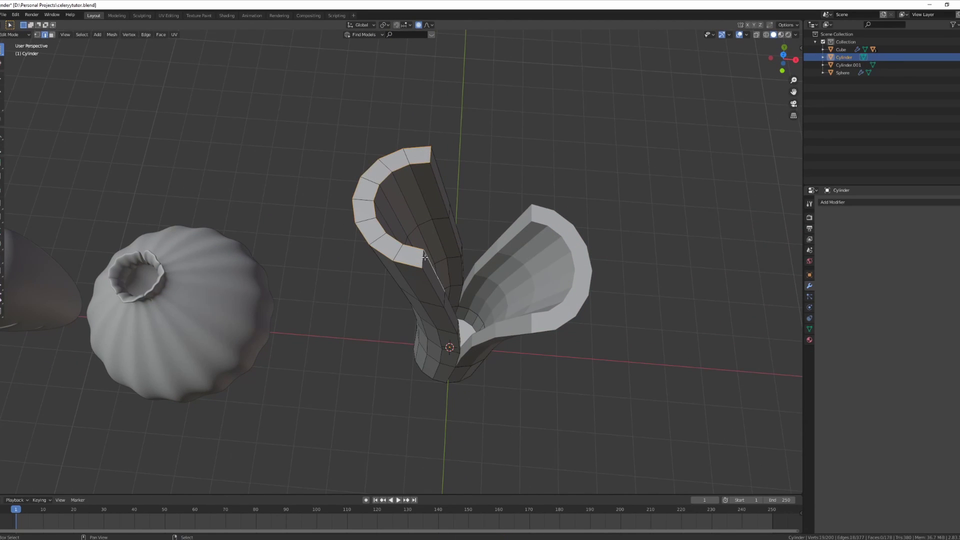
pyautogui.press('s')
pyautogui.press('y')
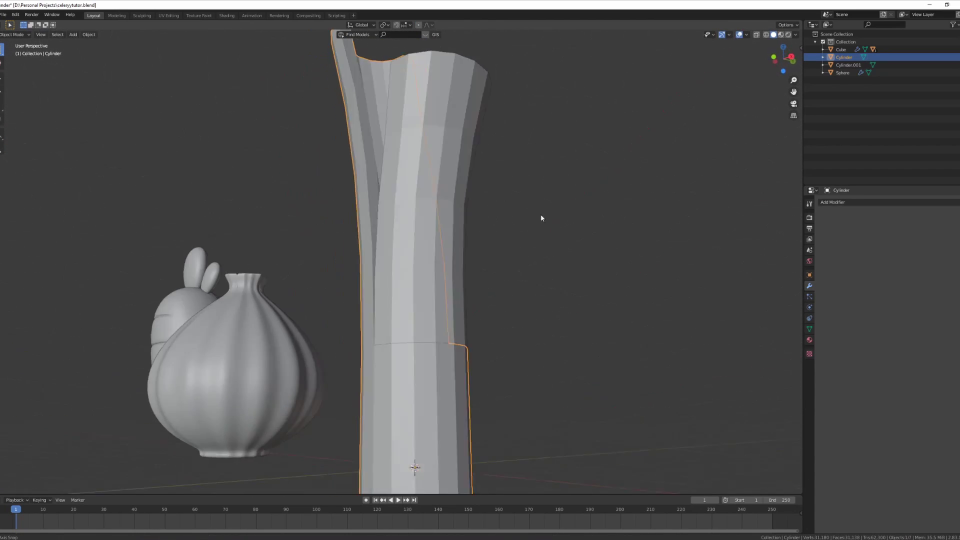
# Select the shorter stalk in Object Mode and save the file.
pyautogui.click(434, 367)
pyautogui.keyDown('shift'); pyautogui.moveTo(434, 366); pyautogui.dragTo(454, 267, button='middle'); pyautogui.keyUp('shift')
pyautogui.hotkey('ctrl', 's')
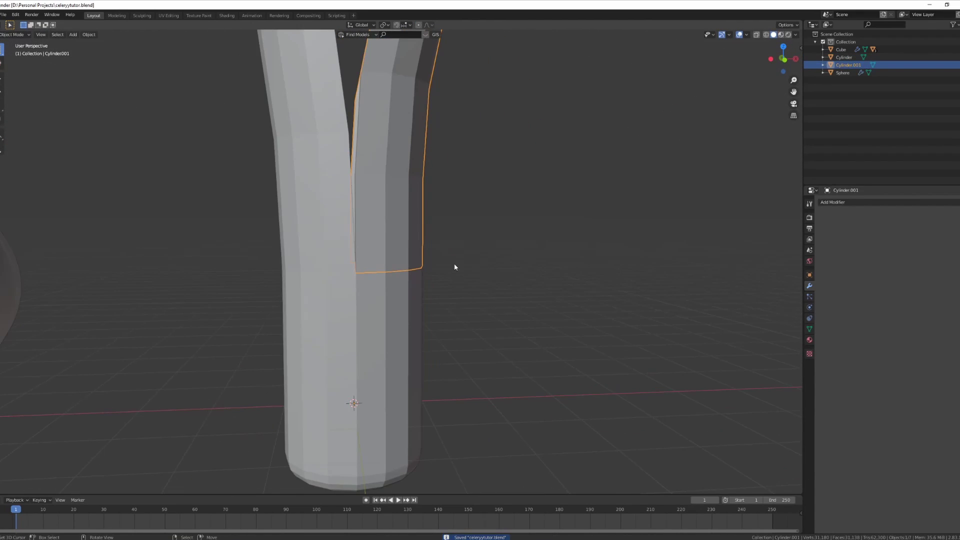
pyautogui.scroll(-2, 341, 215)
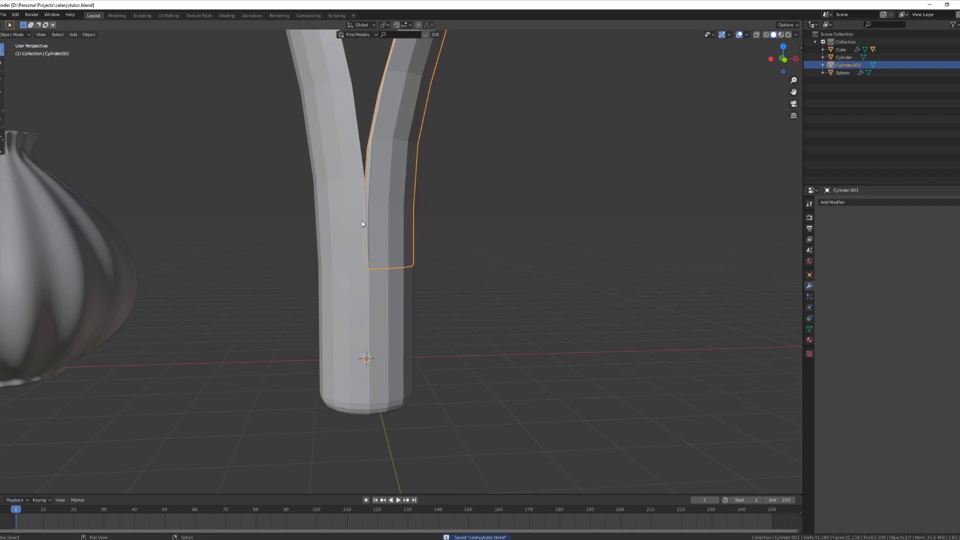
pyautogui.keyDown('shift'); pyautogui.moveTo(364, 221); pyautogui.dragTo(412, 208, button='middle'); pyautogui.keyUp('shift')
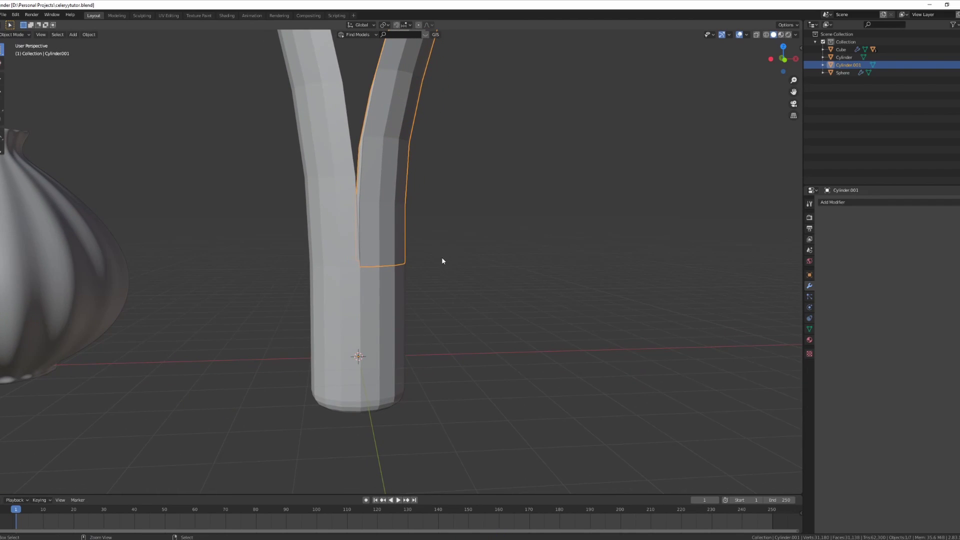
# Add a level 2 subdivision modifier to the shorter stalk and to the taller stalk with its base.
pyautogui.hotkey('ctrl', '1')
pyautogui.moveTo(435, 262); pyautogui.dragTo(364, 266, button='middle')
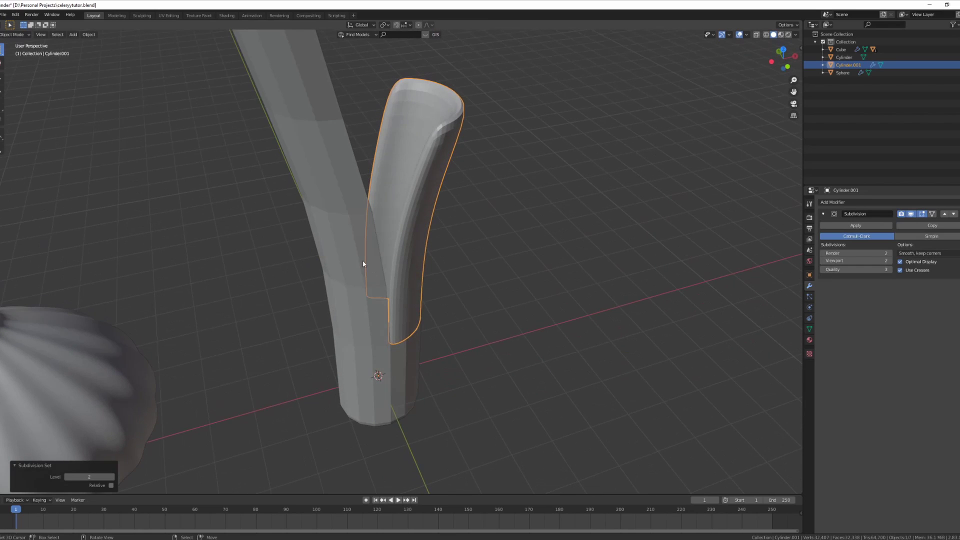
pyautogui.click(364, 262)
pyautogui.hotkey('ctrl', '2')
pyautogui.scroll(-2, 362, 261)
pyautogui.moveTo(385, 309); pyautogui.dragTo(362, 228, button='middle')
pyautogui.rightClick(501, 247)
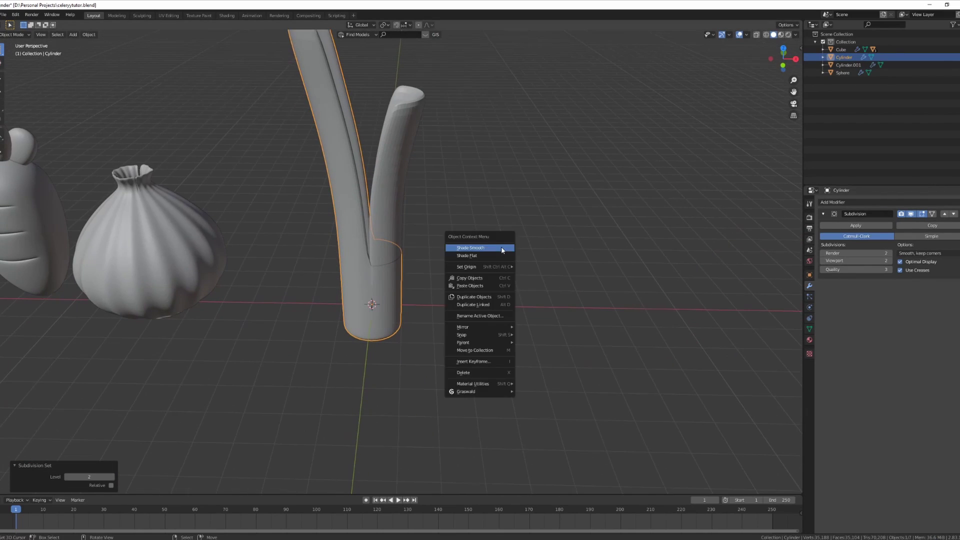
# Move the shorter stalk 2 m along X, away from the base.
pyautogui.click(393, 245)
pyautogui.scroll(4, 415, 257)
pyautogui.moveTo(415, 257); pyautogui.dragTo(416, 341, button='middle')
pyautogui.scroll(-3, 422, 297)
pyautogui.press('g')
pyautogui.press('x')
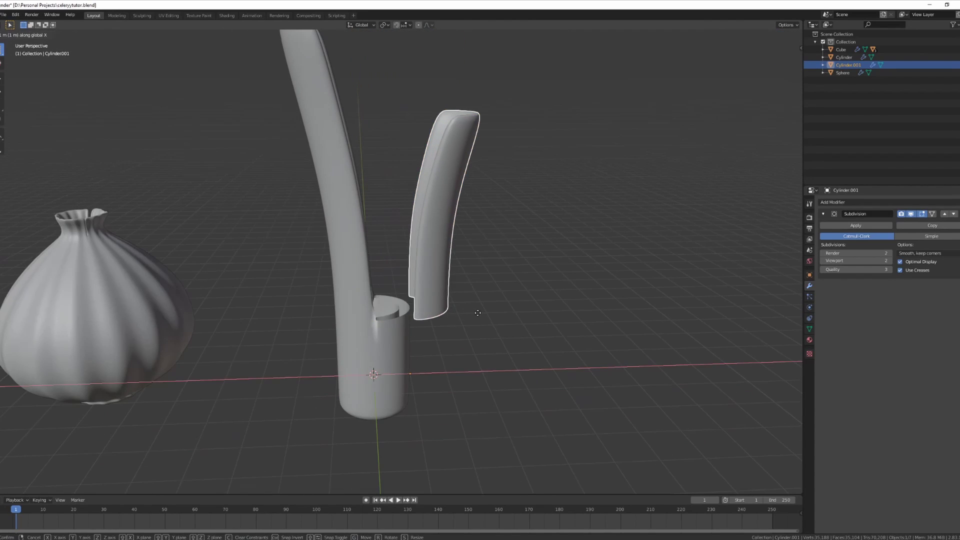
pyautogui.click(450, 332)
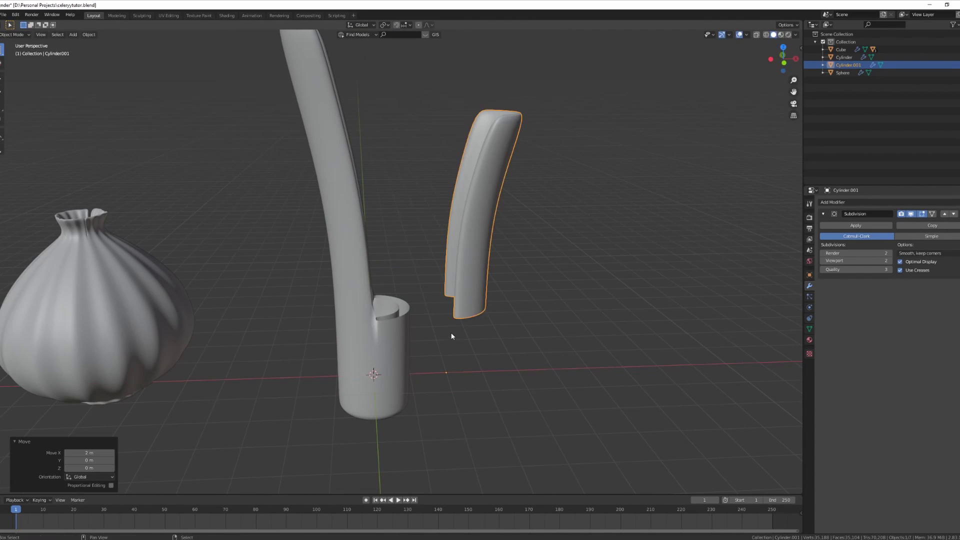
# In Edit Mode on the base, fill the first two gaps between the inner and outer rims of the opening with faces.
pyautogui.scroll(3, 443, 310)
pyautogui.click(407, 322)
pyautogui.scroll(3, 413, 280)
pyautogui.press('Tab')
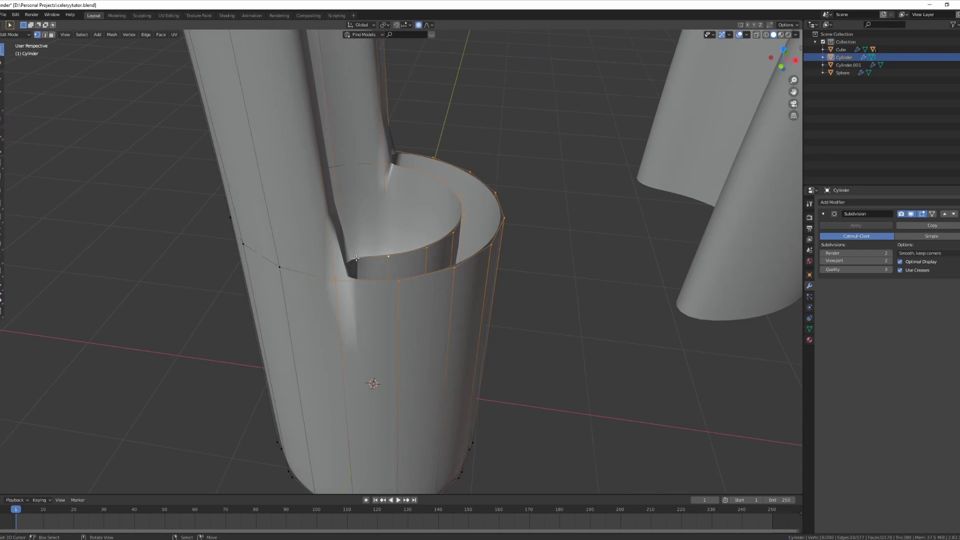
pyautogui.click(334, 281)
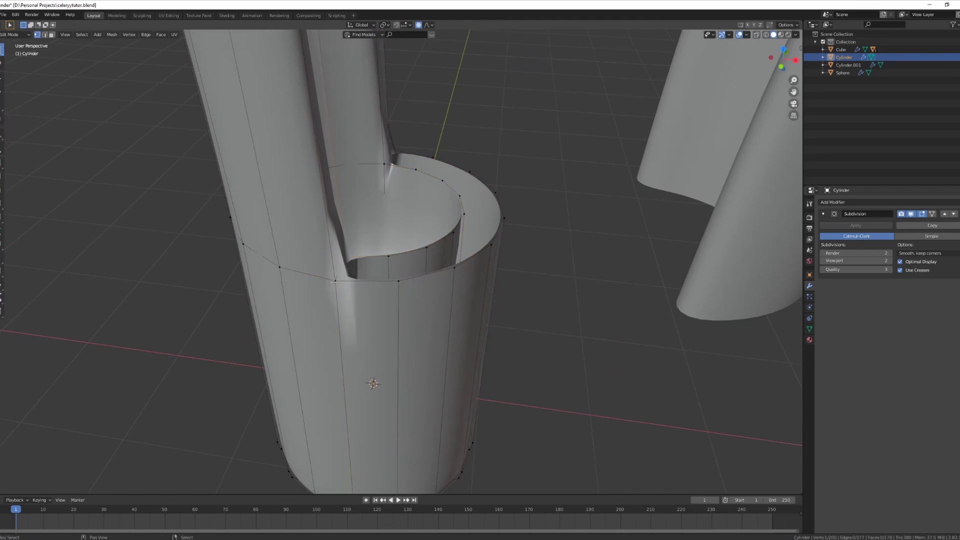
pyautogui.keyDown('shift'); pyautogui.rightClick(387, 260); pyautogui.keyUp('shift')
pyautogui.press('f')
pyautogui.rightClick(389, 257)
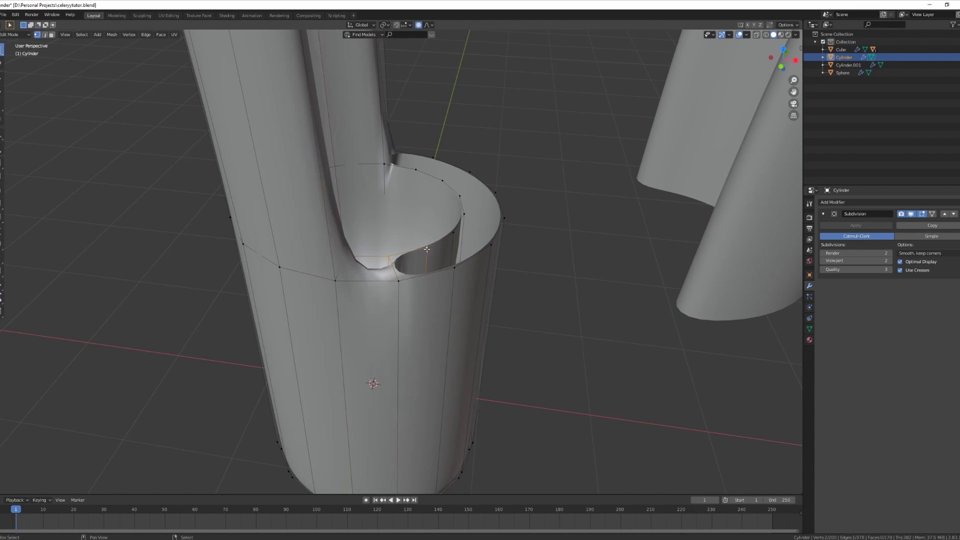
pyautogui.keyDown('shift'); pyautogui.click(400, 281); pyautogui.keyUp('shift')
pyautogui.moveTo(403, 281); pyautogui.dragTo(387, 283, button='middle')
pyautogui.press('f')
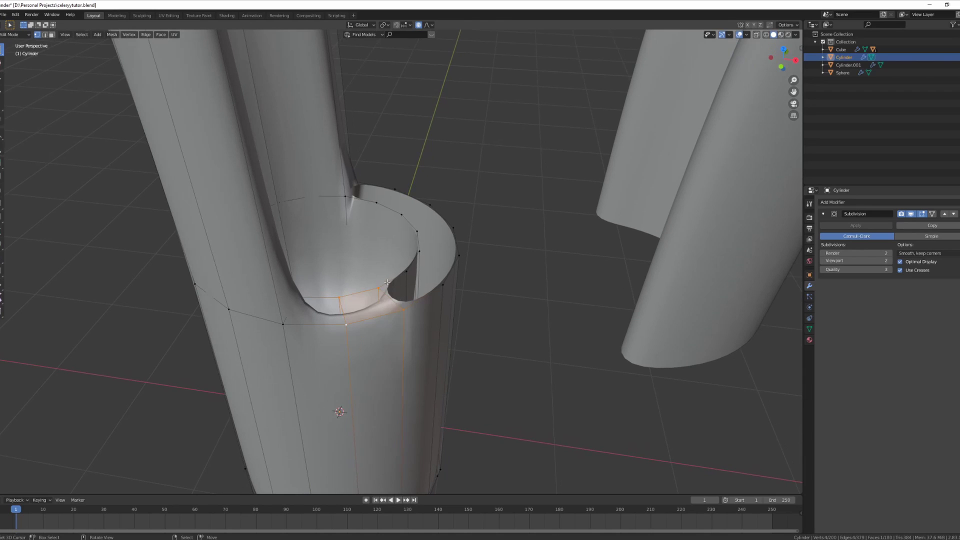
# Fill the remaining gaps between the inner and outer rims around the base's opening with faces.
pyautogui.rightClick(408, 270)
pyautogui.keyDown('shift'); pyautogui.rightClick(382, 285); pyautogui.keyUp('shift')
pyautogui.keyDown('shift'); pyautogui.rightClick(443, 285); pyautogui.keyUp('shift')
pyautogui.press('f')
pyautogui.moveTo(443, 286); pyautogui.dragTo(406, 296, button='middle')
pyautogui.press('Tab')
pyautogui.scroll(-4, 409, 257)
pyautogui.hotkey('ctrl', 'z')
pyautogui.hotkey('ctrl', 'z')
pyautogui.hotkey('ctrl', 'z')
pyautogui.hotkey('ctrl', 'z')
pyautogui.hotkey('ctrl', 'z')
pyautogui.hotkey('ctrl', 'z')
pyautogui.scroll(1, 406, 296)
pyautogui.scroll(2, 406, 296)
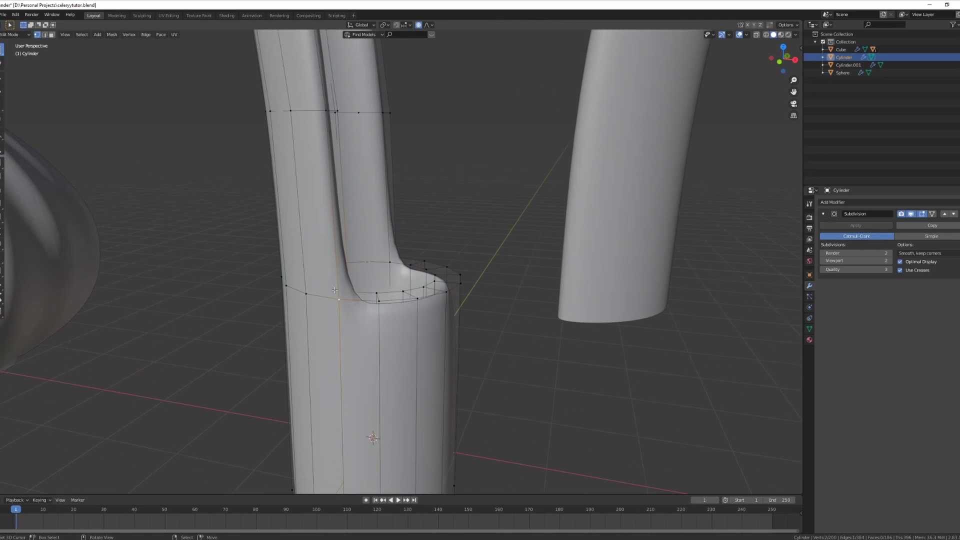
# Turn off proportional editing and slide the near rim edge beside the tall stalk upward to slope the opening.
pyautogui.scroll(1, 449, 285)
pyautogui.press('g')
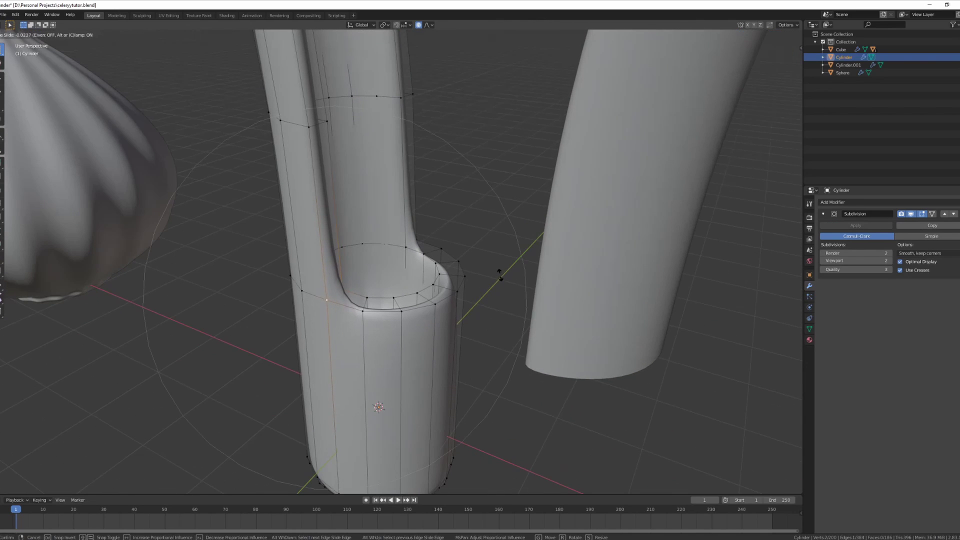
pyautogui.rightClick(498, 275)
pyautogui.press('g')
pyautogui.press('g')
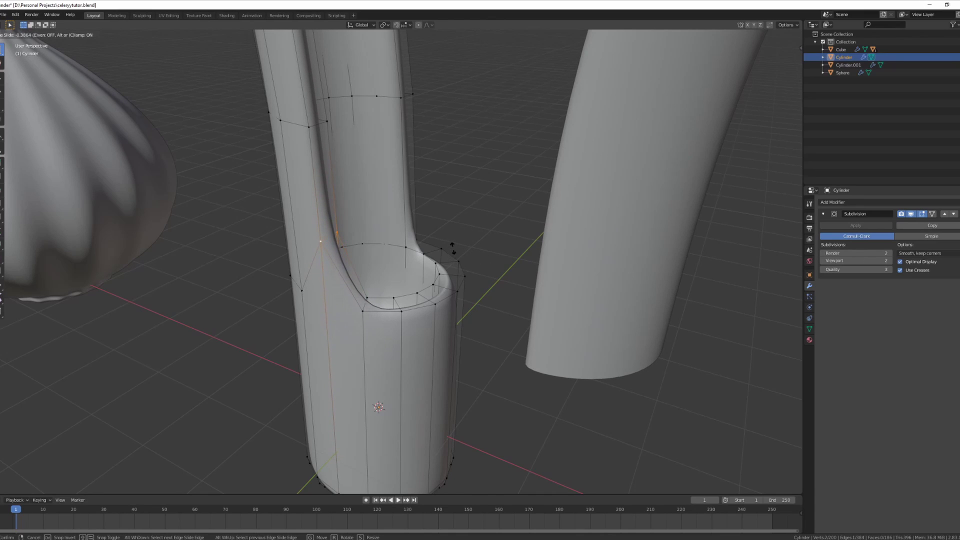
pyautogui.click(449, 251)
# Slide the rim edge on the far side of the base's opening upward to match the near side's slope.
pyautogui.rightClick(406, 247)
pyautogui.keyDown('shift'); pyautogui.rightClick(417, 241); pyautogui.keyUp('shift')
pyautogui.press('g')
pyautogui.press('g')
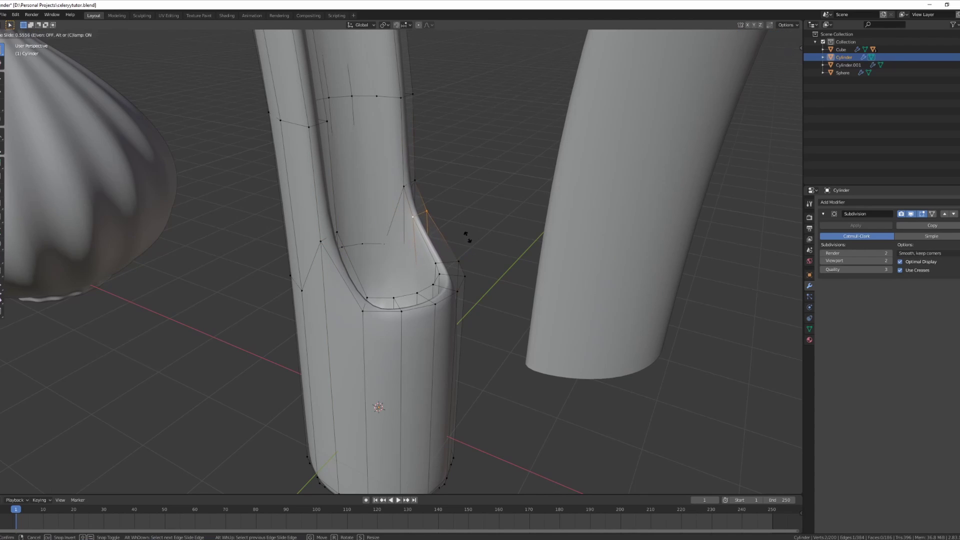
pyautogui.click(466, 236)
# Slide the next rim edges on the far and near sides of the base's opening by a factor of about 0.50.
pyautogui.rightClick(435, 263)
pyautogui.keyDown('shift'); pyautogui.rightClick(458, 261); pyautogui.keyUp('shift')
pyautogui.press('g')
pyautogui.press('g')
pyautogui.click(469, 255)
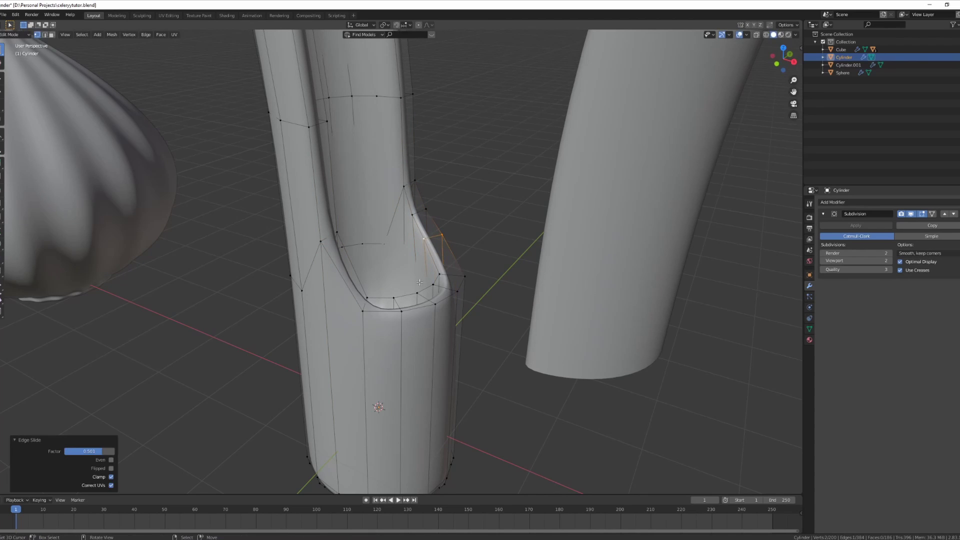
pyautogui.moveTo(470, 255); pyautogui.dragTo(426, 322, button='middle')
pyautogui.moveTo(427, 322); pyautogui.dragTo(389, 333, button='middle')
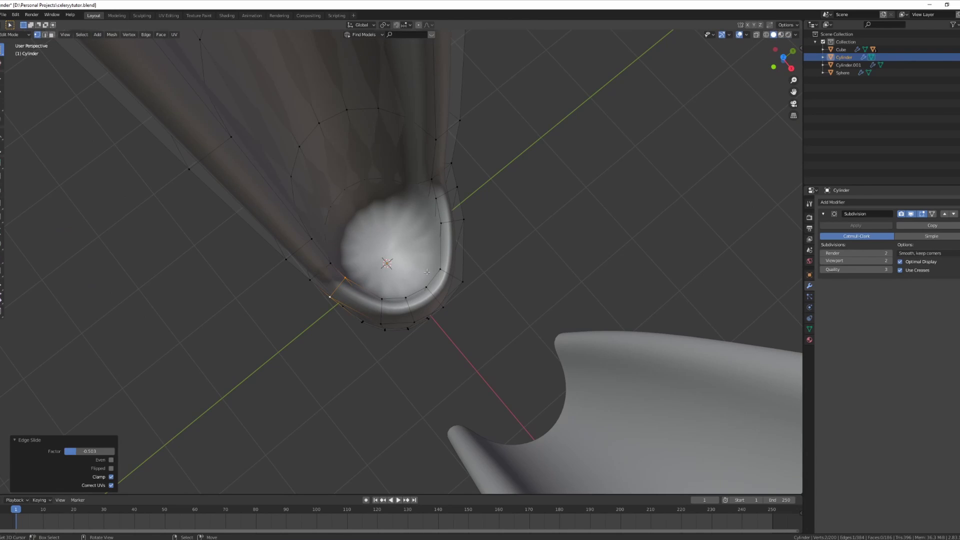
# Move the shorter stalk back about 2.09 m along X onto the base.
pyautogui.press('g')
pyautogui.press('x')
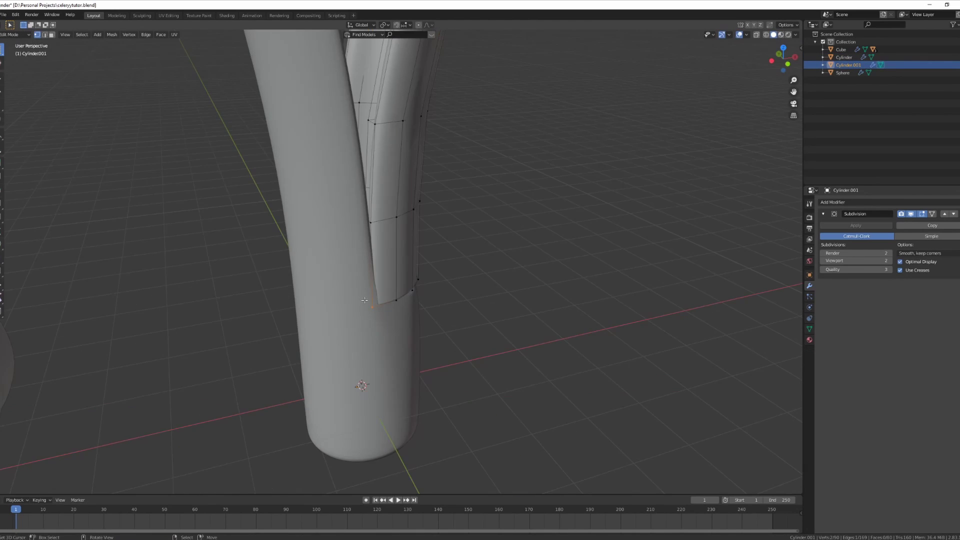
pyautogui.moveTo(499, 300)
pyautogui.mouseDown(button='middle')
pyautogui.moveTo(404, 311)
pyautogui.moveTo(431, 297)
pyautogui.mouseUp(button='middle')
# Narrow the shorter stalk's lower inner corners to about 0.82 along Y, using smooth proportional editing with a size of about 13.11.
pyautogui.hotkey('shift', 'z')
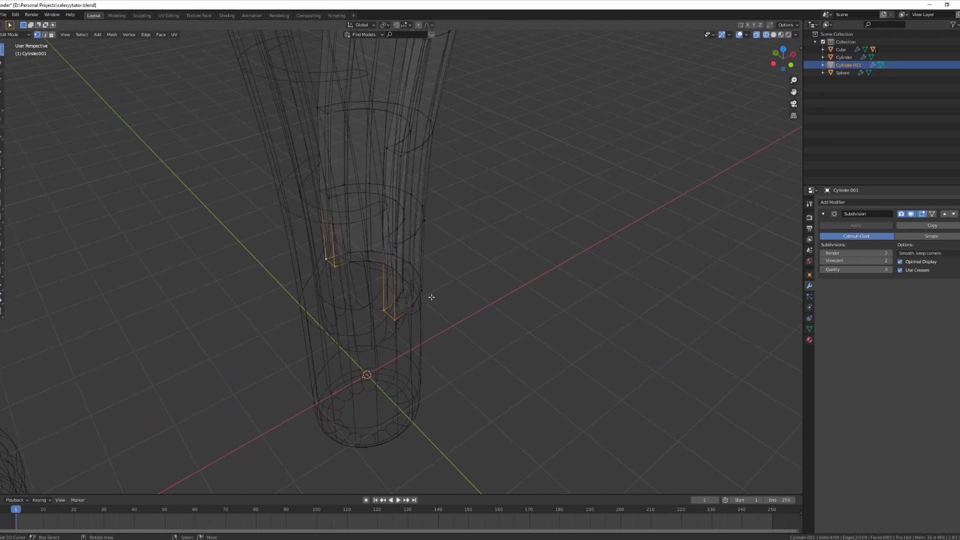
pyautogui.hotkey('shift', 'z')
pyautogui.press('s')
pyautogui.press('y')
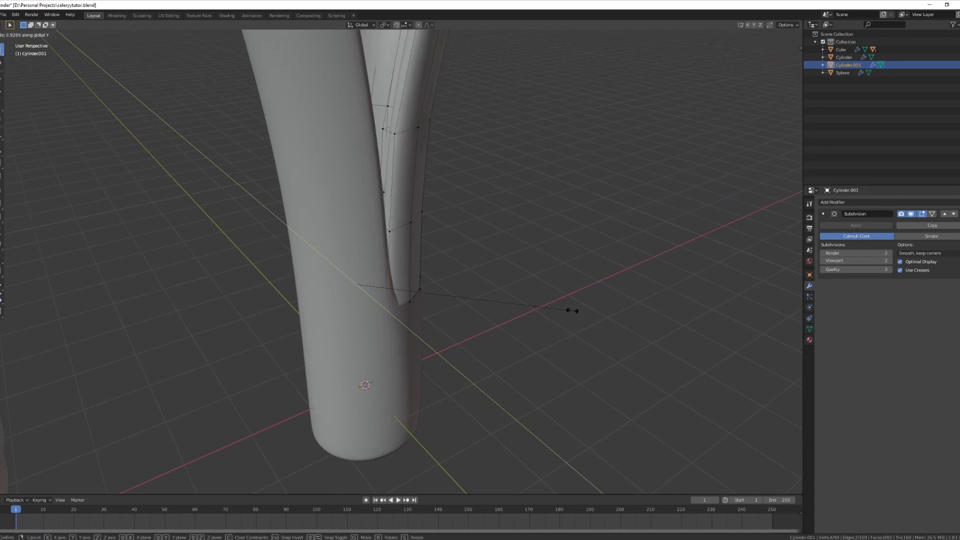
pyautogui.click(550, 309)
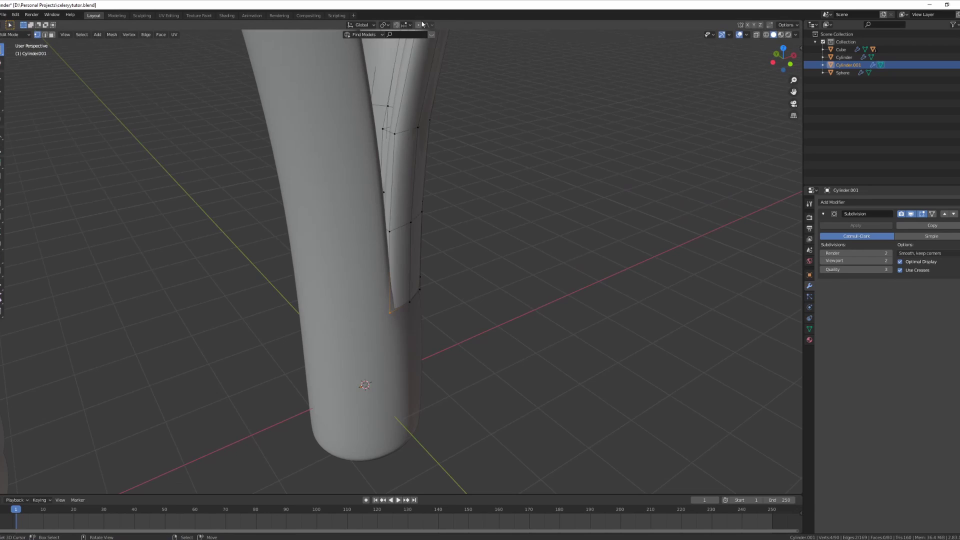
pyautogui.moveTo(497, 131); pyautogui.dragTo(501, 219, button='middle')
pyautogui.moveTo(404, 212); pyautogui.dragTo(676, 286, button='middle')
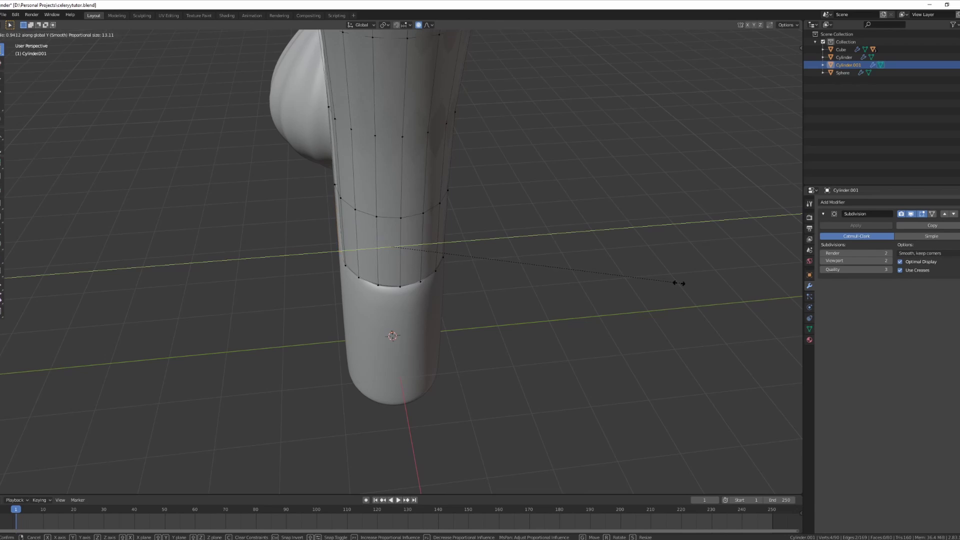
pyautogui.click(632, 285)
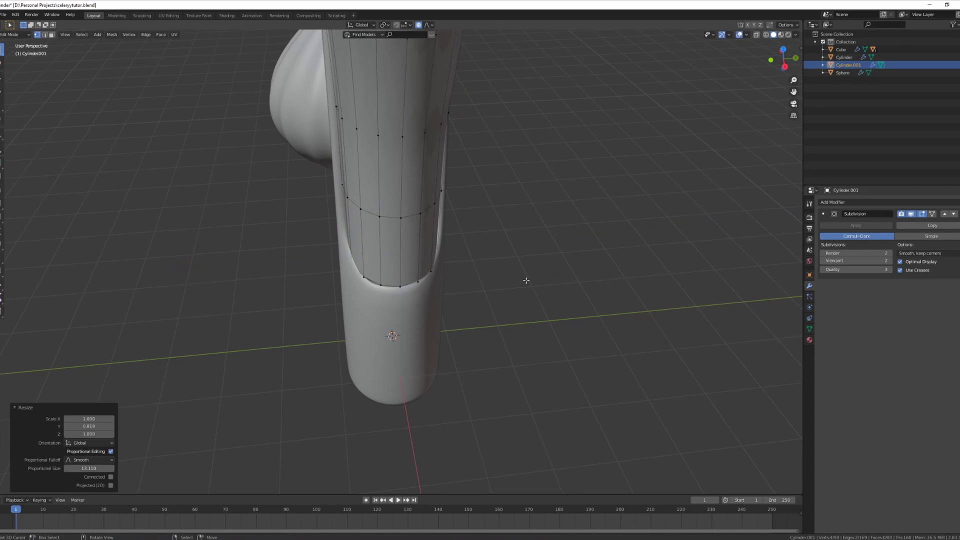
# Shift the outer part of the shorter stalk's lower end about 0.17 m along Z with proportional editing.
pyautogui.moveTo(525, 278); pyautogui.dragTo(502, 271, button='middle')
pyautogui.click(414, 285)
pyautogui.press('z')
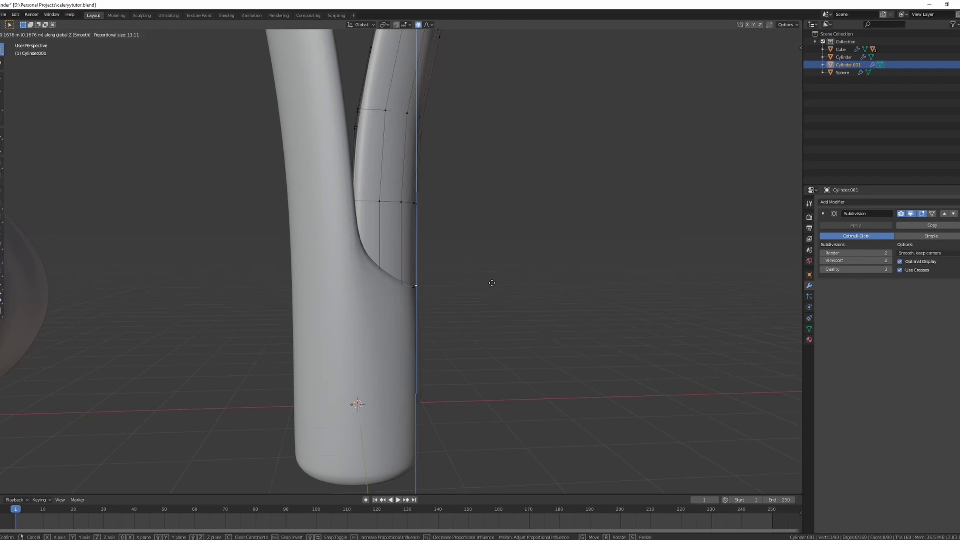
pyautogui.click(491, 284)
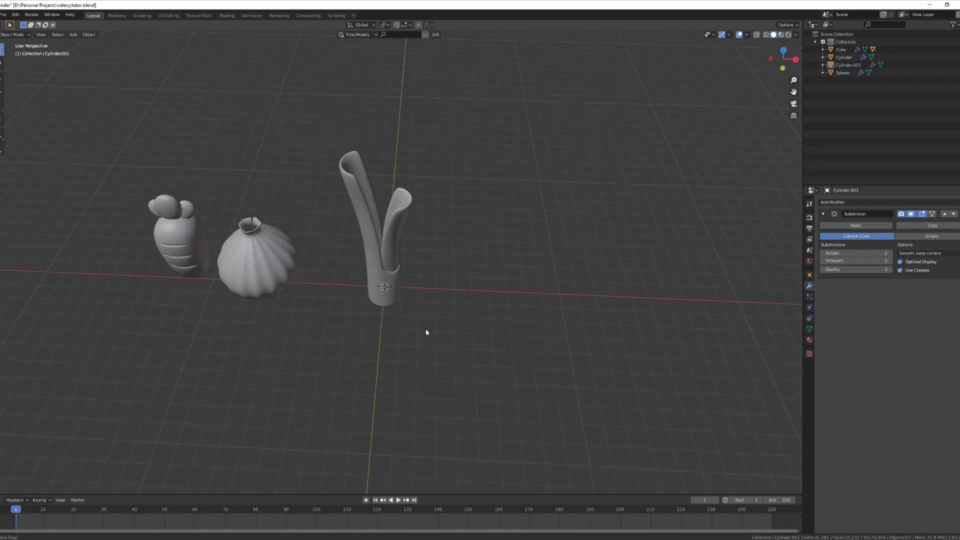
# Parent the shorter stalk to the tall stalk's base object with its transform kept, and save the file.
pyautogui.moveTo(427, 331); pyautogui.dragTo(391, 263, button='middle')
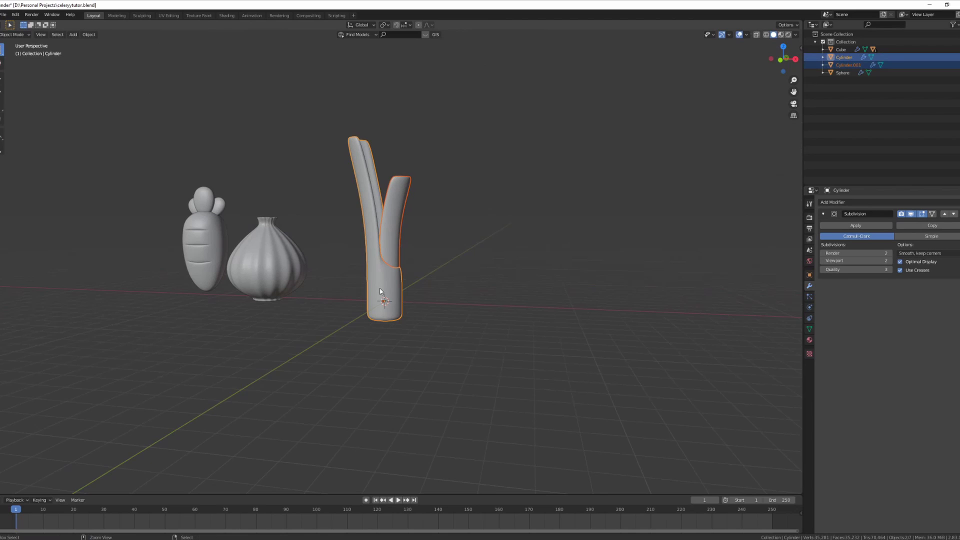
pyautogui.click(350, 290)
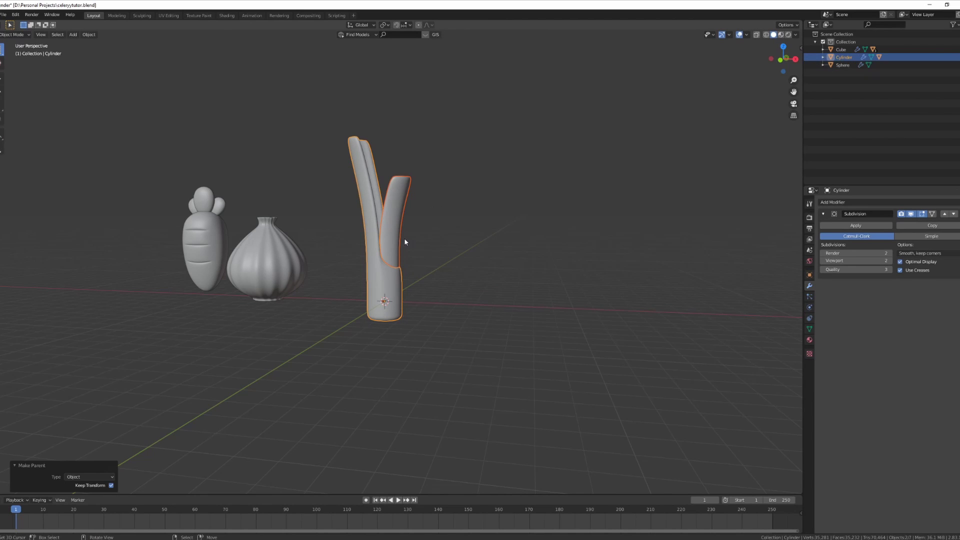
pyautogui.hotkey('ctrl', 's')
# In front view, move the parented celery beside the carrot, about -15.17 m along X and 1.08 m along Z.
pyautogui.moveTo(433, 241); pyautogui.dragTo(451, 216, button='middle')
pyautogui.press('KP_1')
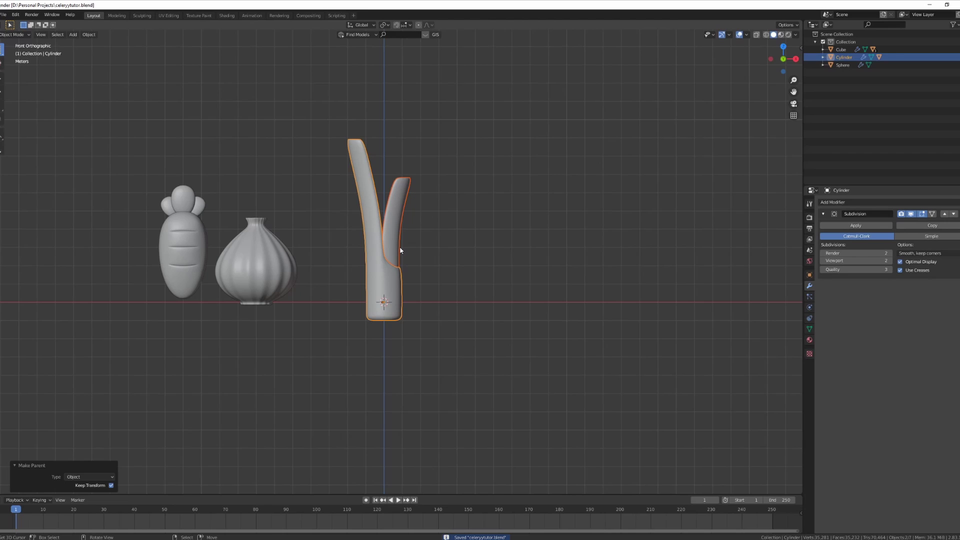
pyautogui.press('g')
pyautogui.rightClick(415, 231)
pyautogui.press('g')
pyautogui.click(109, 284)
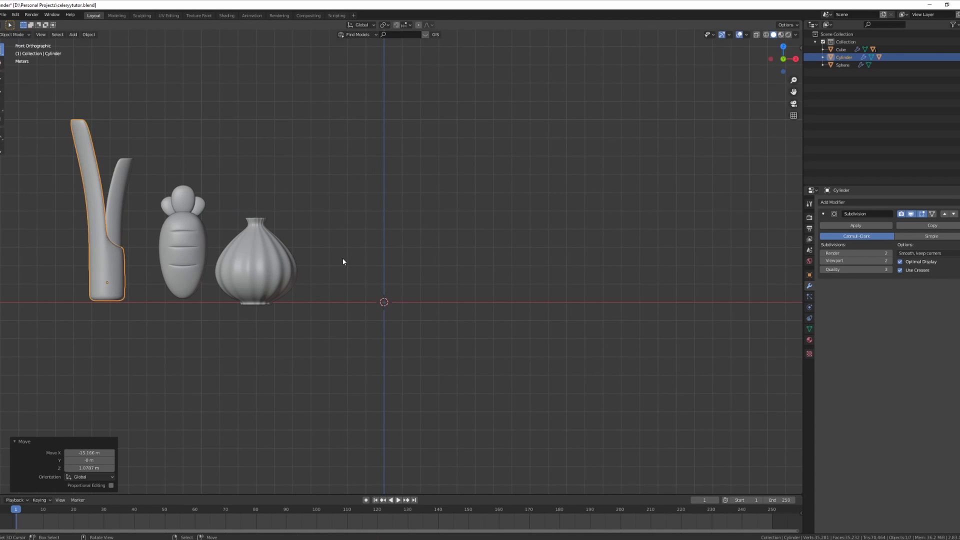